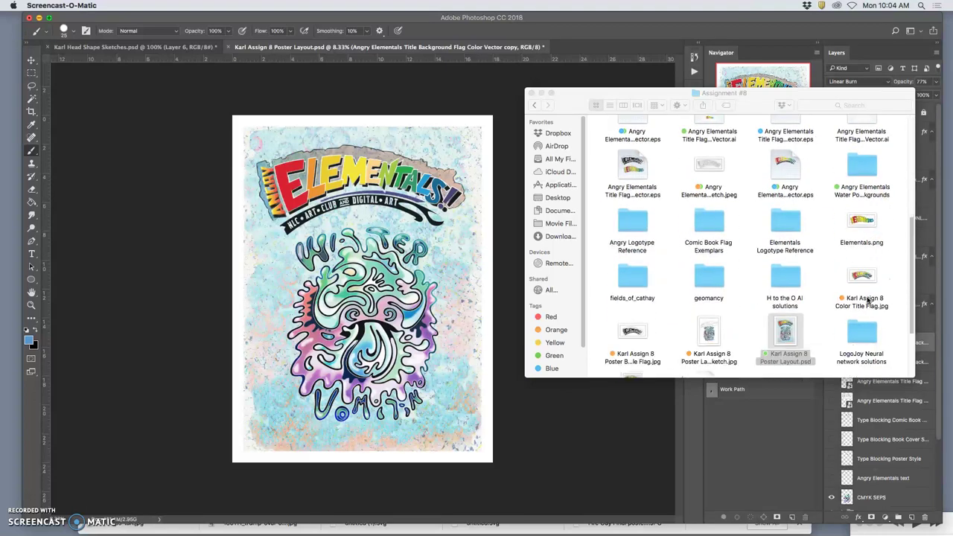
{"action": "scroll", "coordinate": [868, 301], "scroll_direction": "down", "scroll_amount": 3}
- Select the PR Poster Layout.jpg file in the Assignment #8 Finder window
{"action": "left_click", "coordinate": [835, 295]}
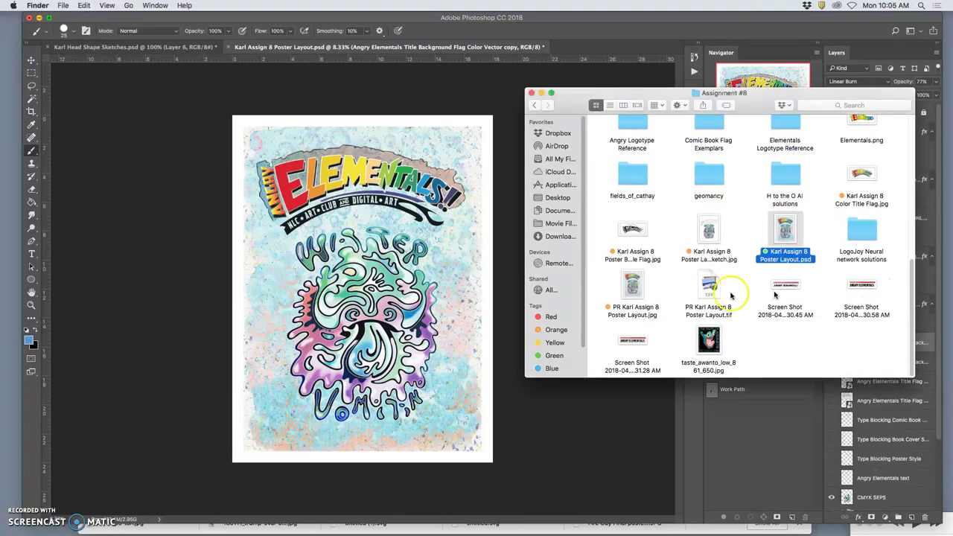
{"action": "left_click", "coordinate": [632, 287]}
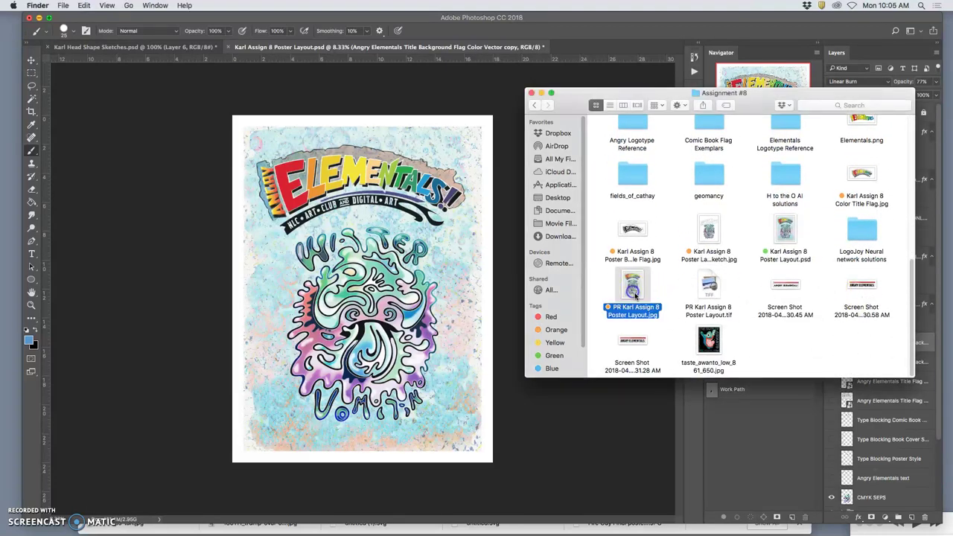
- Open PR Karl Assign 8 Poster Layout.jpg in Preview, enlarge the window, and zoom into the swirls and lettering
{"action": "double_click", "coordinate": [635, 296]}
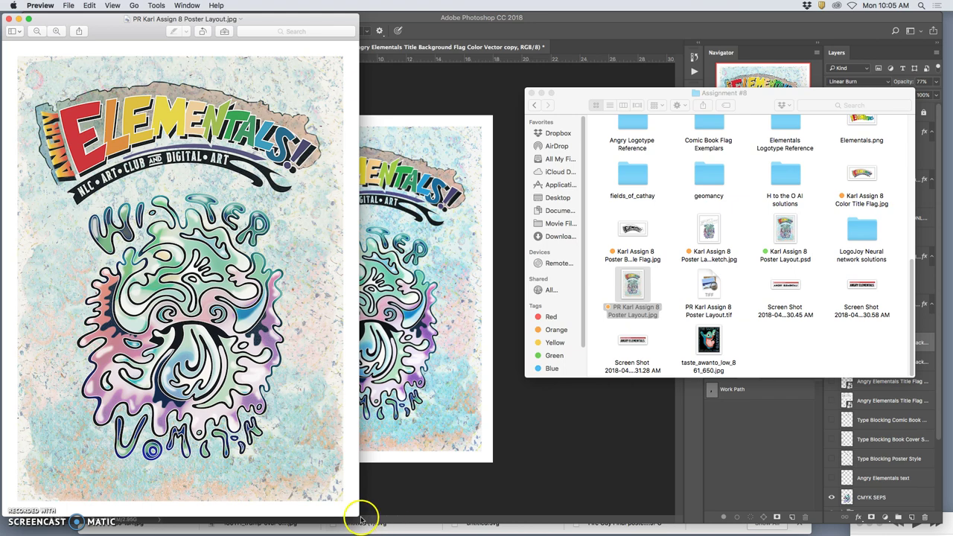
{"action": "left_click_drag", "start_coordinate": [356, 514], "coordinate": [429, 525]}
{"action": "key", "text": "super+equal"}
{"action": "key", "text": "super+equal"}
{"action": "key", "text": "super+equal"}
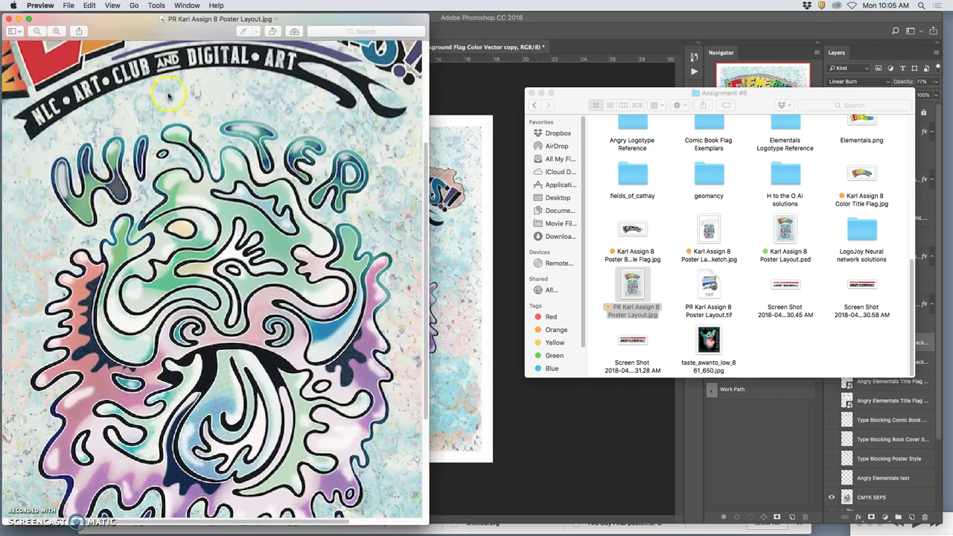
{"action": "scroll", "coordinate": [225, 170], "scroll_direction": "up", "scroll_amount": 5}
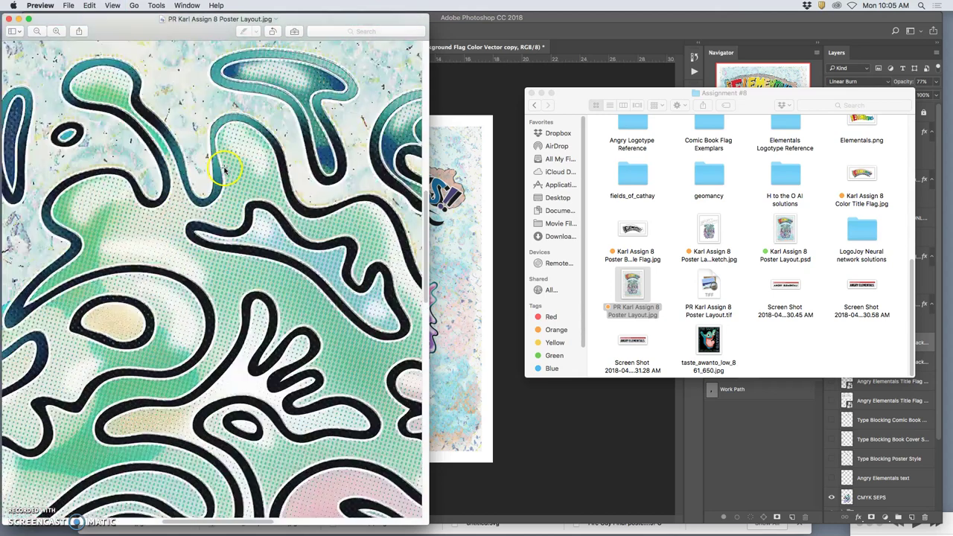
{"action": "scroll", "coordinate": [224, 170], "scroll_direction": "up", "scroll_amount": 10}
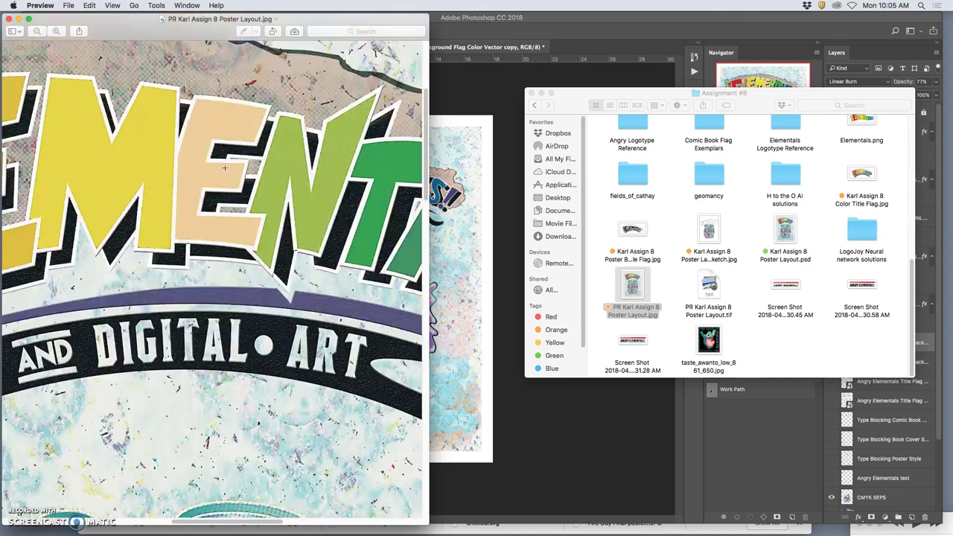
{"action": "scroll", "coordinate": [225, 170], "scroll_direction": "left", "scroll_amount": 10}
{"action": "scroll", "coordinate": [224, 170], "scroll_direction": "up", "scroll_amount": 4}
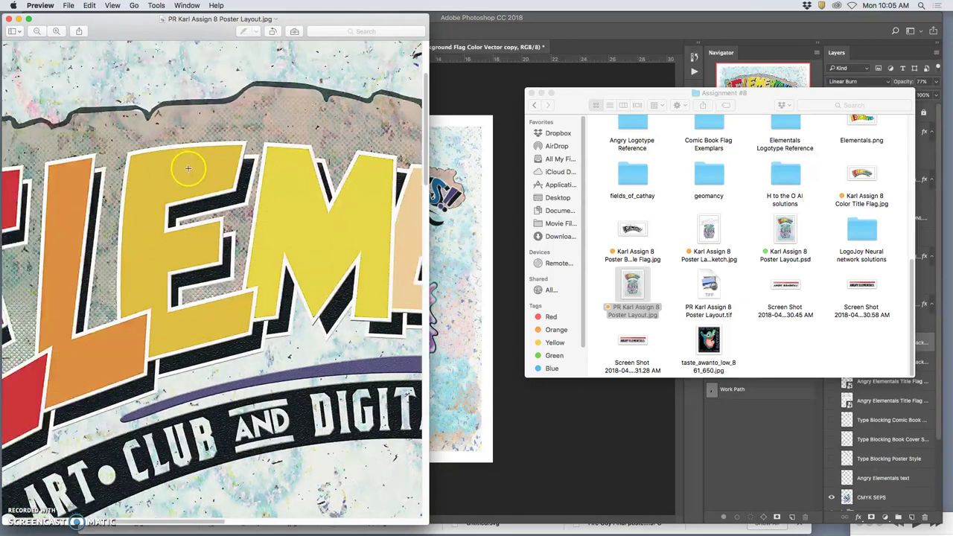
{"action": "scroll", "coordinate": [188, 170], "scroll_direction": "left", "scroll_amount": 5}
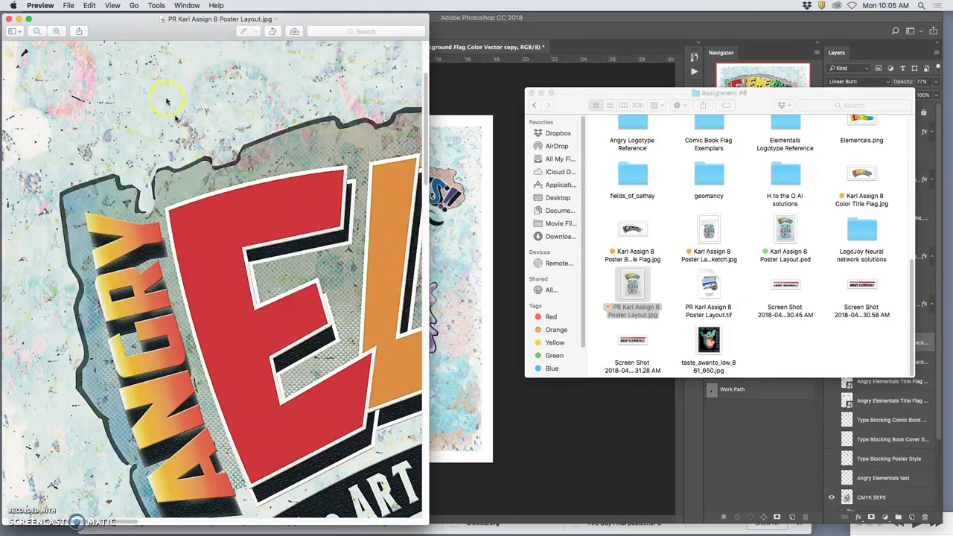
{"action": "left_click", "coordinate": [155, 6]}
{"action": "left_click", "coordinate": [301, 107]}
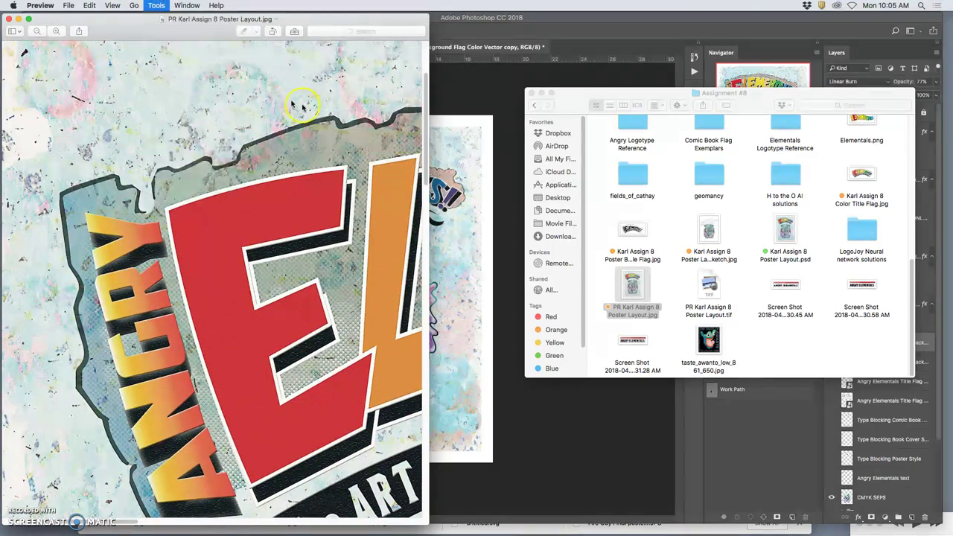
{"action": "left_click", "coordinate": [303, 111]}
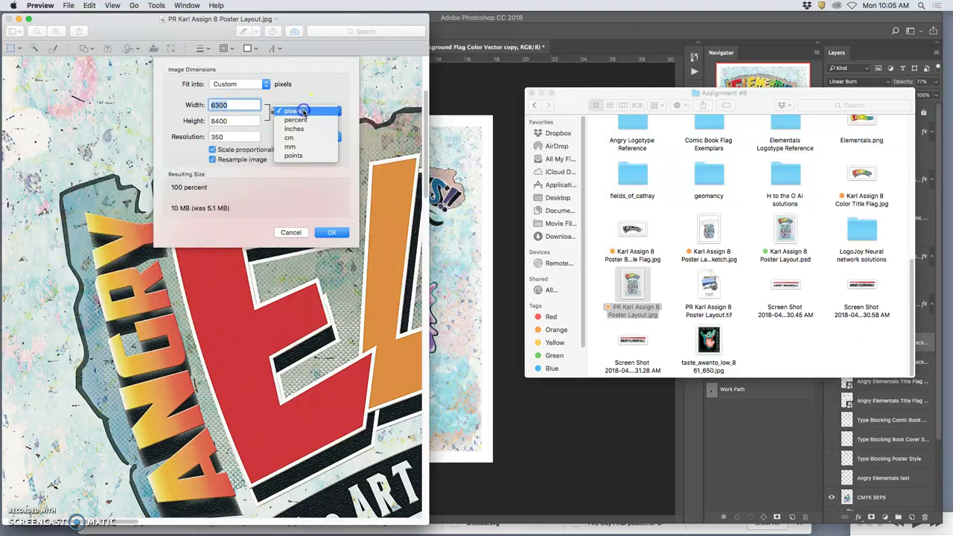
{"action": "left_click", "coordinate": [293, 128]}
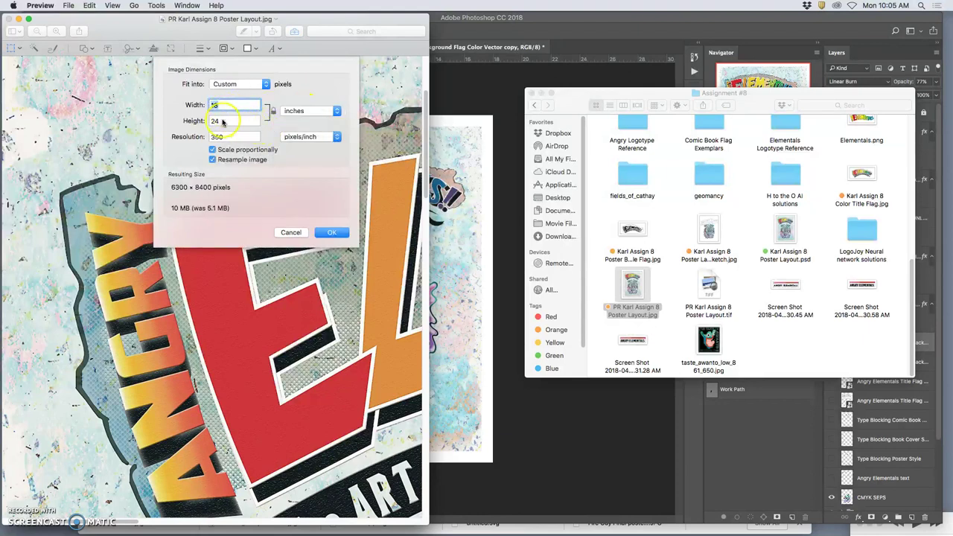
{"action": "left_click", "coordinate": [290, 231]}
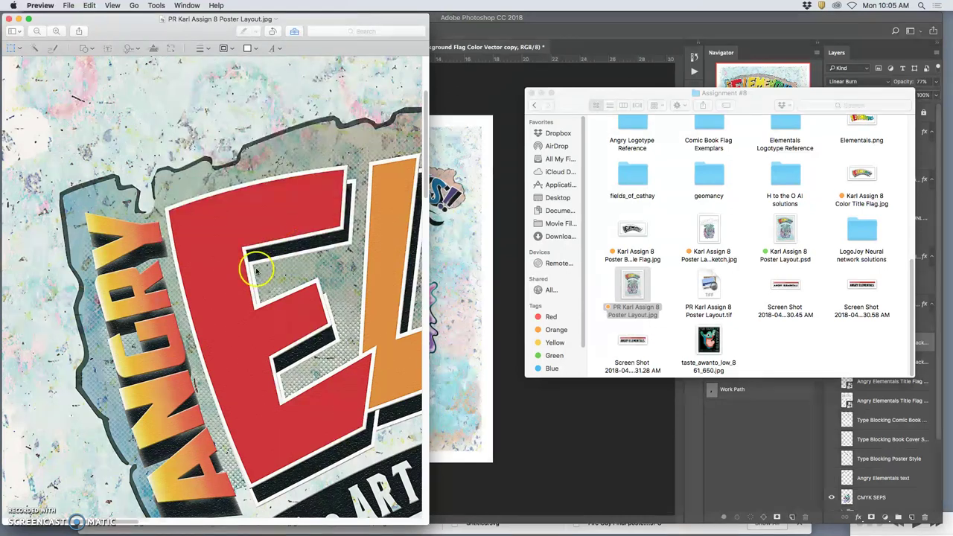
{"action": "scroll", "coordinate": [256, 270], "scroll_direction": "up", "scroll_amount": 5}
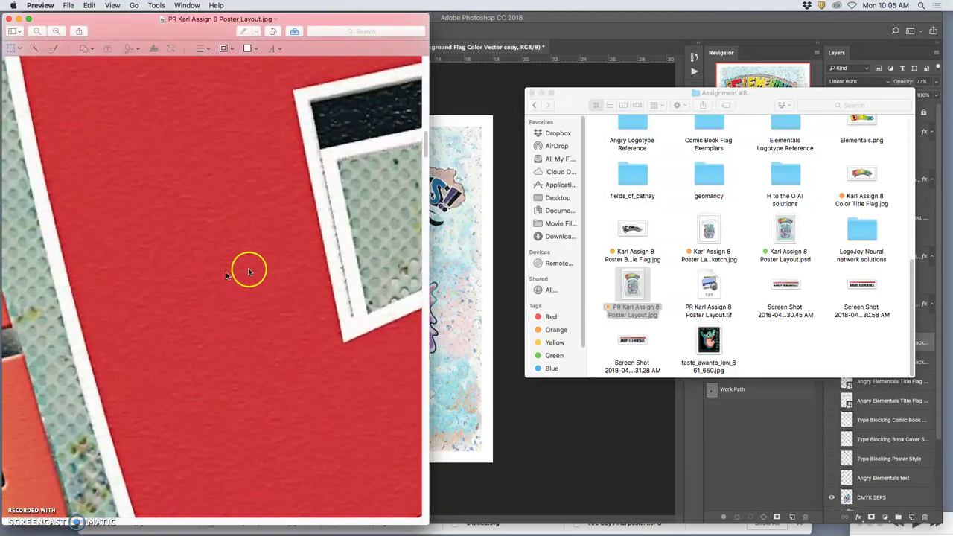
{"action": "key", "text": "super+minus"}
{"action": "key", "text": "super+minus"}
{"action": "key", "text": "super+minus"}
{"action": "key", "text": "super+minus"}
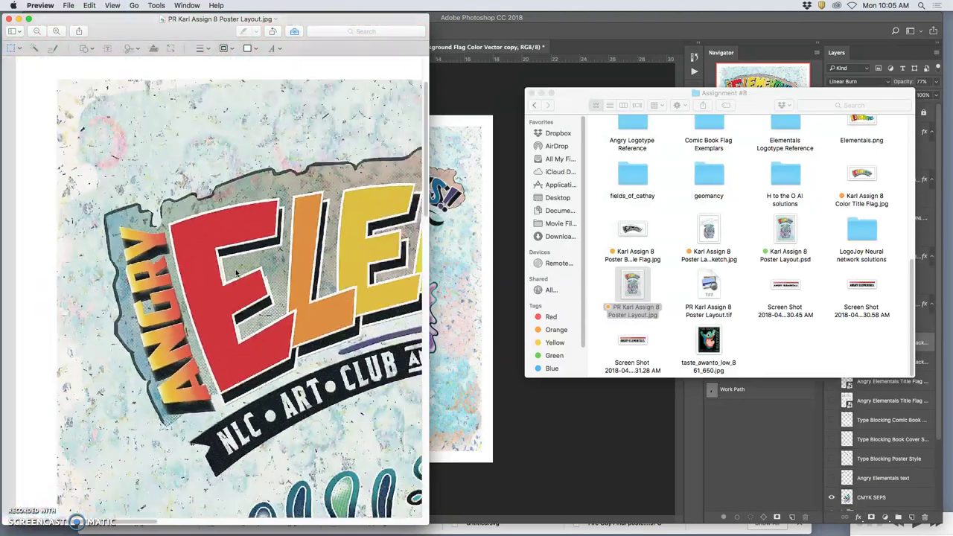
{"action": "key", "text": "super+minus"}
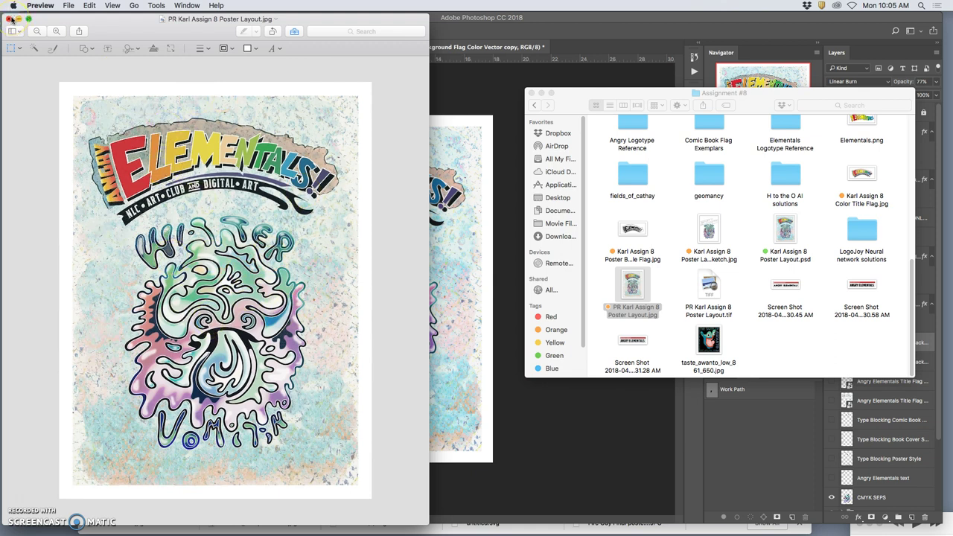
- Close the poster JPG in Preview and bring up the context menu for PR Poster Layout.tif
{"action": "left_click", "coordinate": [128, 170]}
{"action": "left_click", "coordinate": [68, 78]}
{"action": "left_click", "coordinate": [9, 20]}
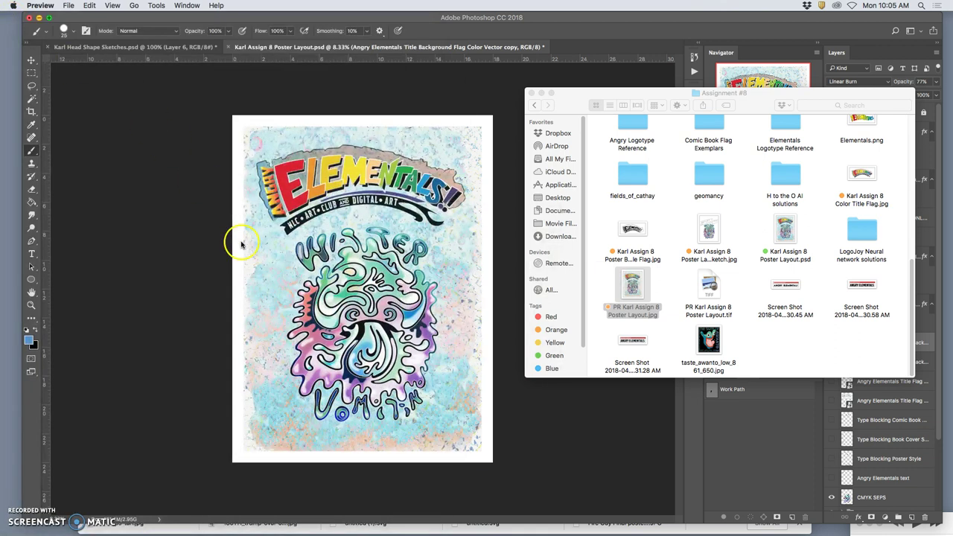
{"action": "left_click", "coordinate": [648, 277]}
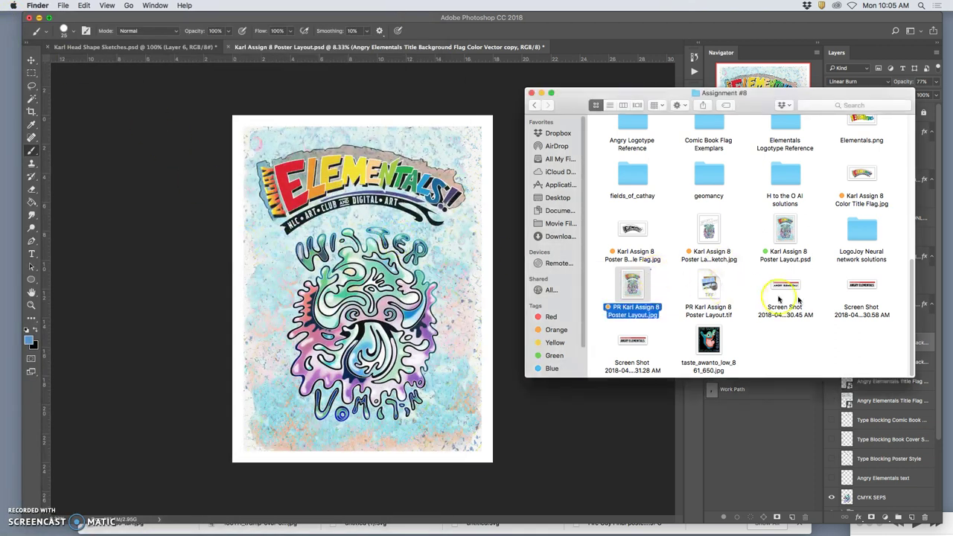
{"action": "right_click", "coordinate": [713, 287]}
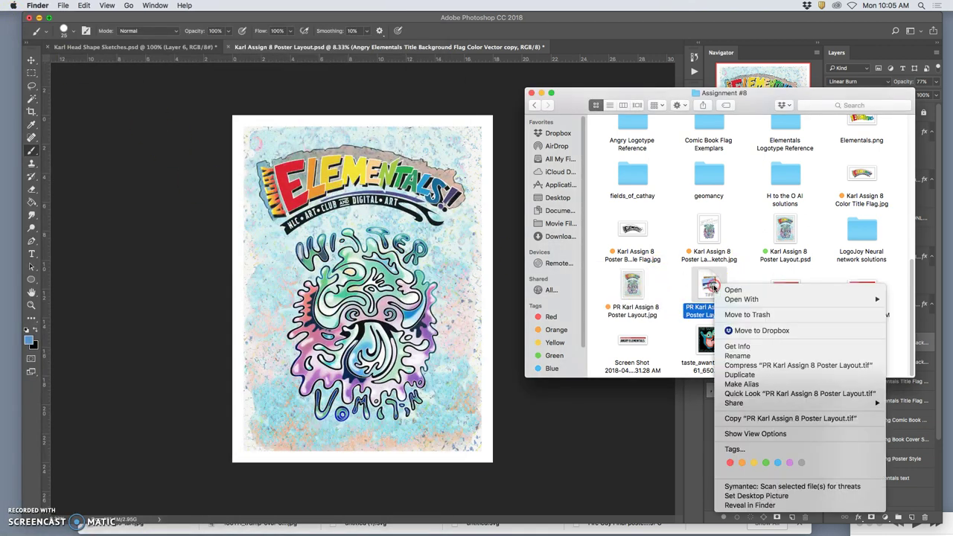
- Open the poster layout TIFF in Photoshop CC 2018 and toggle Layers 14, 13 and 12 off and on
{"action": "mouse_move", "coordinate": [737, 299]}
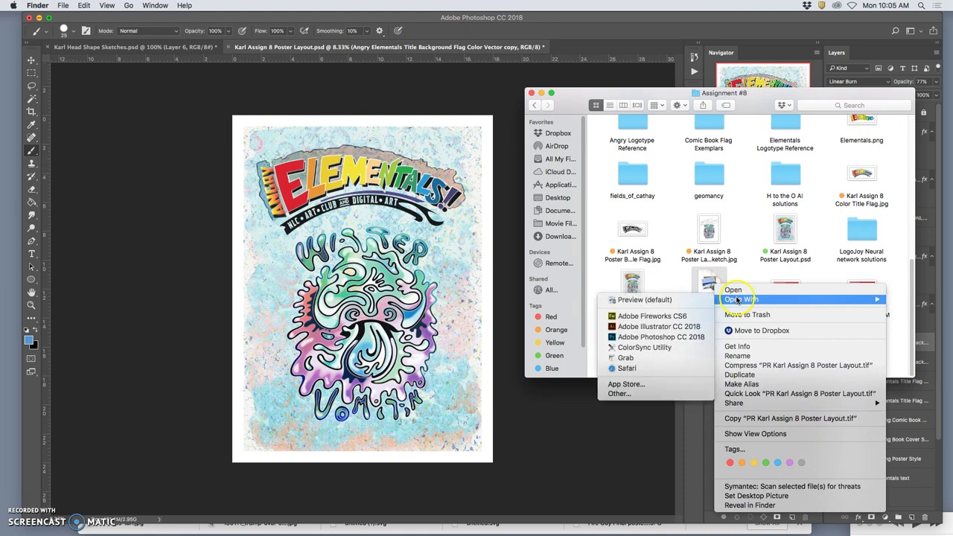
{"action": "left_click", "coordinate": [670, 337]}
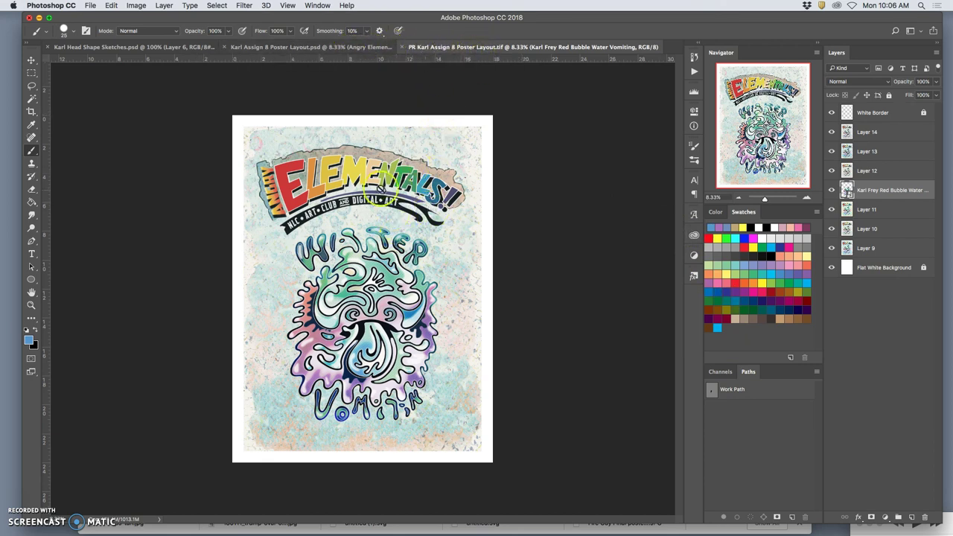
{"action": "left_click", "coordinate": [832, 133]}
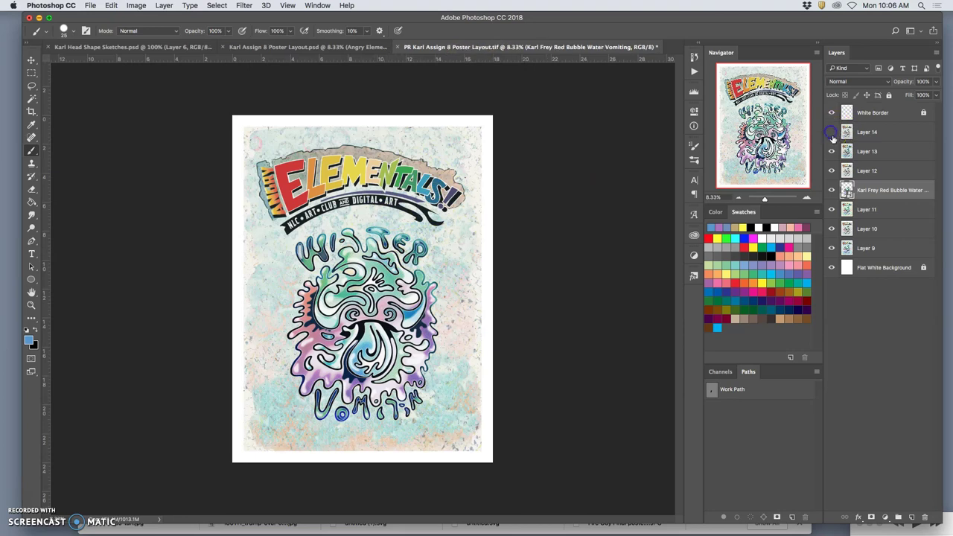
{"action": "left_click", "coordinate": [832, 171]}
{"action": "left_click", "coordinate": [832, 190]}
{"action": "left_click_drag", "start_coordinate": [830, 123], "coordinate": [830, 211]}
- Toggle Layer 10 off and back on, then close the TIFF
{"action": "left_click", "coordinate": [832, 230]}
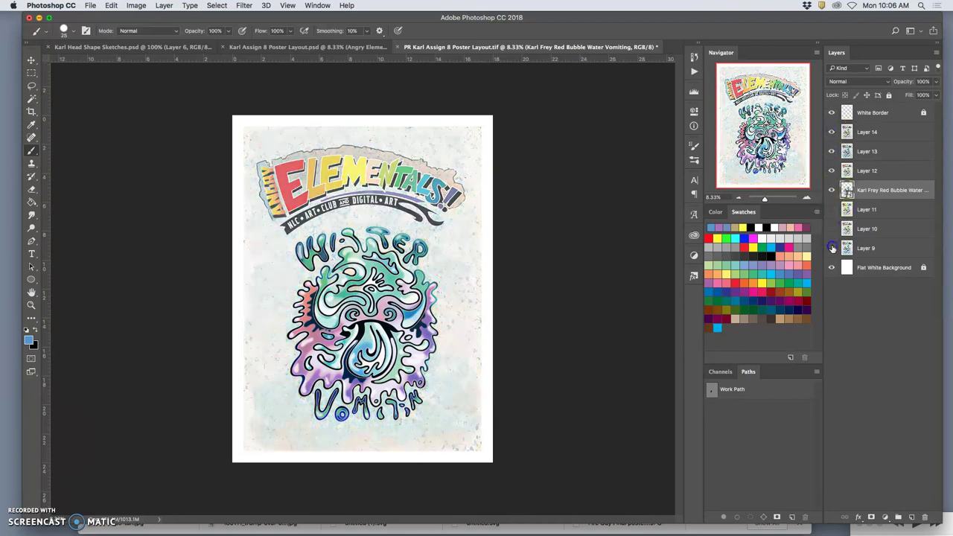
{"action": "left_click", "coordinate": [832, 230]}
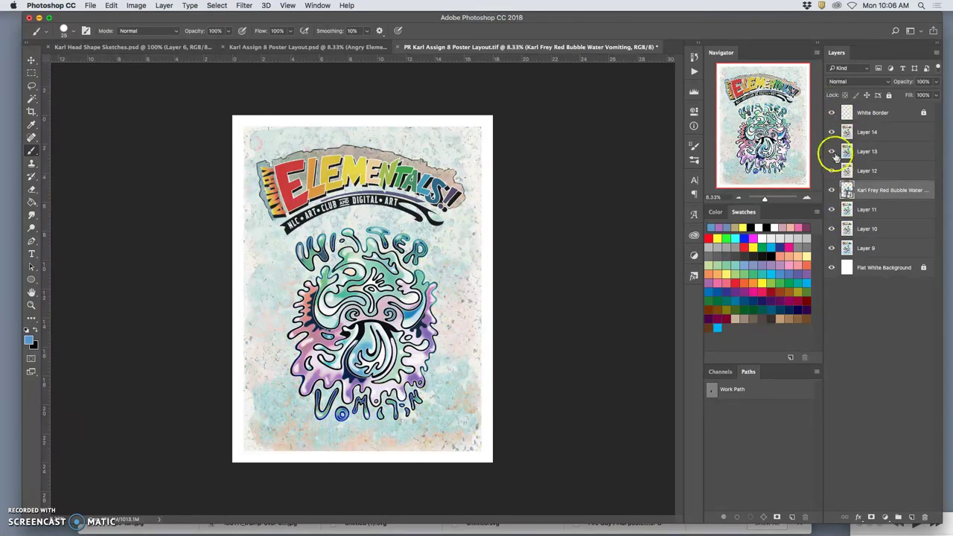
{"action": "left_click", "coordinate": [397, 49]}
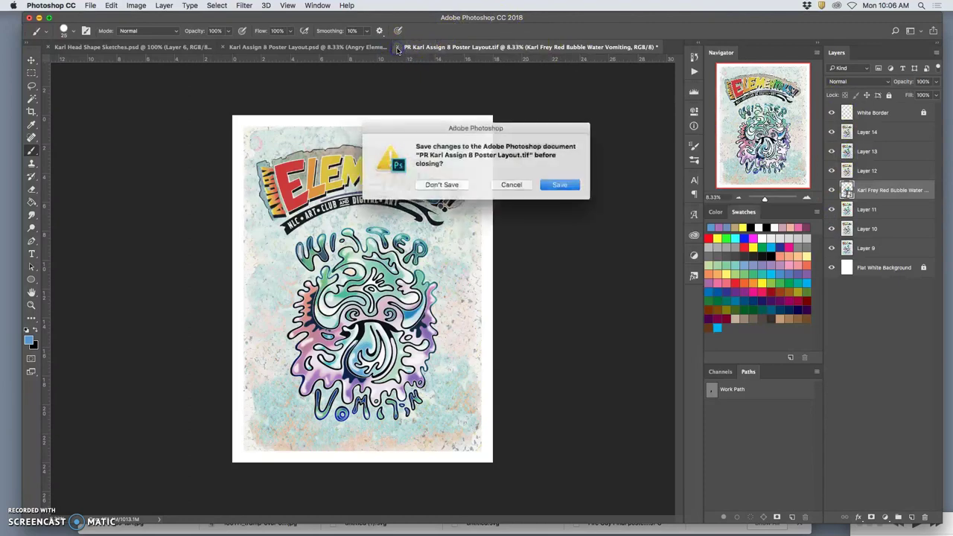
- Discard the TIFF's changes, then move Layer 9 to sit directly below the White Border layer
{"action": "left_click", "coordinate": [445, 186]}
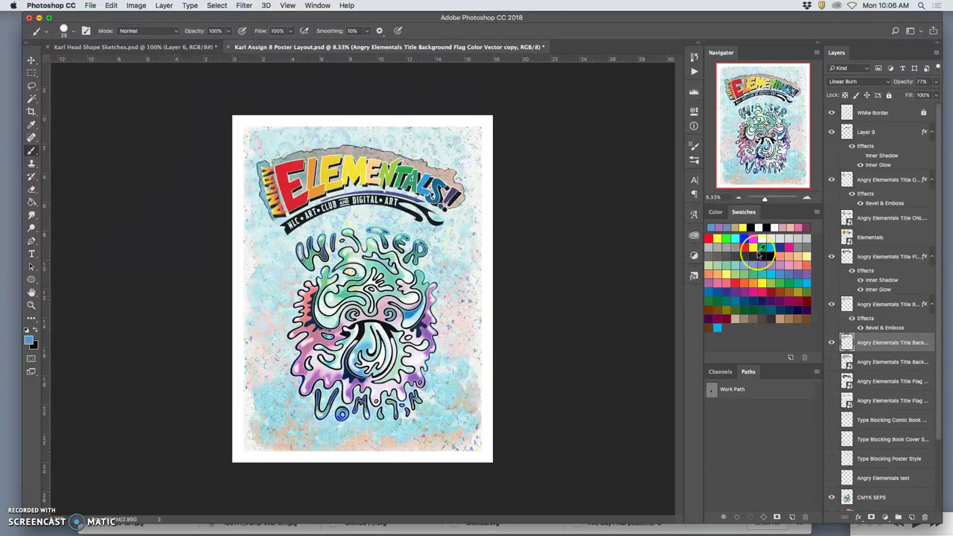
{"action": "scroll", "coordinate": [892, 258], "scroll_direction": "down", "scroll_amount": 3}
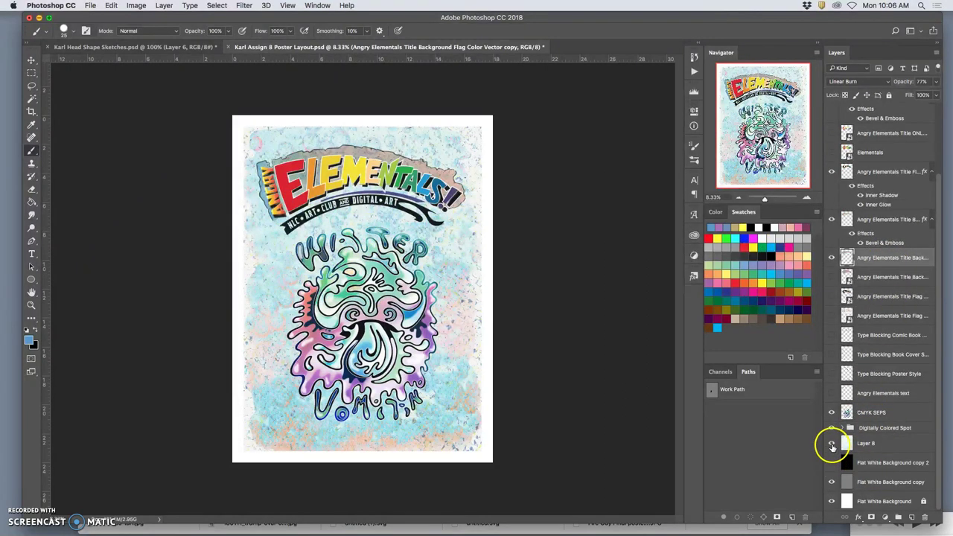
{"action": "left_click", "coordinate": [832, 444]}
{"action": "left_click", "coordinate": [832, 443]}
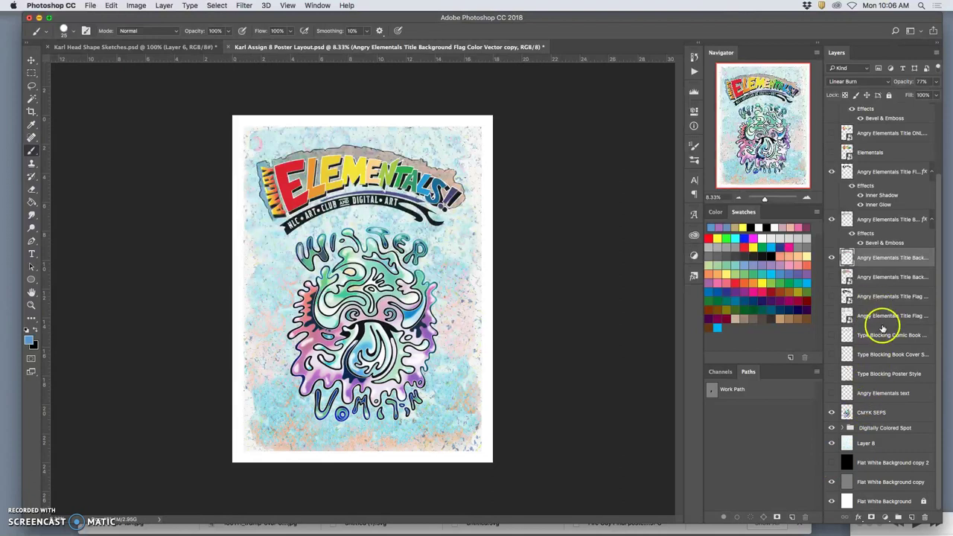
{"action": "scroll", "coordinate": [883, 326], "scroll_direction": "up", "scroll_amount": 3}
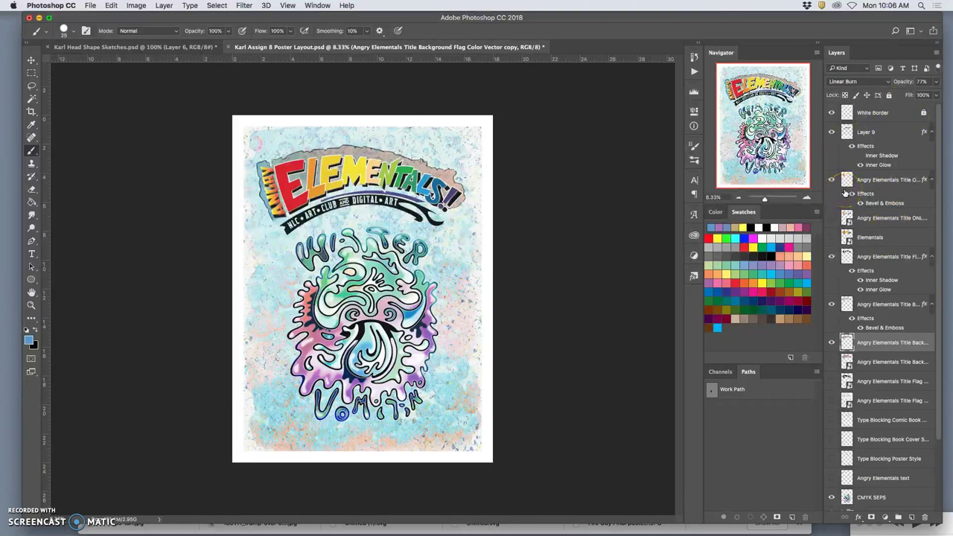
{"action": "left_click_drag", "start_coordinate": [858, 169], "coordinate": [831, 113]}
{"action": "left_click", "coordinate": [832, 112]}
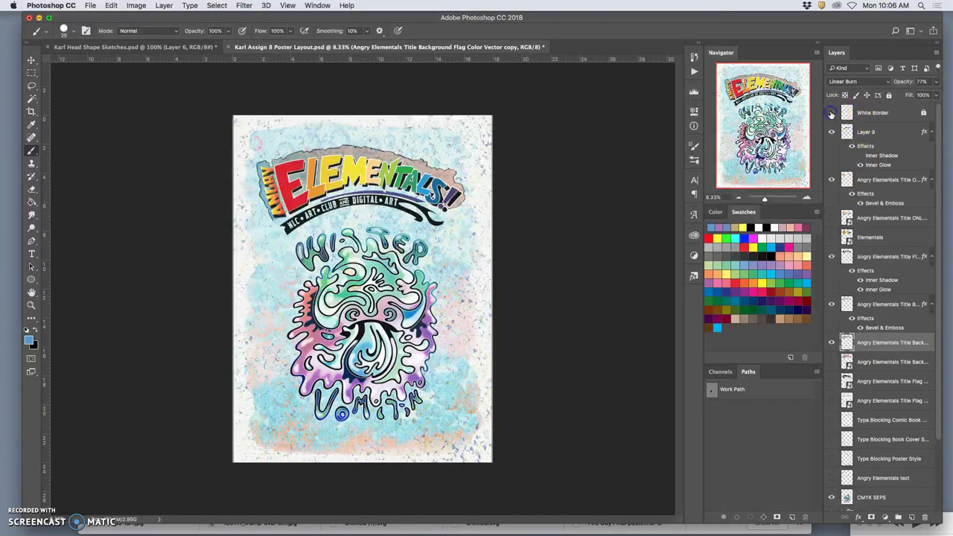
{"action": "left_click", "coordinate": [832, 113]}
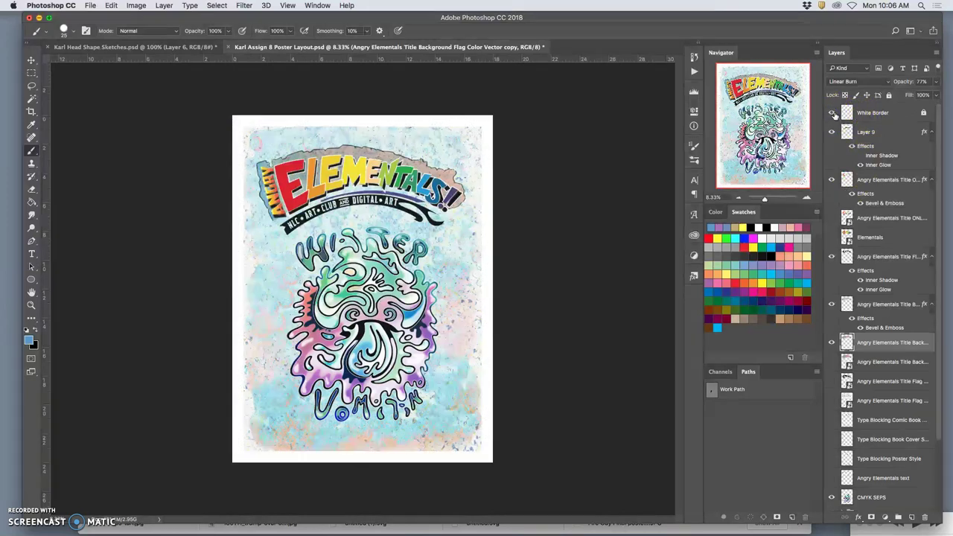
{"action": "left_click", "coordinate": [842, 117]}
- Label the White Border layer red and toggle it off and on to compare the border
{"action": "right_click", "coordinate": [835, 111]}
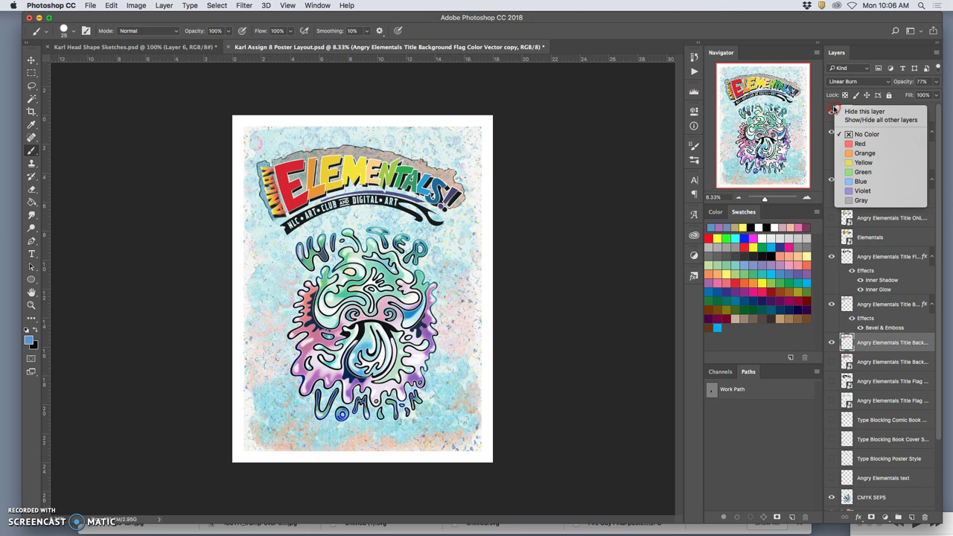
{"action": "left_click", "coordinate": [849, 142]}
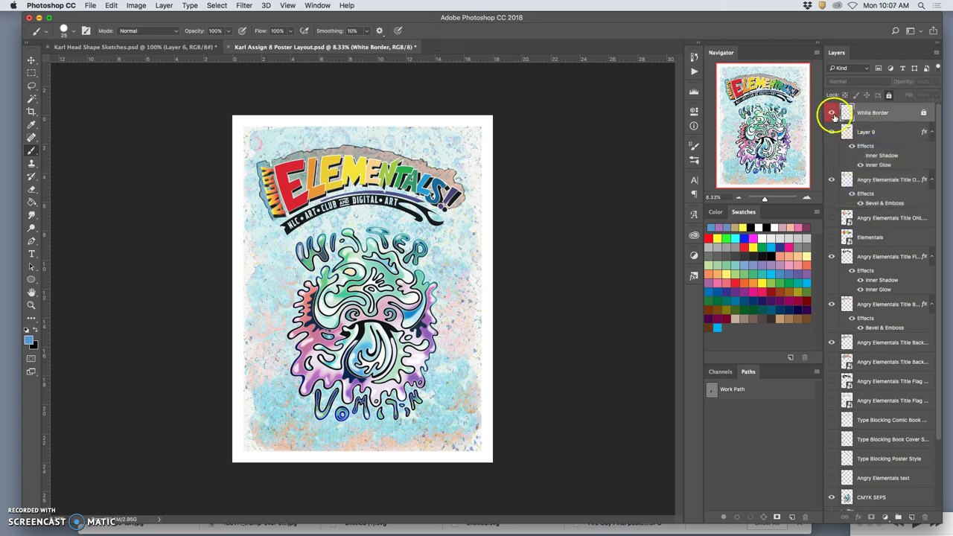
{"action": "left_click", "coordinate": [832, 113]}
{"action": "left_click", "coordinate": [832, 114]}
{"action": "left_click", "coordinate": [832, 113]}
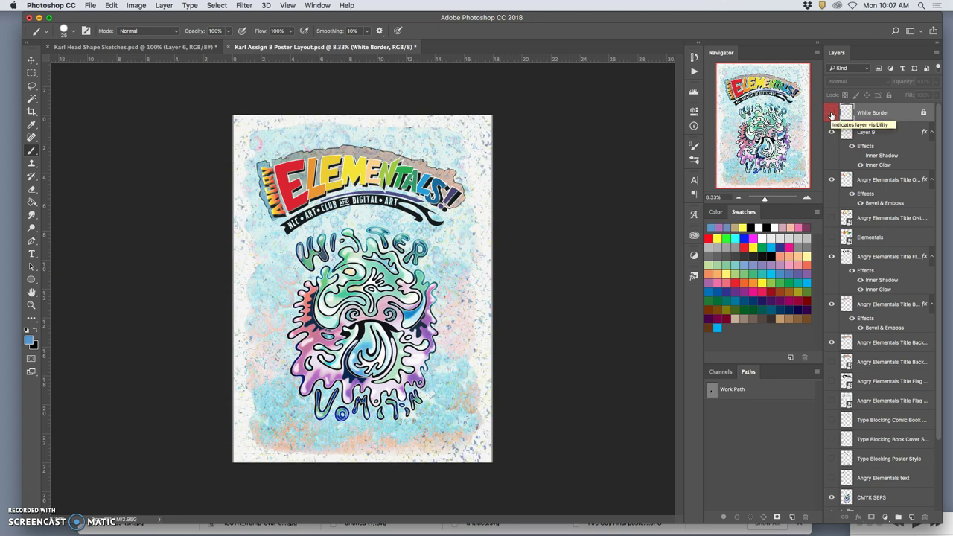
{"action": "left_click", "coordinate": [832, 113]}
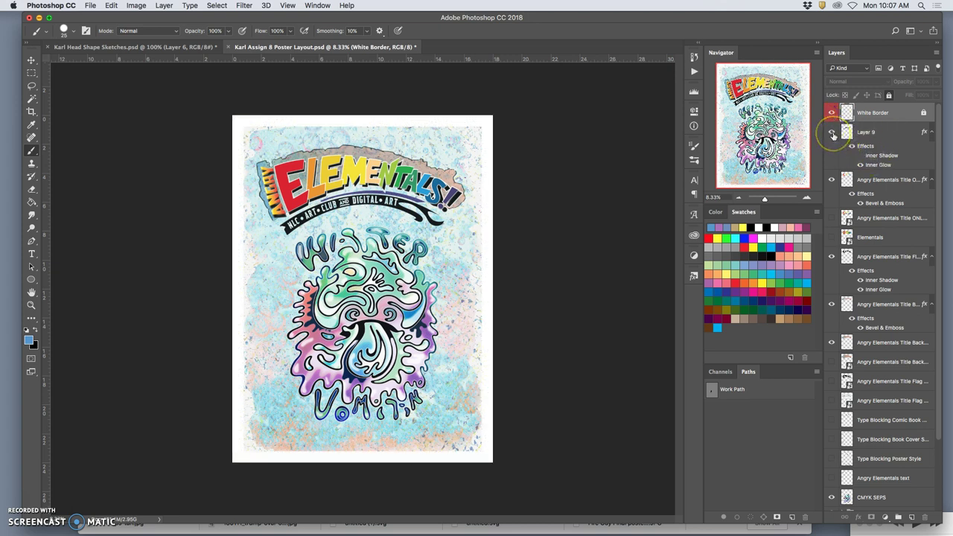
- Toggle Layer 9 and the title layers to compare the banner, then select Layer 9 through the Angry Elementals text
{"action": "left_click", "coordinate": [832, 133]}
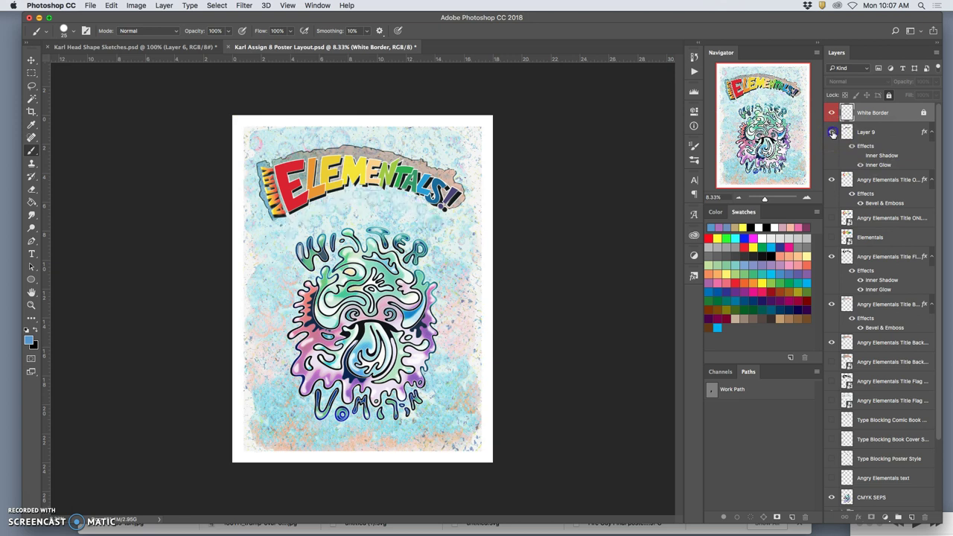
{"action": "left_click", "coordinate": [833, 133]}
{"action": "left_click_drag", "start_coordinate": [833, 132], "coordinate": [837, 147]}
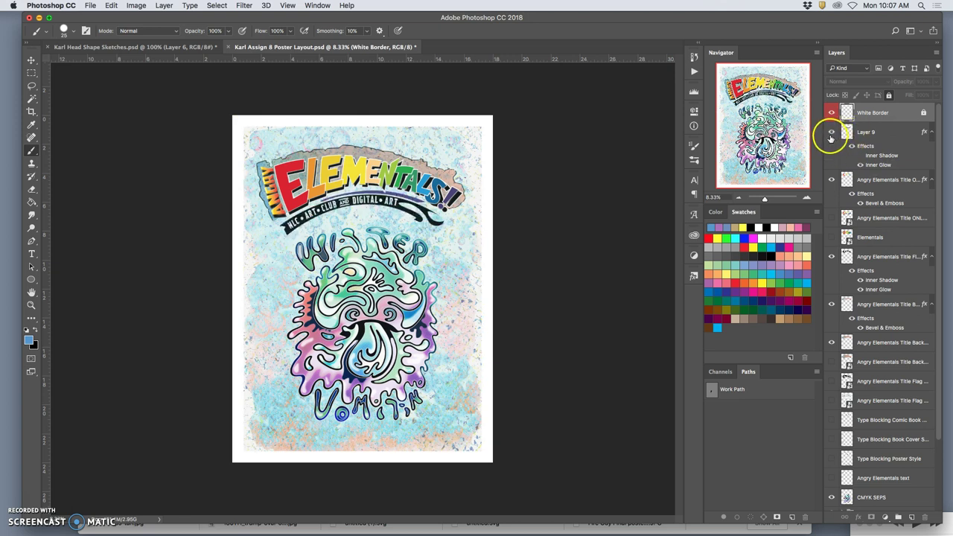
{"action": "left_click", "coordinate": [832, 133]}
{"action": "left_click", "coordinate": [832, 133]}
{"action": "left_click", "coordinate": [832, 180]}
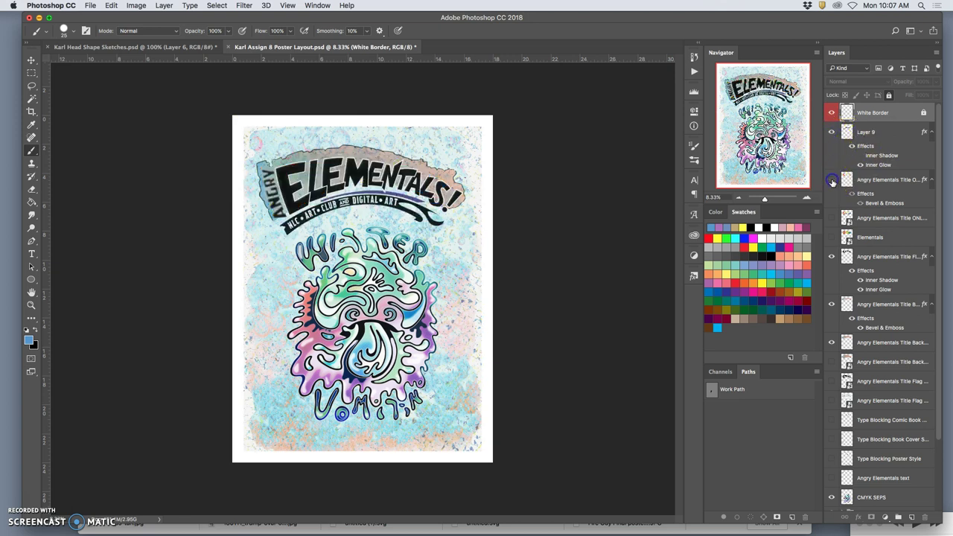
{"action": "left_click", "coordinate": [831, 180]}
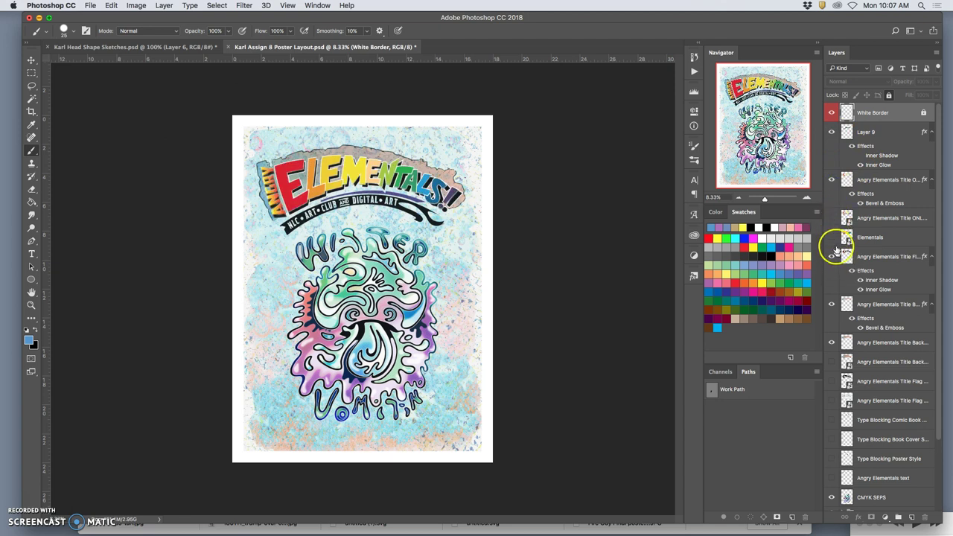
{"action": "left_click", "coordinate": [832, 218]}
{"action": "left_click", "coordinate": [832, 218]}
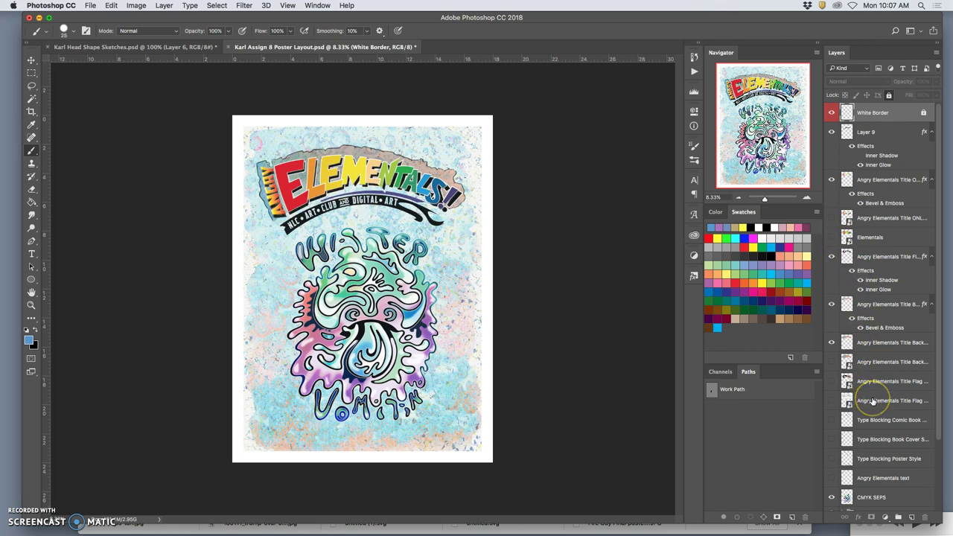
{"action": "left_click", "coordinate": [872, 479], "text": "shift"}
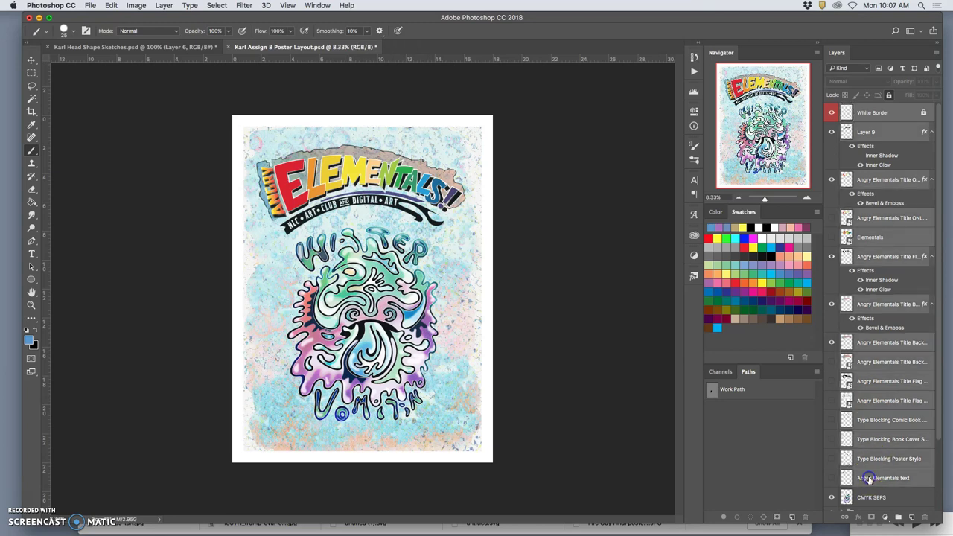
- Group the selected title layers and name the group Title Flag
{"action": "left_click", "coordinate": [899, 517]}
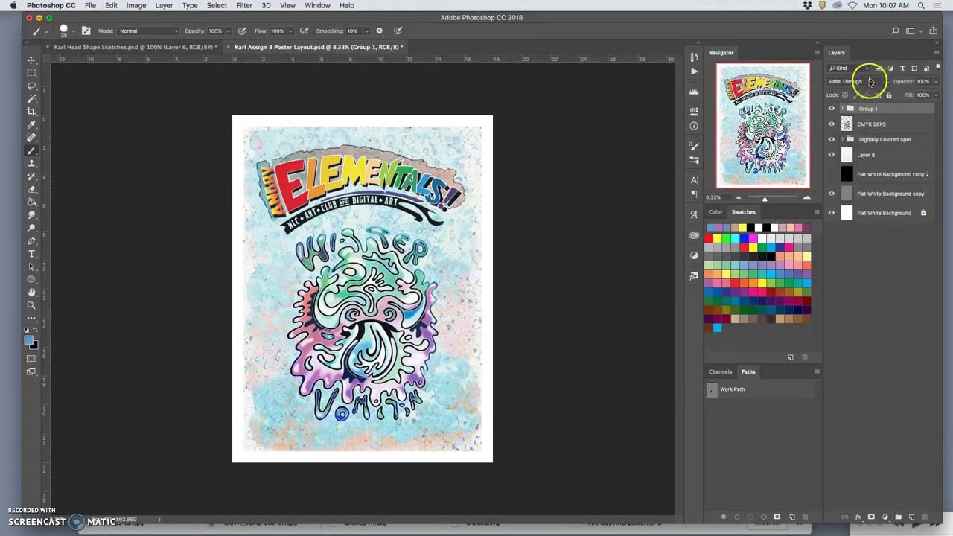
{"action": "double_click", "coordinate": [869, 109]}
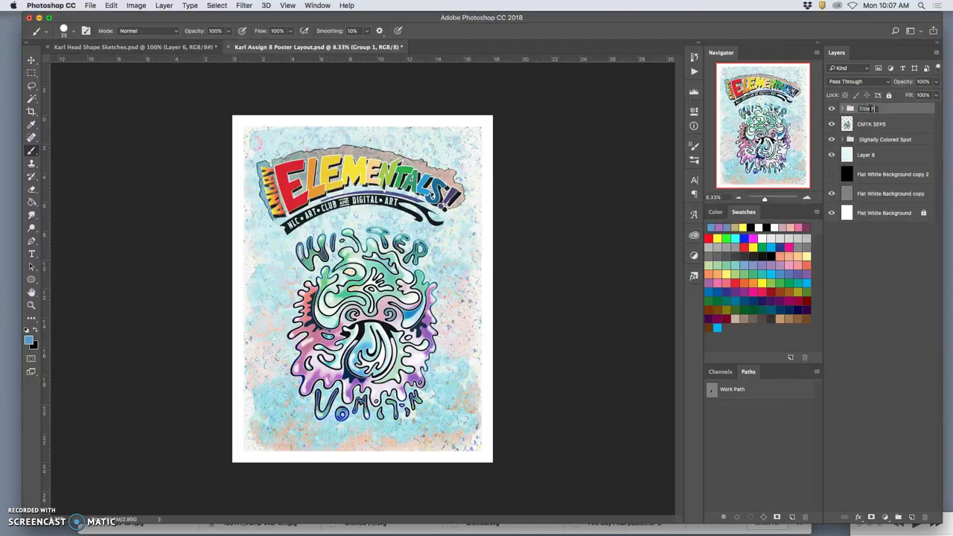
{"action": "type", "text": "Title Flat"}
{"action": "key", "text": "Return"}
- Move White Border above the Title Flag group, label the group orange, and drag CMYK SEPS upward
{"action": "left_click", "coordinate": [841, 109]}
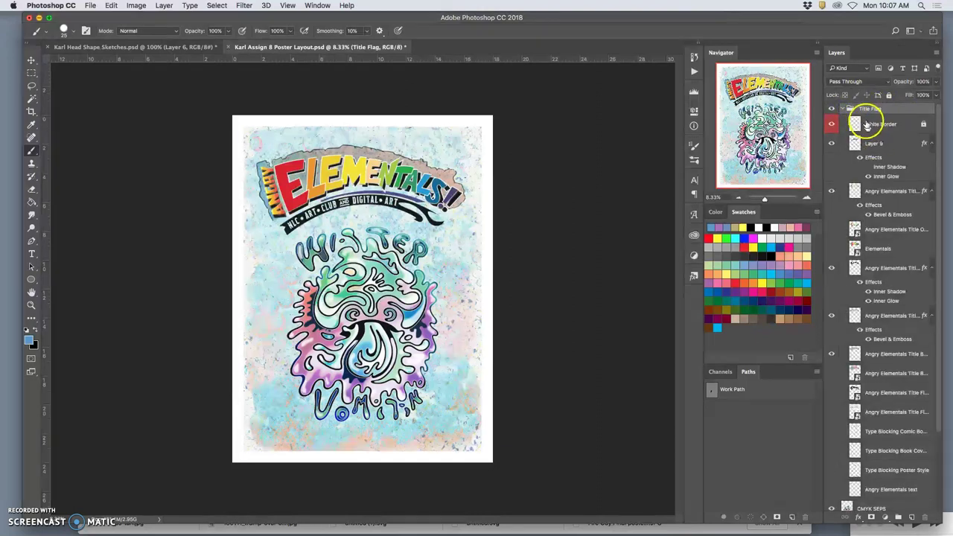
{"action": "left_click", "coordinate": [872, 125]}
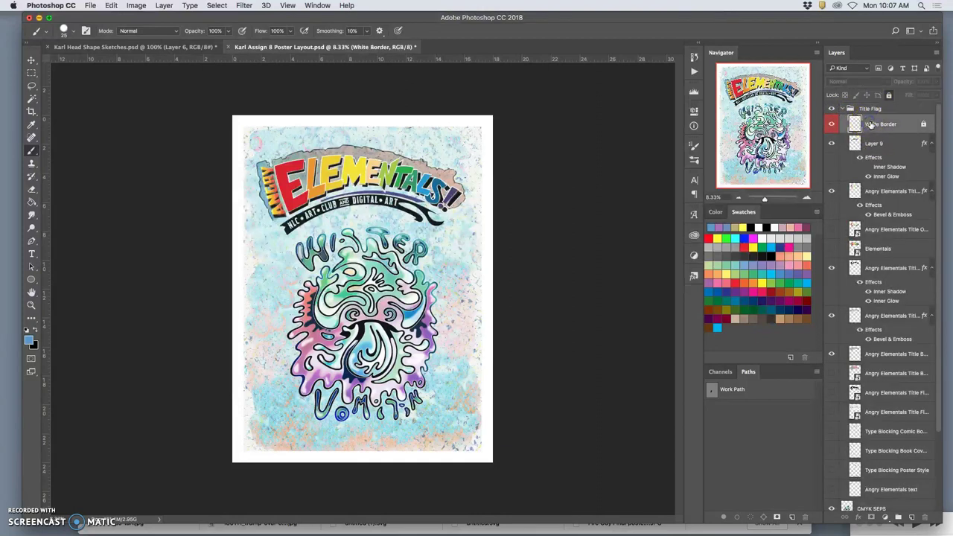
{"action": "left_click_drag", "start_coordinate": [871, 125], "coordinate": [870, 112]}
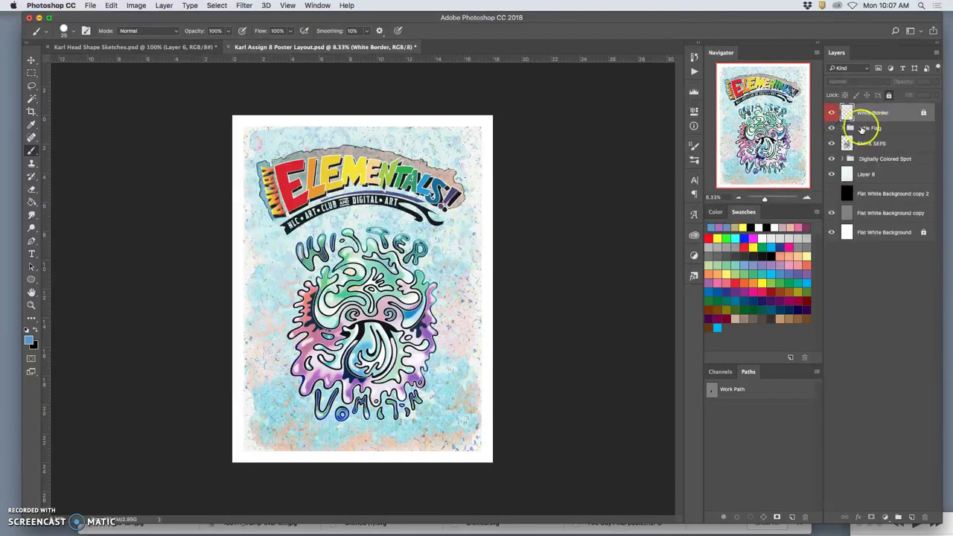
{"action": "right_click", "coordinate": [835, 129]}
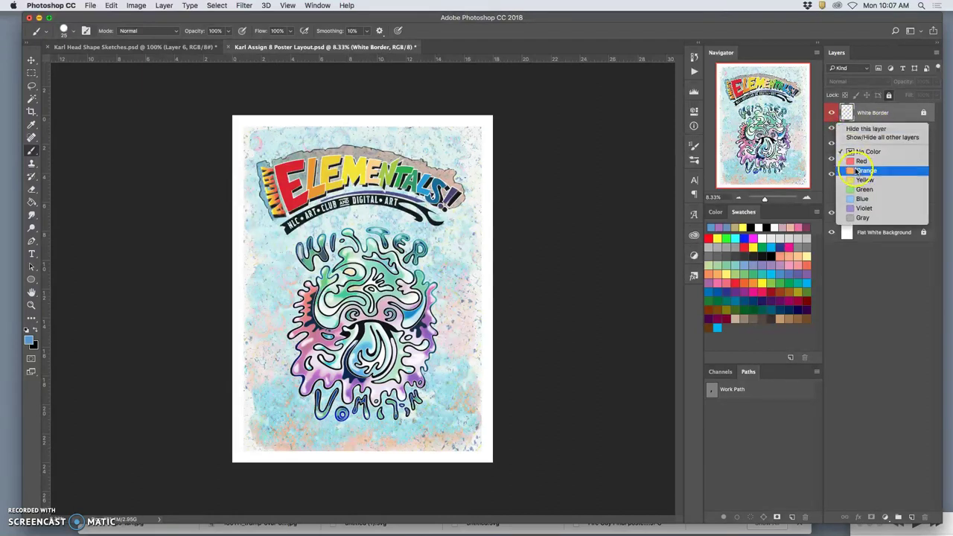
{"action": "left_click", "coordinate": [858, 171]}
{"action": "left_click", "coordinate": [877, 145]}
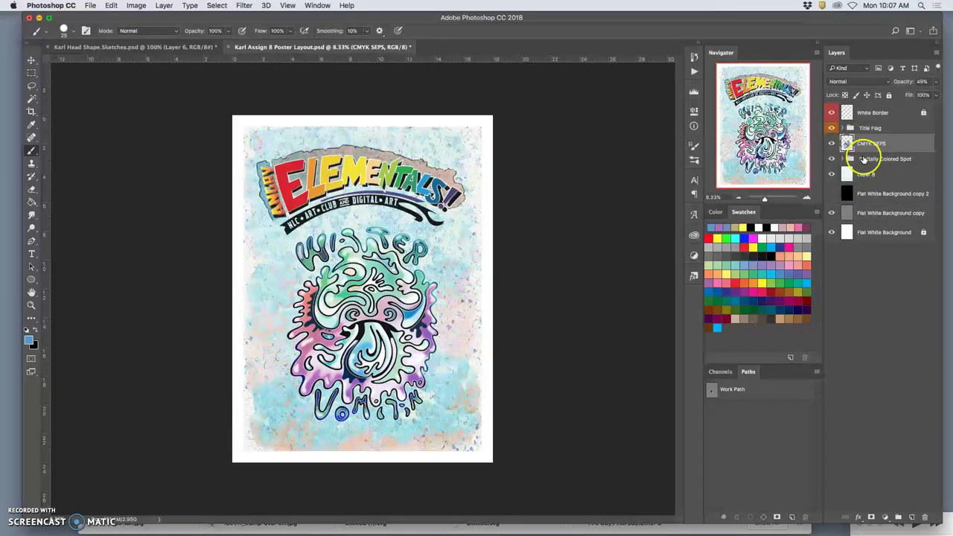
{"action": "left_click_drag", "start_coordinate": [866, 160], "coordinate": [858, 141]}
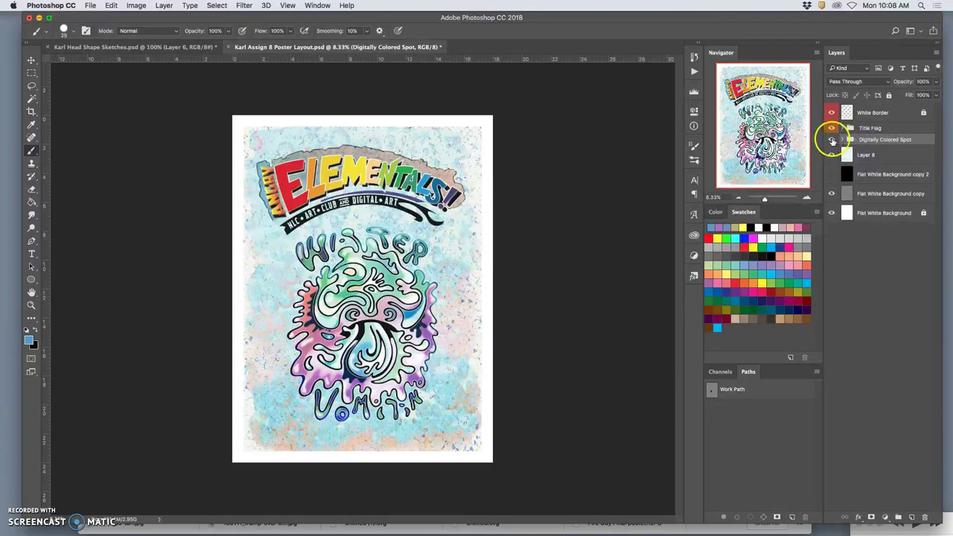
- Undo the misplaced move and drag CMYK SEPS into the Digitally Colored Spot group
{"action": "left_click", "coordinate": [832, 140]}
{"action": "left_click", "coordinate": [832, 140]}
{"action": "key", "text": "super+z"}
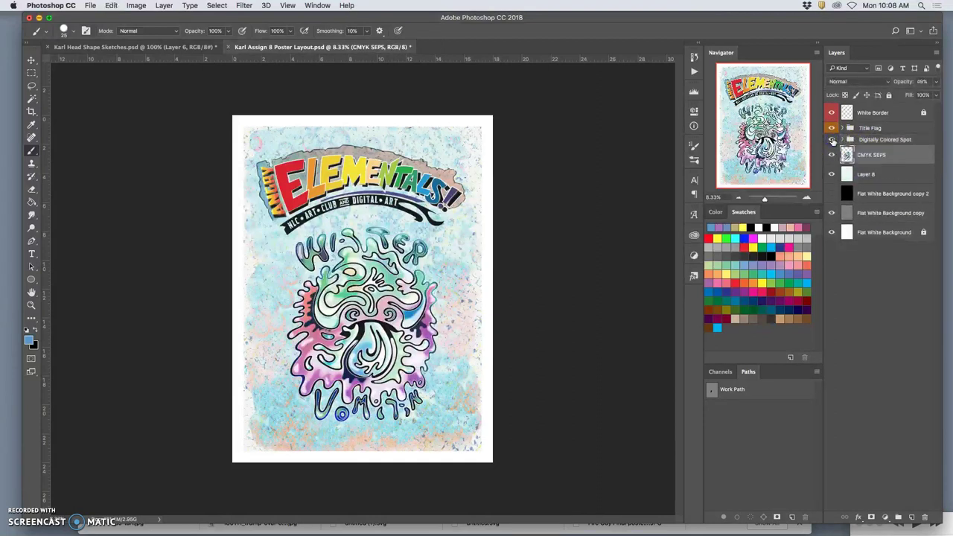
{"action": "key", "text": "super+z"}
{"action": "key", "text": "super+z"}
{"action": "left_click", "coordinate": [867, 154]}
{"action": "left_click_drag", "start_coordinate": [868, 154], "coordinate": [846, 142]}
{"action": "left_click", "coordinate": [844, 140]}
{"action": "left_click", "coordinate": [833, 156]}
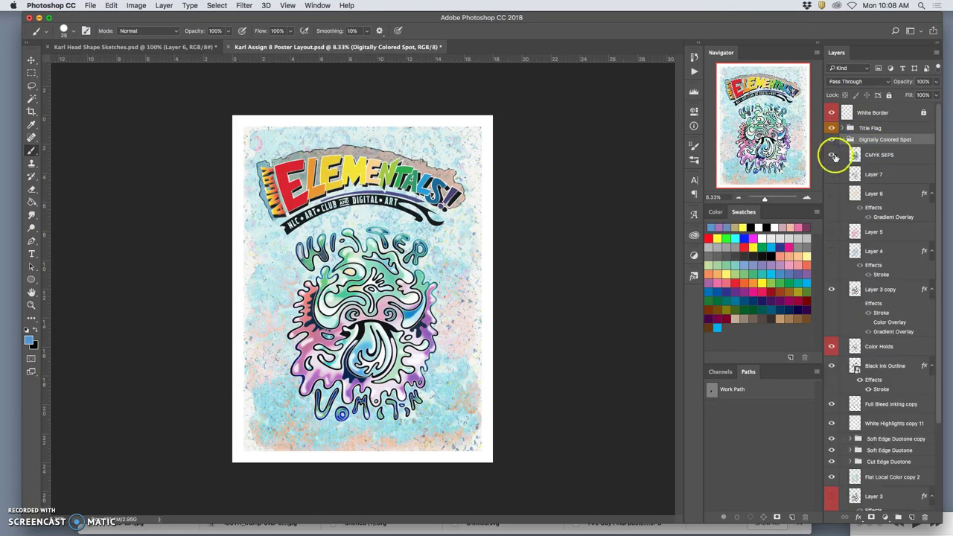
- Zoom in to inspect the illustration, give the Digitally Colored Spot group a yellow label, and zoom out to fit
{"action": "key", "text": "super+equal"}
{"action": "key", "text": "super+equal"}
{"action": "key", "text": "super+equal"}
{"action": "key", "text": "super+equal"}
{"action": "key", "text": "super+equal"}
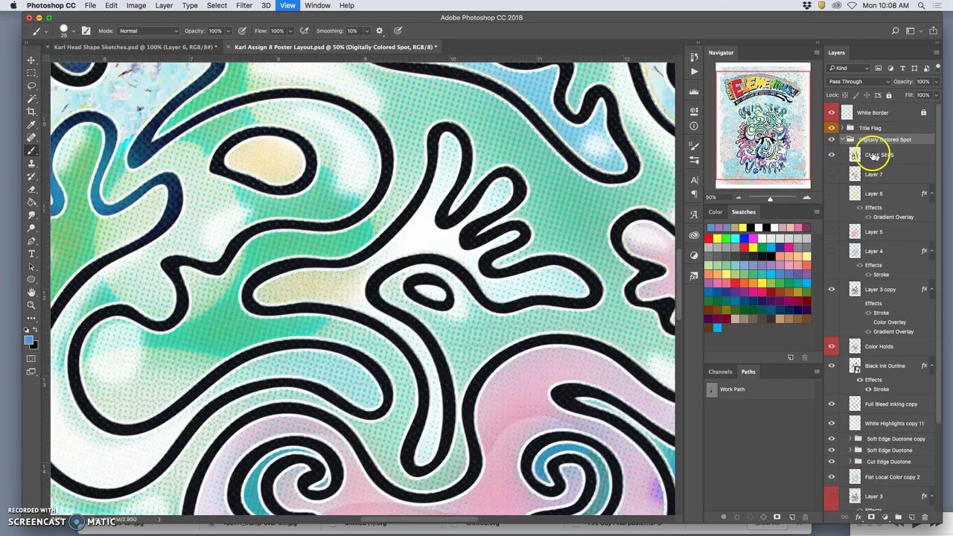
{"action": "key", "text": "super+plus"}
{"action": "left_click", "coordinate": [879, 155]}
{"action": "key", "text": "super+minus"}
{"action": "key", "text": "super+minus"}
{"action": "key", "text": "super+minus"}
{"action": "key", "text": "super+minus"}
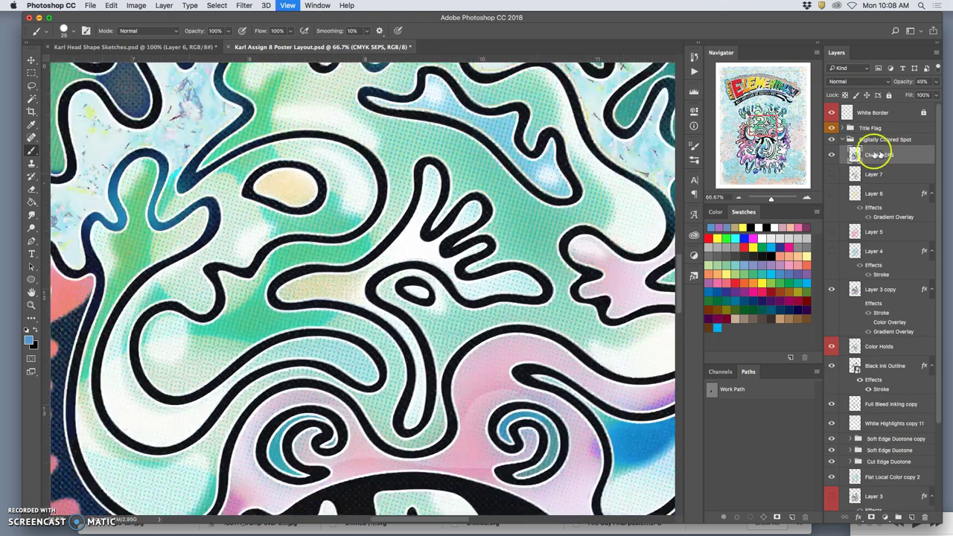
{"action": "left_click", "coordinate": [835, 141]}
{"action": "right_click", "coordinate": [833, 142]}
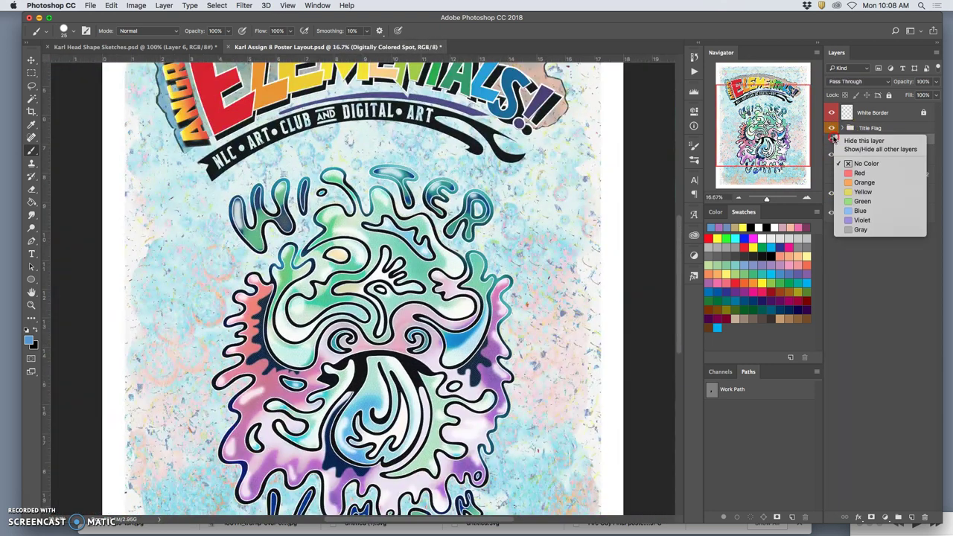
{"action": "left_click", "coordinate": [856, 191]}
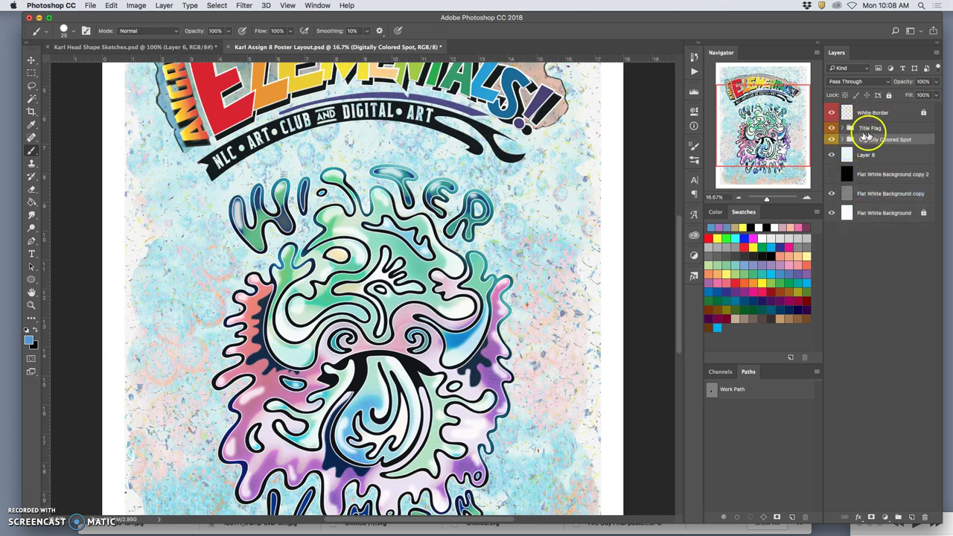
{"action": "key", "text": "super+minus"}
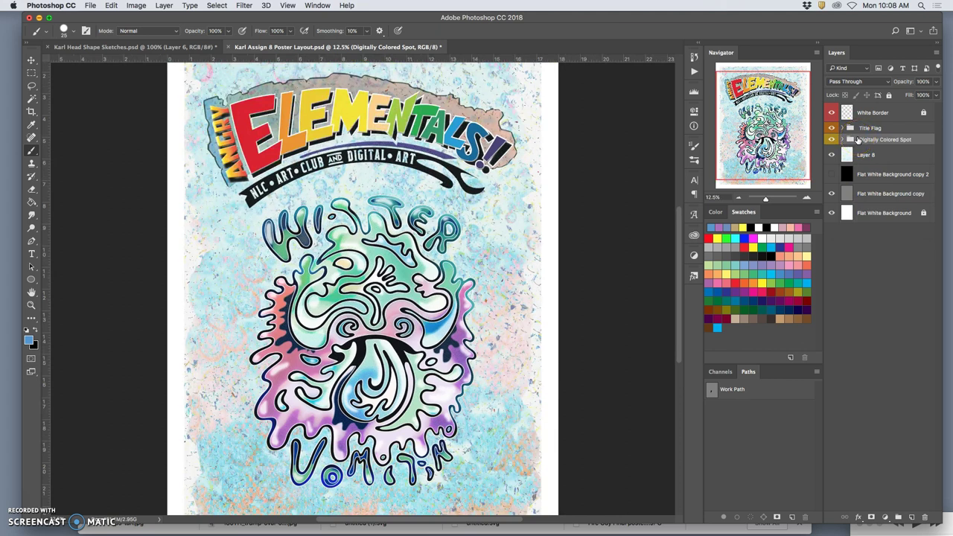
{"action": "key", "text": "super+minus"}
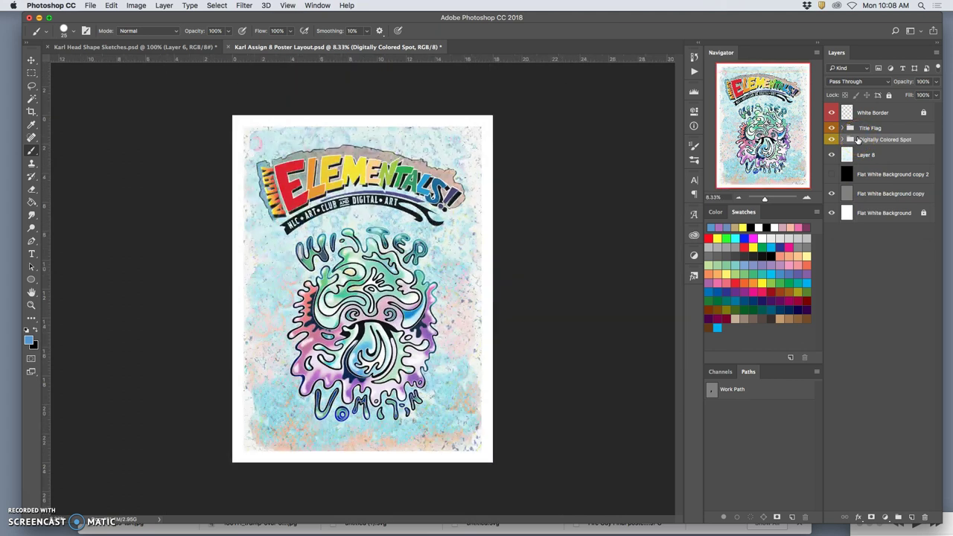
- Inspect Layer 8 and toggle Flat White Background copy 2 on and off to compare
{"action": "double_click", "coordinate": [865, 155]}
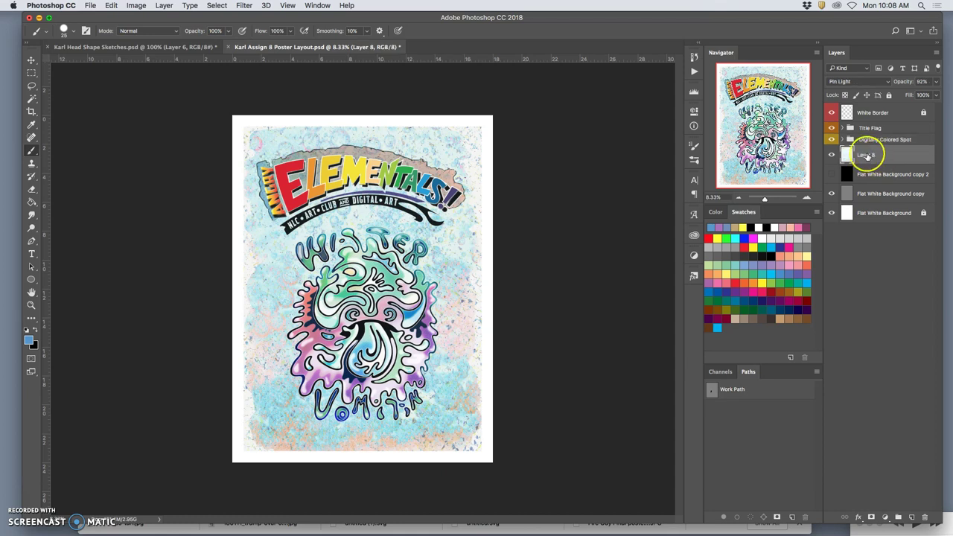
{"action": "right_click", "coordinate": [832, 152]}
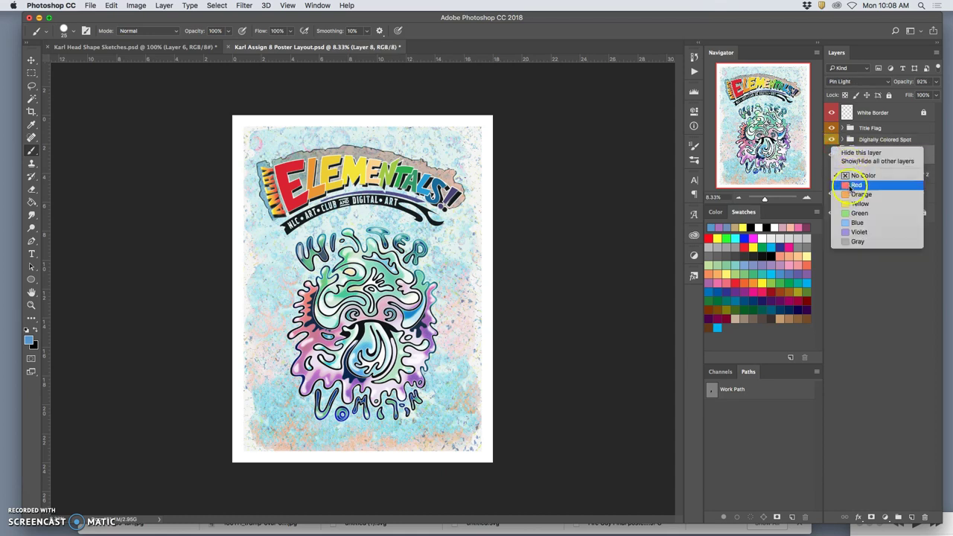
{"action": "left_click", "coordinate": [929, 154]}
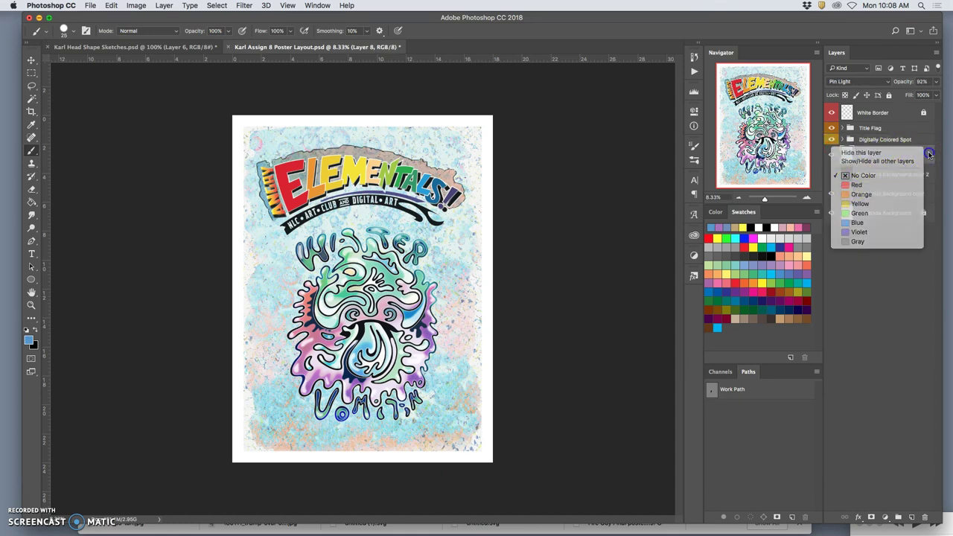
{"action": "left_click", "coordinate": [831, 177]}
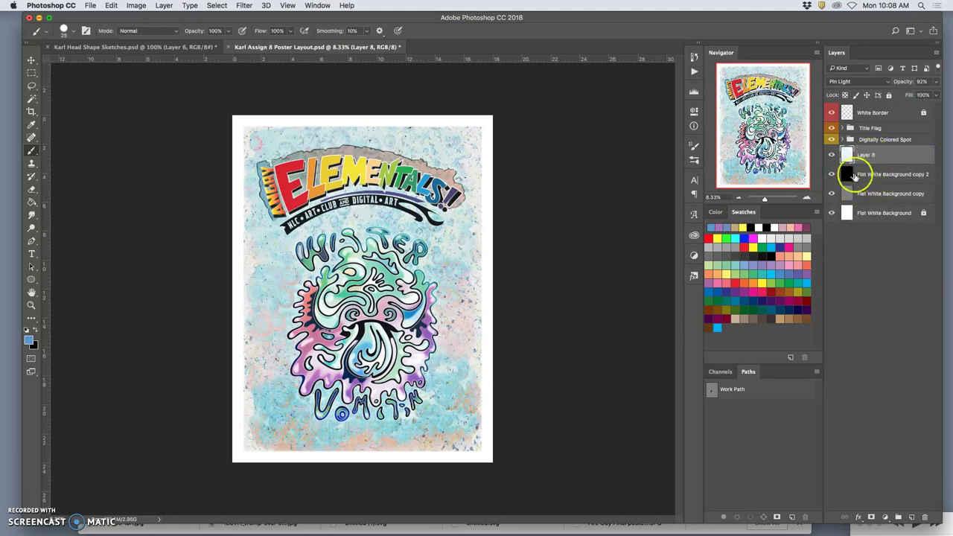
{"action": "left_click", "coordinate": [832, 174]}
{"action": "left_click", "coordinate": [832, 179]}
{"action": "left_click", "coordinate": [832, 177]}
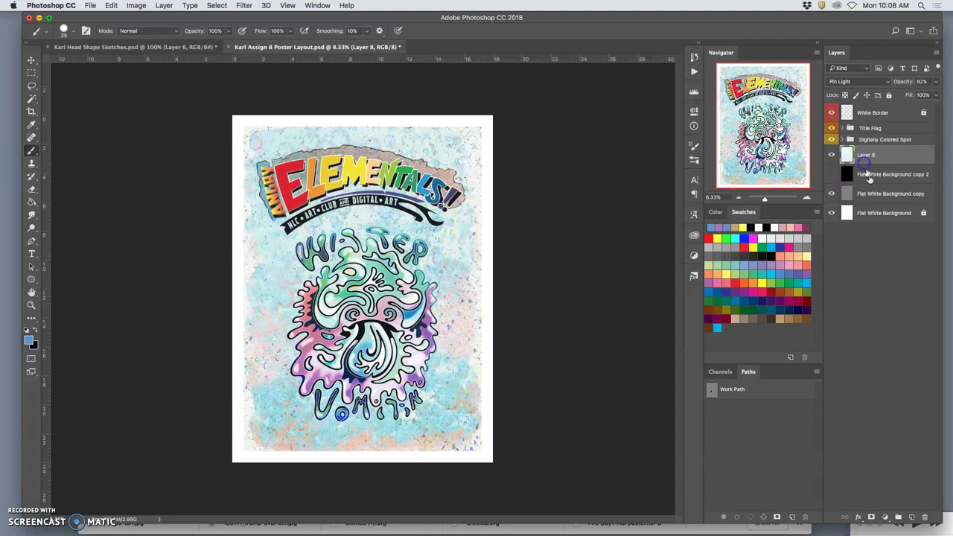
- Group Layer 8 through Flat White Background as 'Background', label it green, and hide the white border
{"action": "left_click", "coordinate": [860, 213], "text": "shift"}
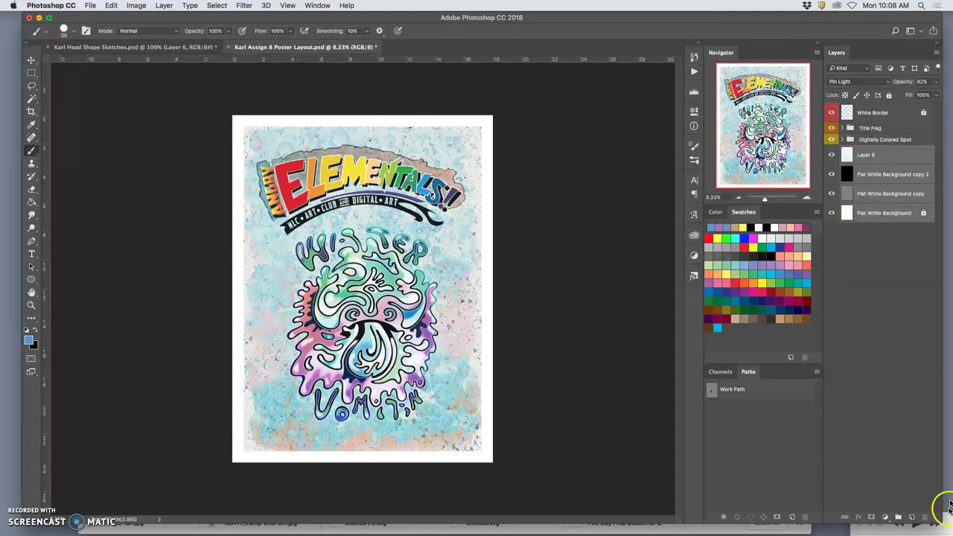
{"action": "left_click", "coordinate": [898, 517]}
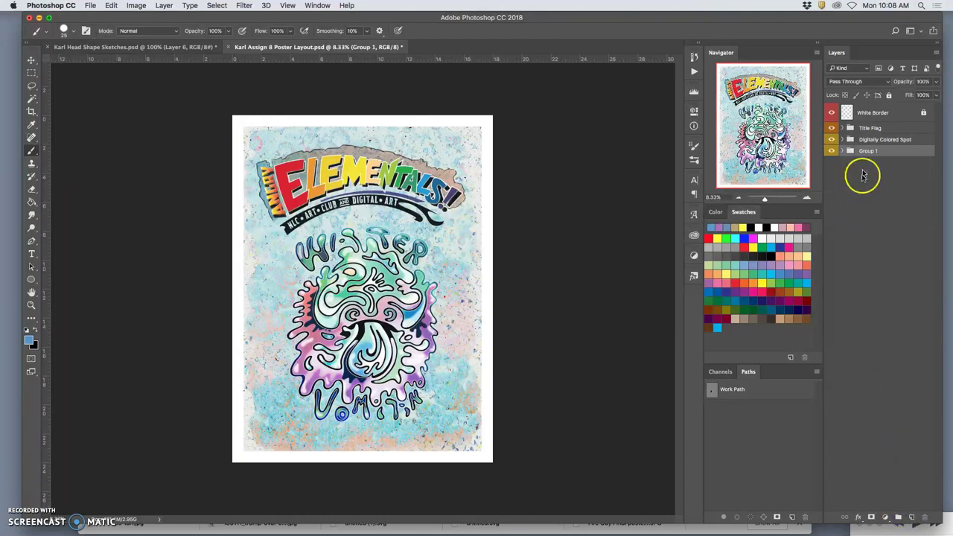
{"action": "left_click", "coordinate": [865, 152]}
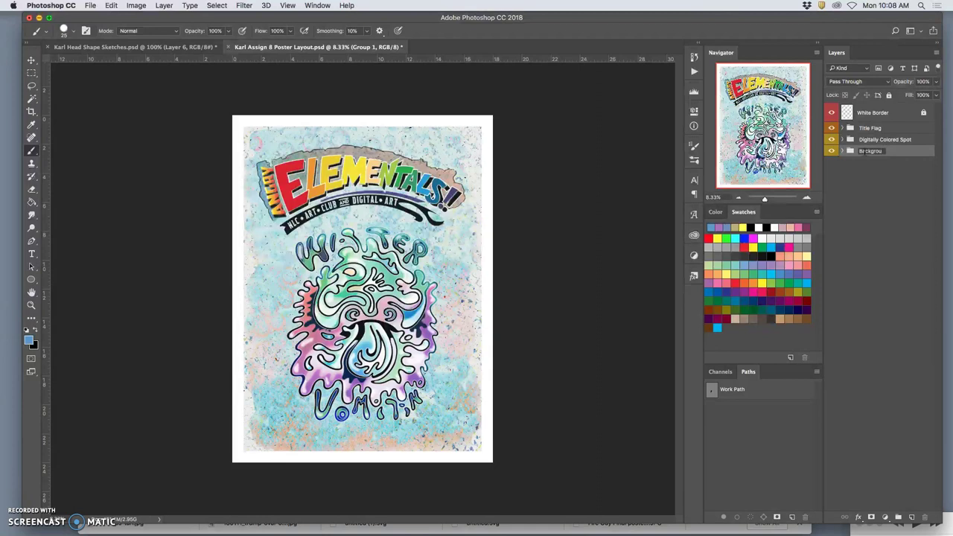
{"action": "type", "text": "Background"}
{"action": "left_click", "coordinate": [837, 153]}
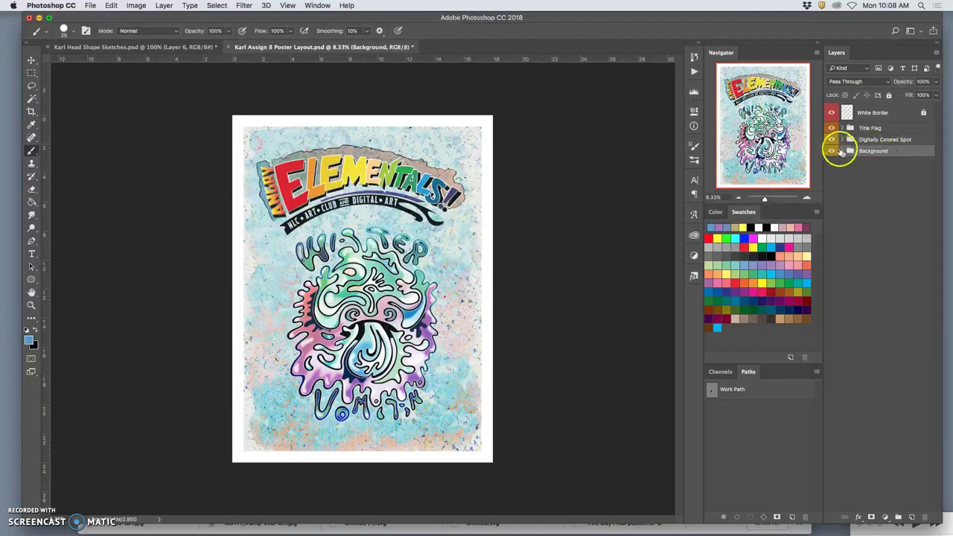
{"action": "right_click", "coordinate": [834, 151]}
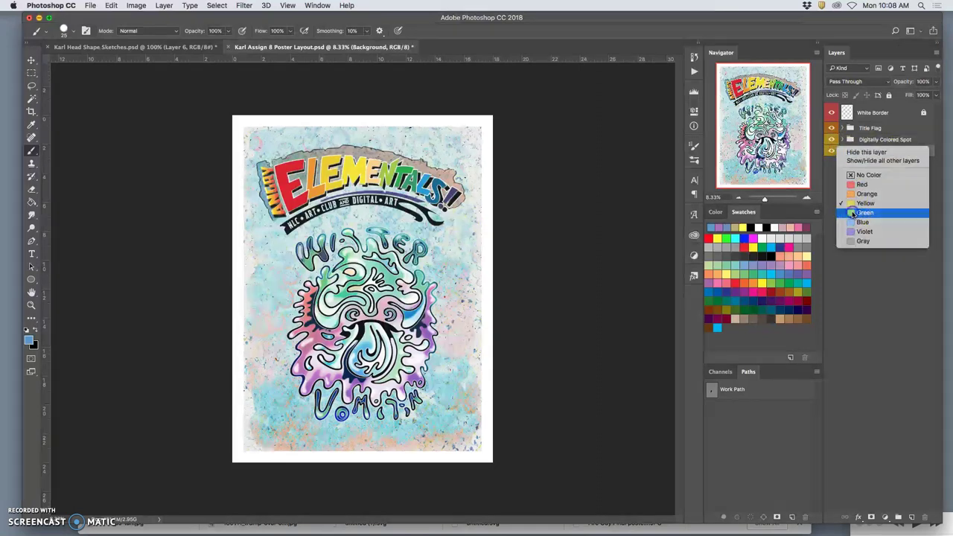
{"action": "left_click", "coordinate": [864, 212]}
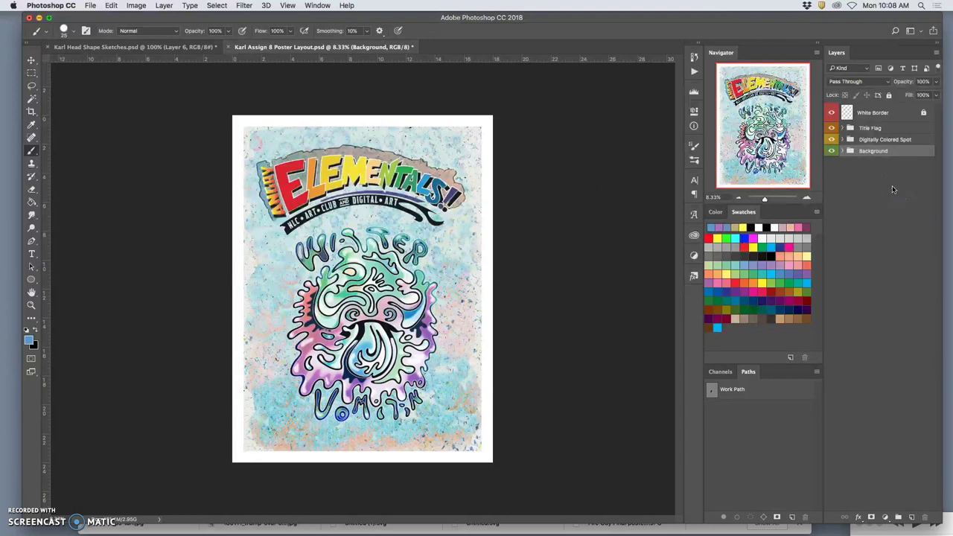
{"action": "left_click_drag", "start_coordinate": [873, 138], "coordinate": [833, 113]}
{"action": "left_click", "coordinate": [831, 113]}
{"action": "left_click", "coordinate": [832, 113]}
{"action": "left_click", "coordinate": [832, 113]}
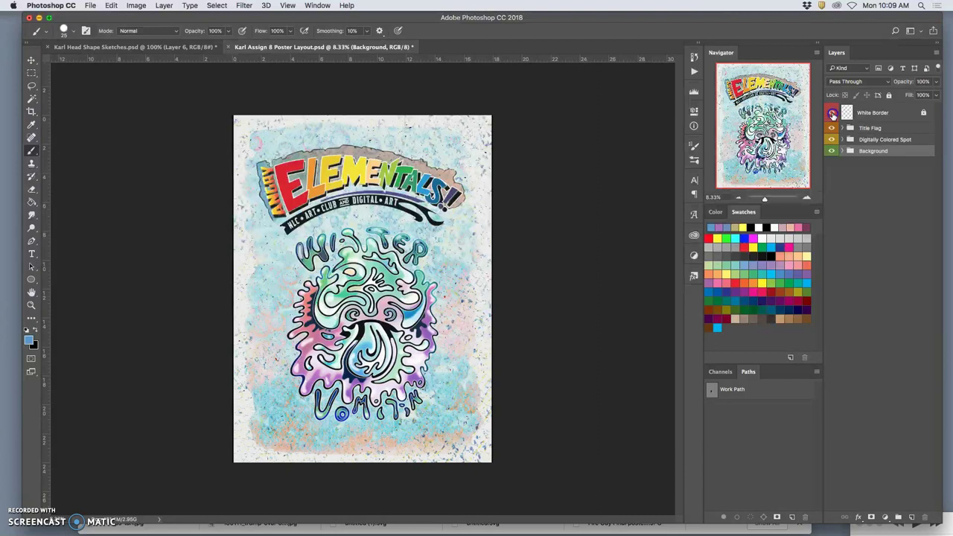
{"action": "left_click", "coordinate": [832, 114]}
{"action": "left_click", "coordinate": [831, 130]}
{"action": "left_click", "coordinate": [831, 130]}
{"action": "left_click", "coordinate": [831, 129]}
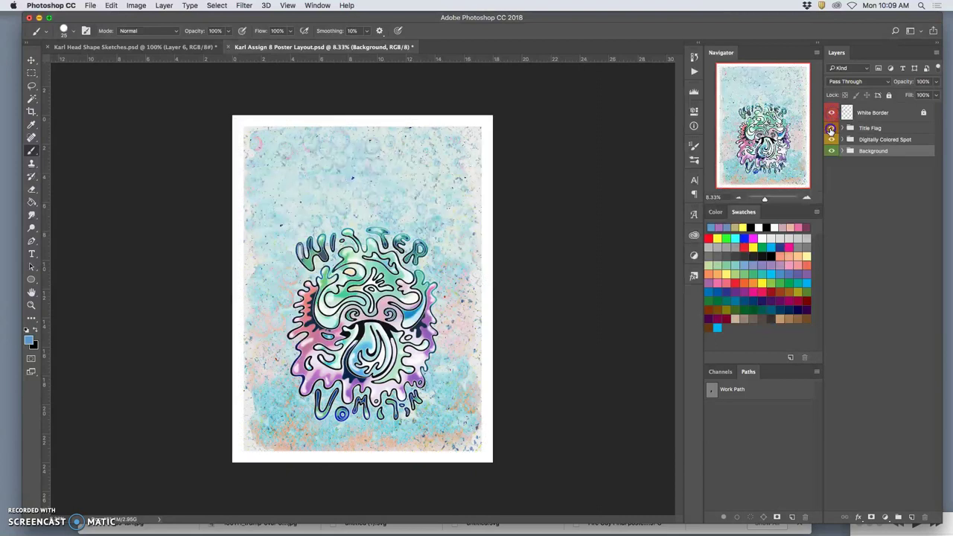
{"action": "left_click", "coordinate": [831, 130]}
{"action": "left_click", "coordinate": [832, 130]}
{"action": "left_click", "coordinate": [832, 129]}
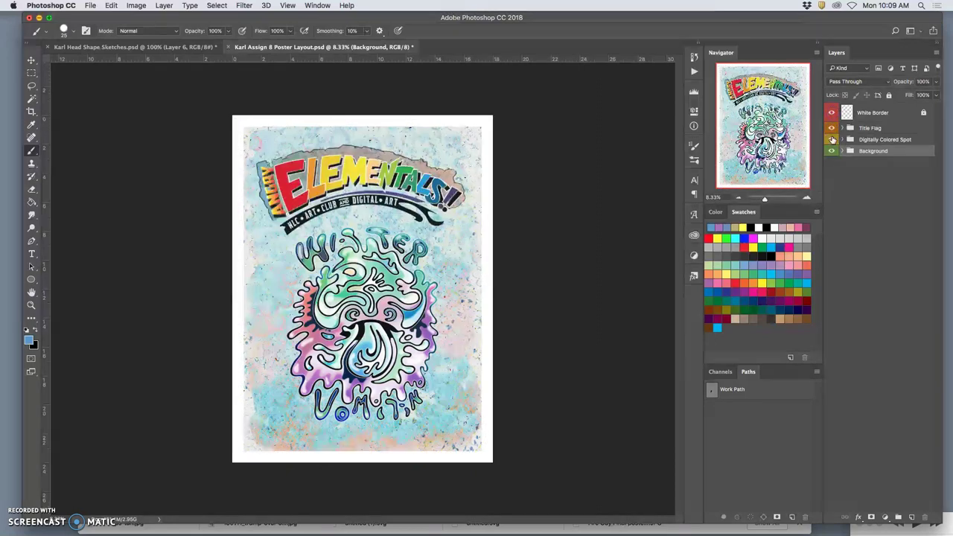
{"action": "left_click", "coordinate": [832, 140]}
{"action": "left_click", "coordinate": [831, 140]}
{"action": "left_click", "coordinate": [832, 140]}
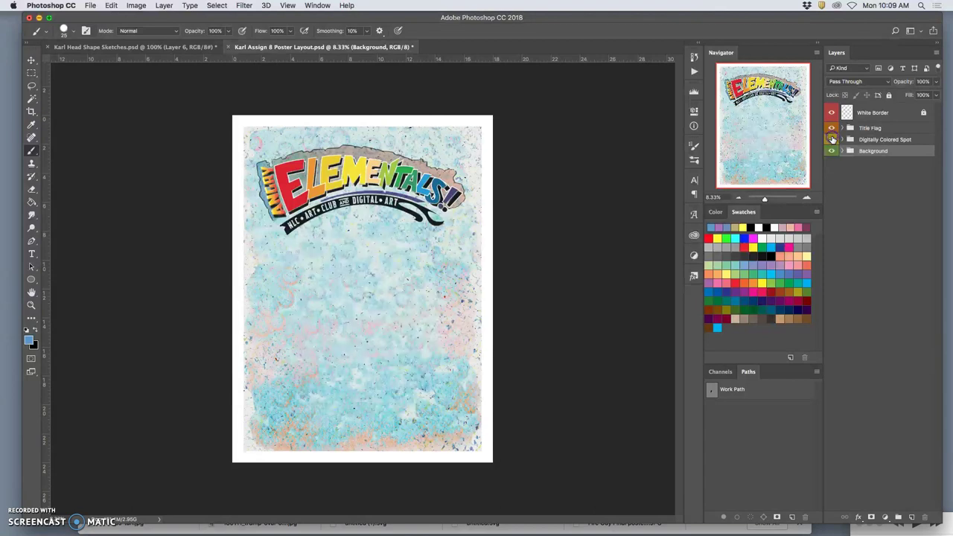
{"action": "left_click", "coordinate": [832, 140]}
{"action": "left_click", "coordinate": [832, 151]}
{"action": "left_click", "coordinate": [832, 151]}
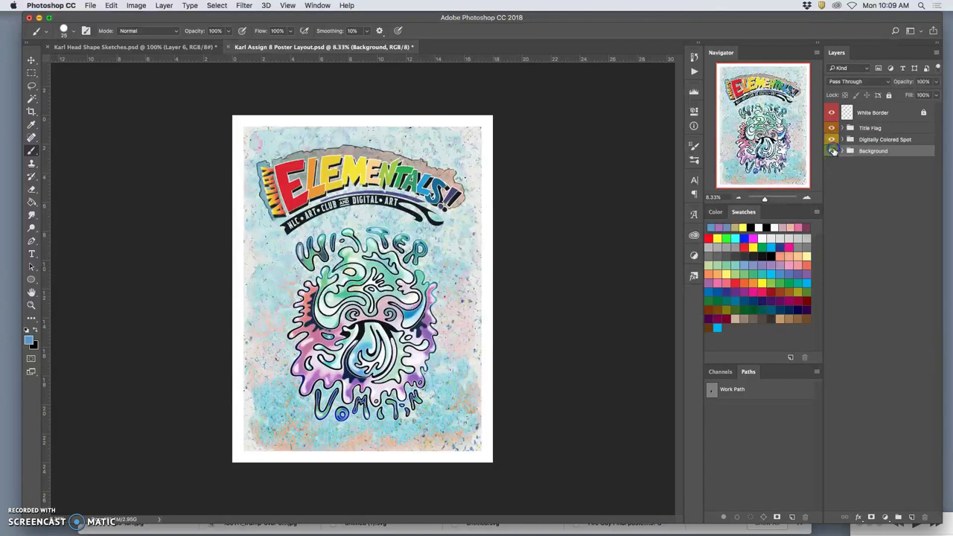
{"action": "left_click", "coordinate": [832, 151]}
{"action": "left_click", "coordinate": [832, 151]}
{"action": "key", "text": "super+plus"}
{"action": "key", "text": "super+plus"}
{"action": "key", "text": "super+plus"}
{"action": "key", "text": "super+plus"}
{"action": "key", "text": "super+plus"}
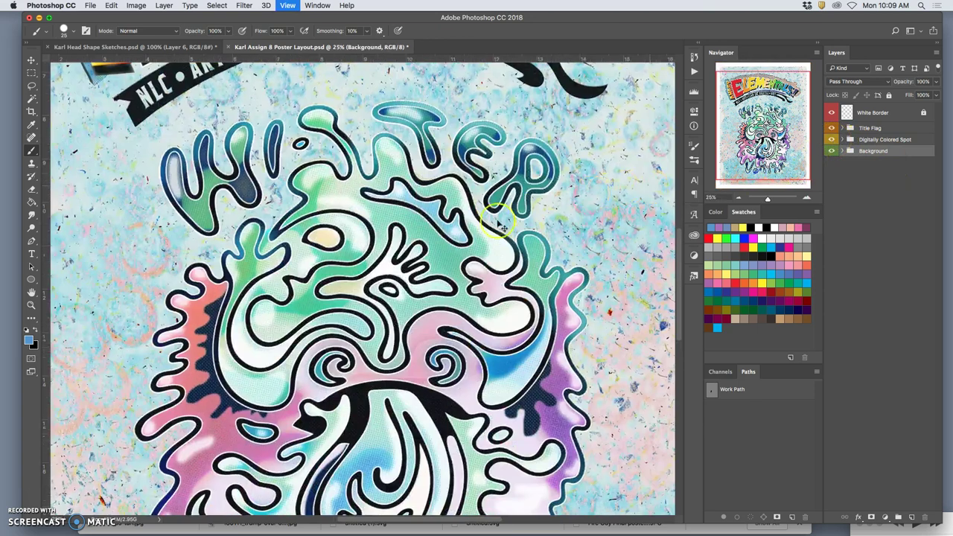
{"action": "key", "text": "super+minus"}
{"action": "key", "text": "super+minus"}
{"action": "key", "text": "super+minus"}
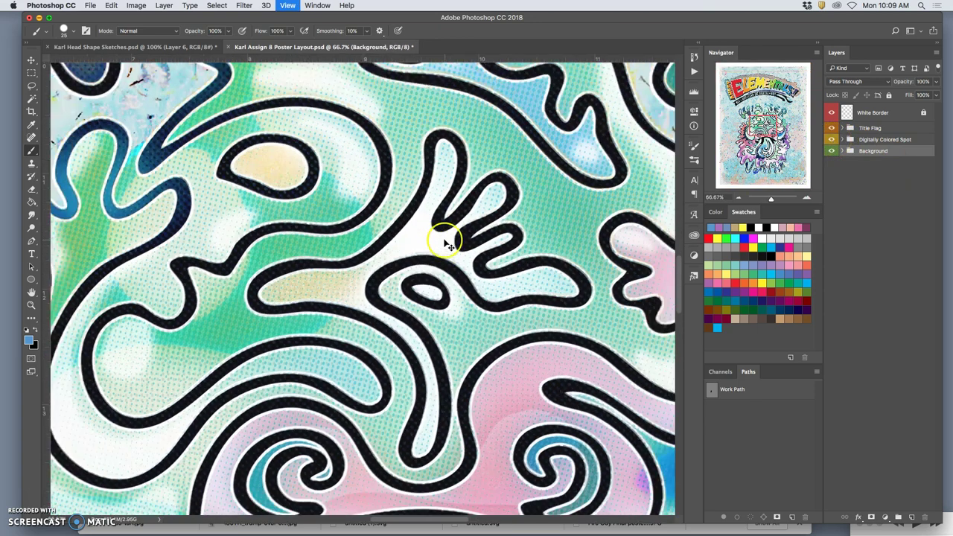
{"action": "key", "text": "super+minus"}
{"action": "key", "text": "super+minus"}
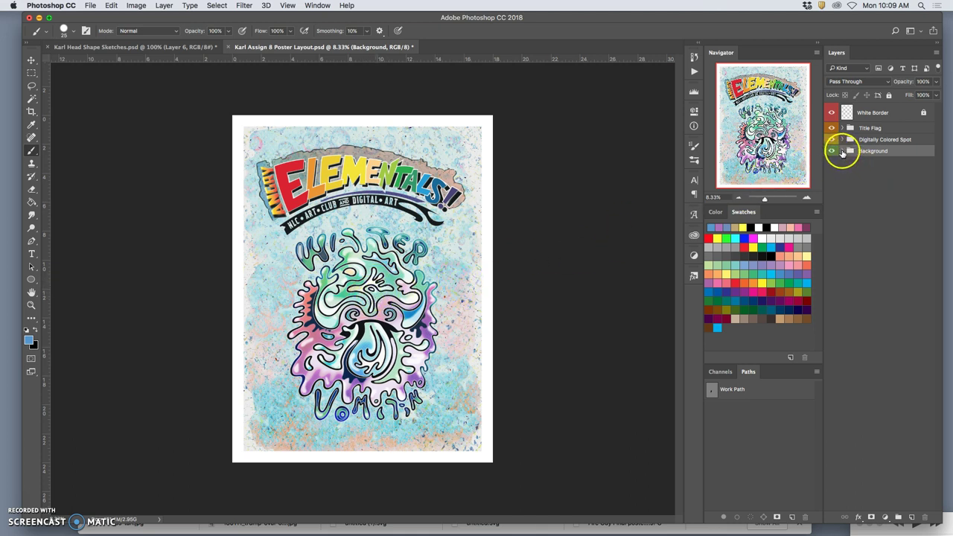
- Expand the Background group and select Layer 8, backing out of the Layer menu without merging
{"action": "left_click", "coordinate": [842, 151]}
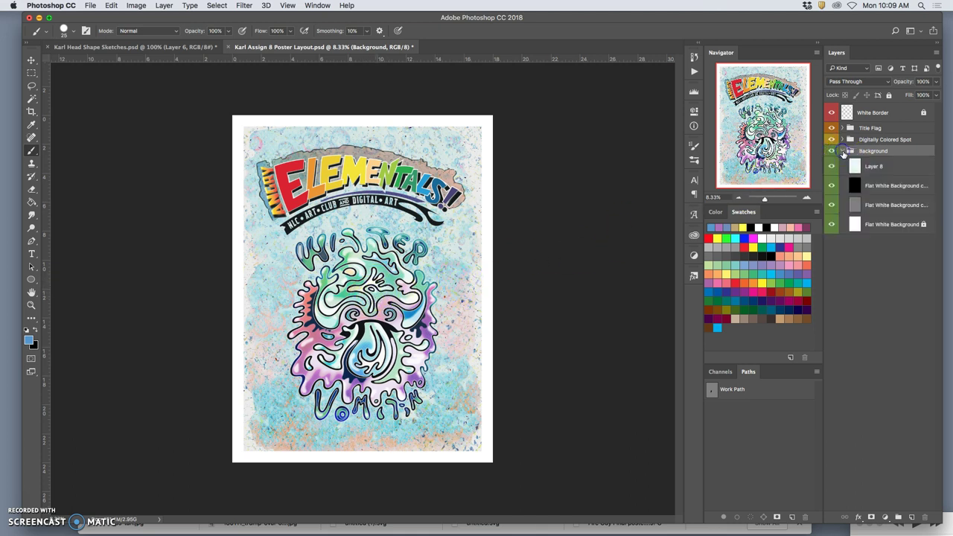
{"action": "left_click", "coordinate": [878, 166]}
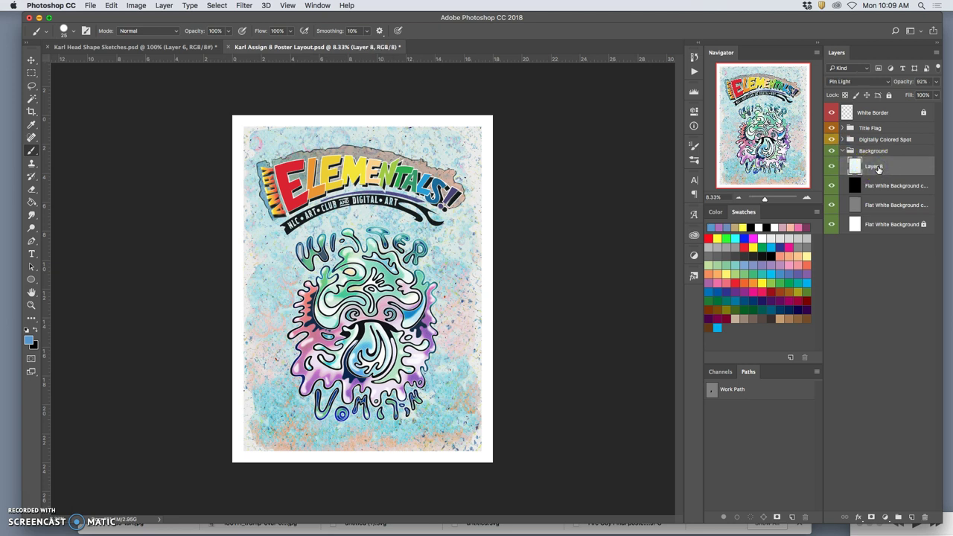
{"action": "mouse_move", "coordinate": [878, 168]}
{"action": "left_mouse_down"}
{"action": "mouse_move", "coordinate": [850, 170]}
{"action": "mouse_move", "coordinate": [874, 153]}
{"action": "mouse_move", "coordinate": [853, 198]}
{"action": "mouse_move", "coordinate": [879, 189]}
{"action": "mouse_move", "coordinate": [872, 172]}
{"action": "left_mouse_up"}
{"action": "left_click", "coordinate": [164, 6]}
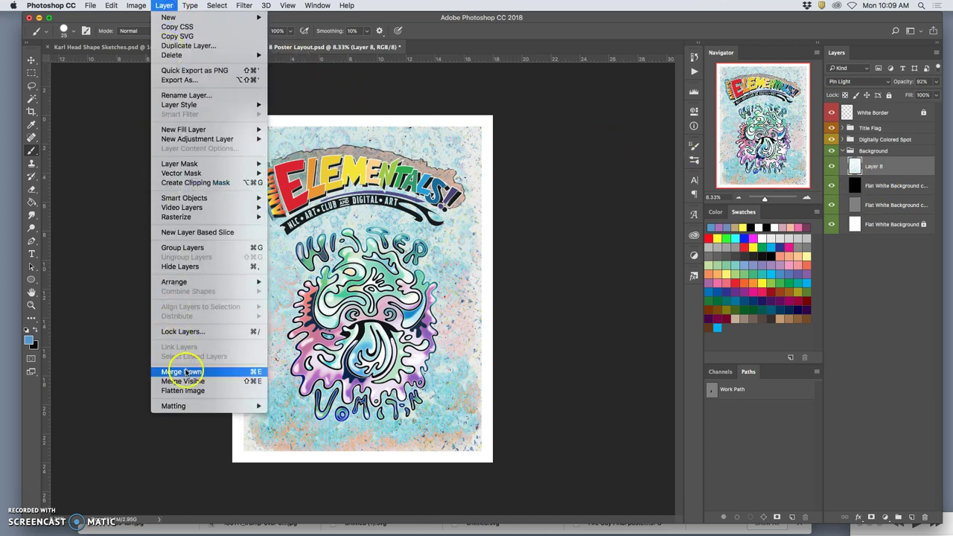
{"action": "key", "text": "Escape"}
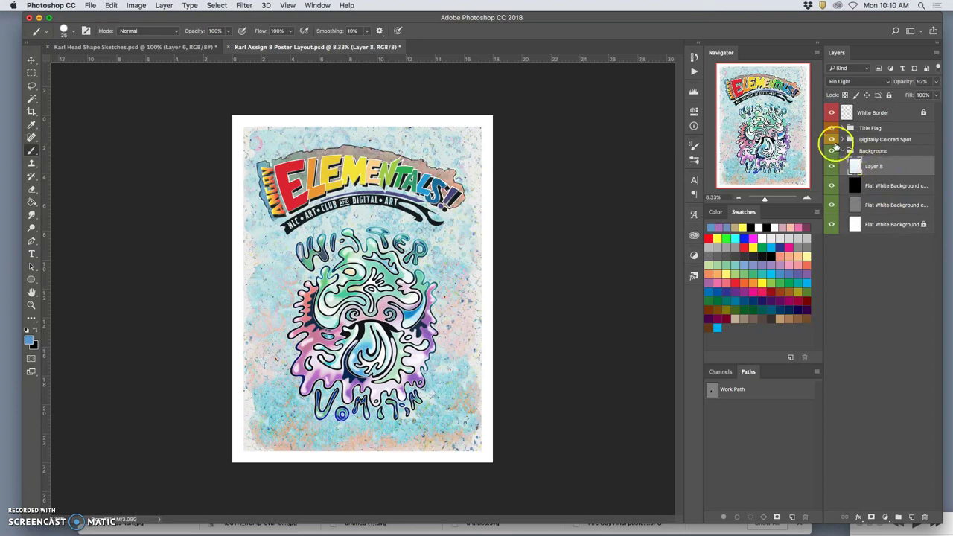
- Hide the upper groups, merge visible into a new Layer 10, then reshow them and select Layer 10
{"action": "left_click_drag", "start_coordinate": [831, 140], "coordinate": [831, 115]}
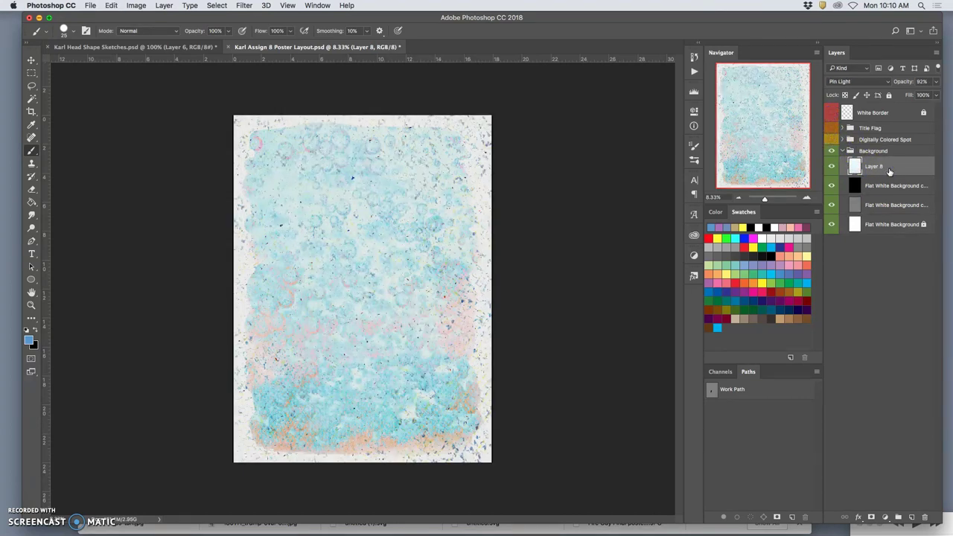
{"action": "left_click", "coordinate": [164, 5]}
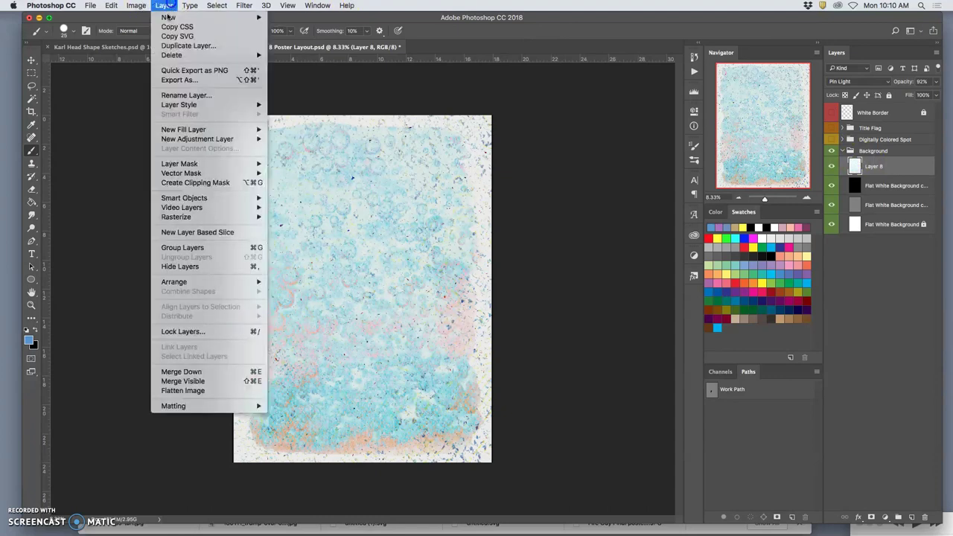
{"action": "left_click", "coordinate": [179, 380]}
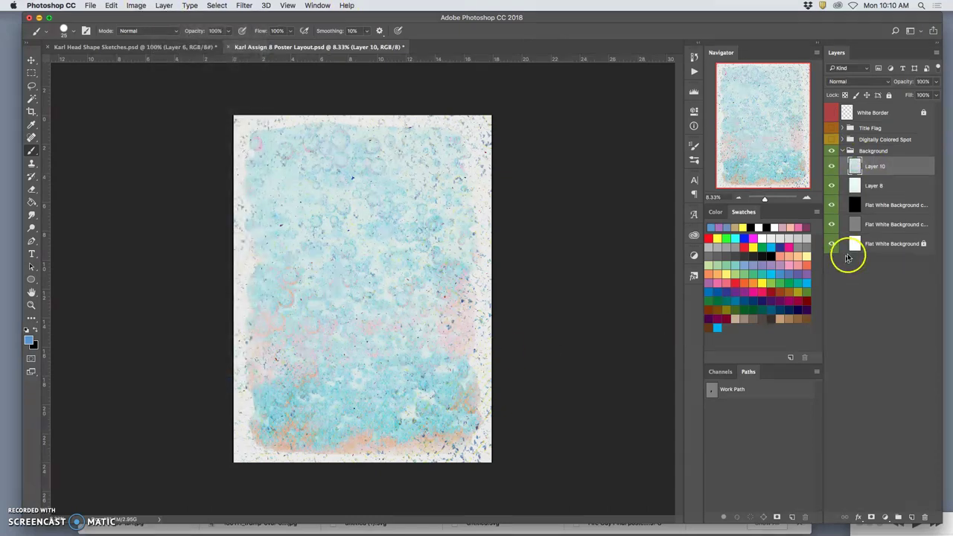
{"action": "left_click", "coordinate": [831, 168]}
{"action": "left_click", "coordinate": [830, 168]}
{"action": "left_click", "coordinate": [831, 168]}
{"action": "left_click", "coordinate": [831, 168]}
{"action": "left_click", "coordinate": [830, 169]}
{"action": "left_click", "coordinate": [831, 168]}
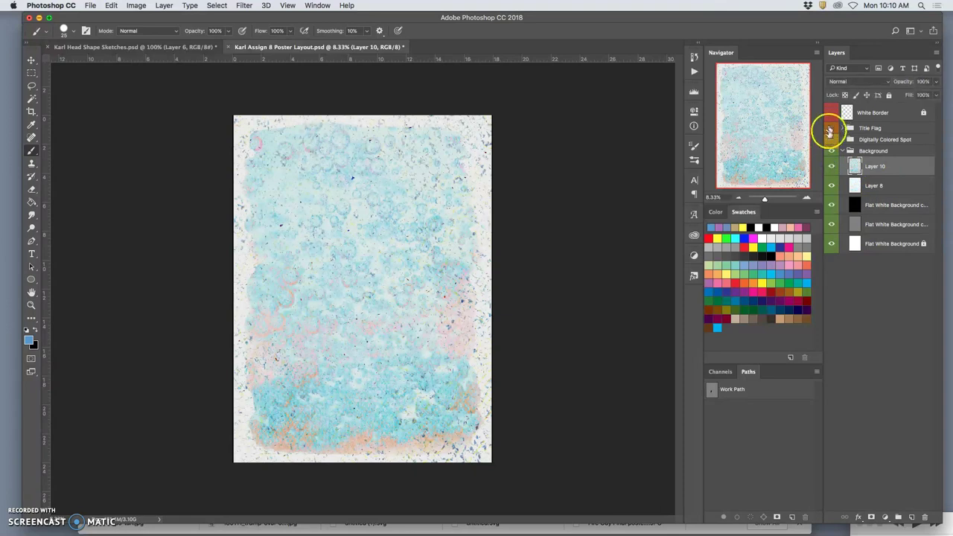
{"action": "left_click_drag", "start_coordinate": [831, 112], "coordinate": [832, 141]}
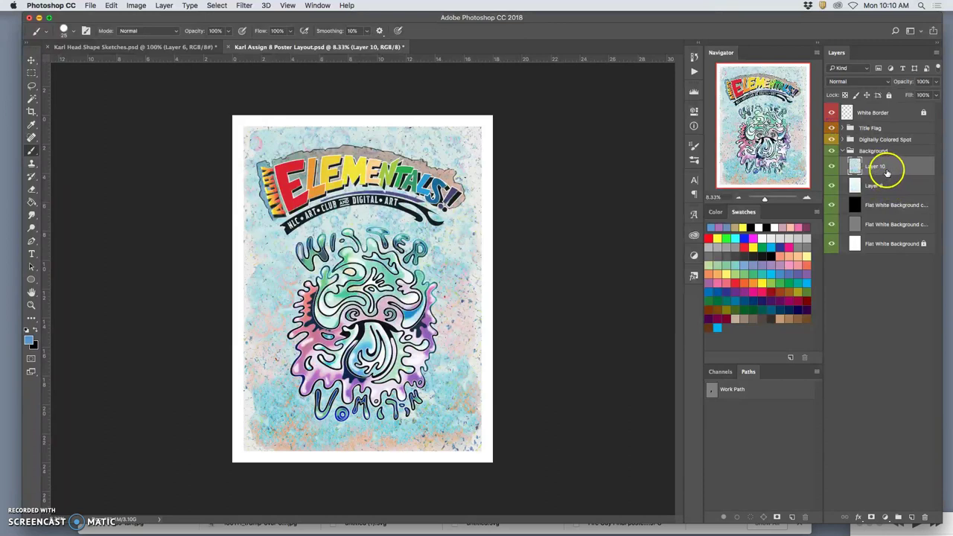
{"action": "left_click", "coordinate": [855, 167]}
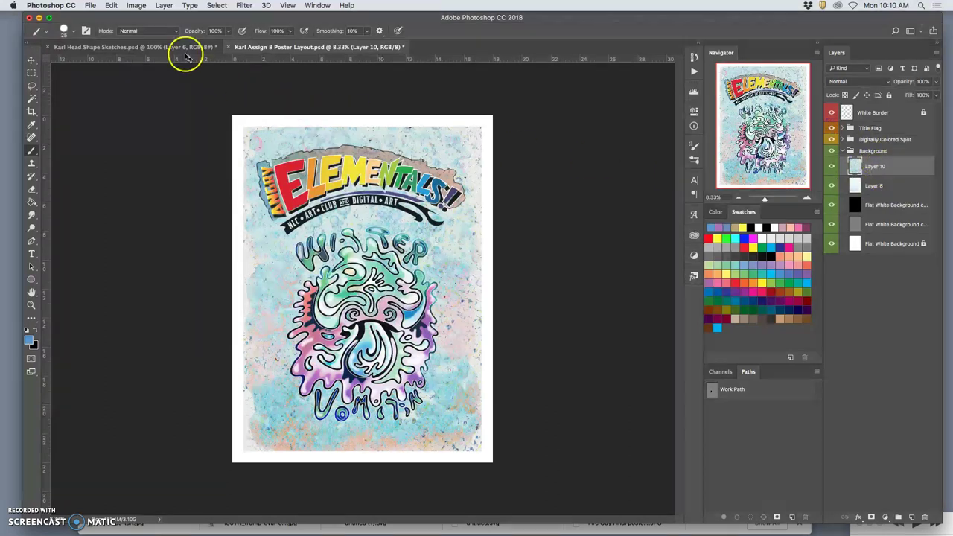
- Apply Levels to Layer 10 with input levels 0/0.48/193 and output white at 246
{"action": "left_click", "coordinate": [137, 6]}
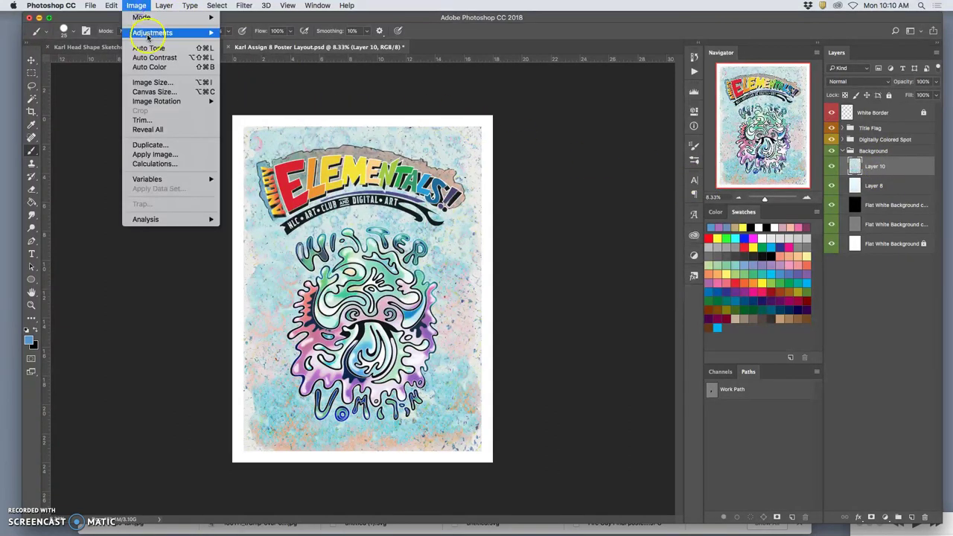
{"action": "mouse_move", "coordinate": [153, 33]}
{"action": "left_click", "coordinate": [251, 47]}
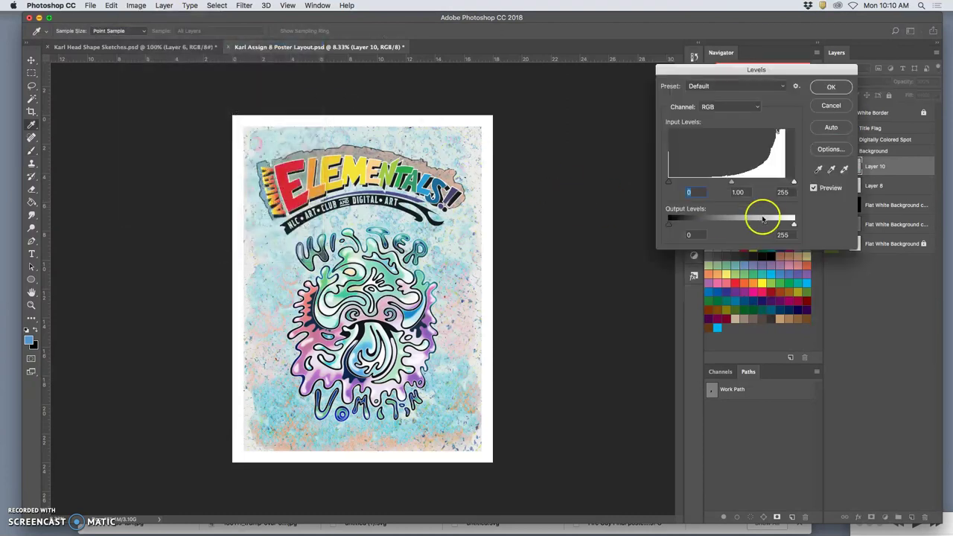
{"action": "left_click_drag", "start_coordinate": [734, 184], "coordinate": [763, 180]}
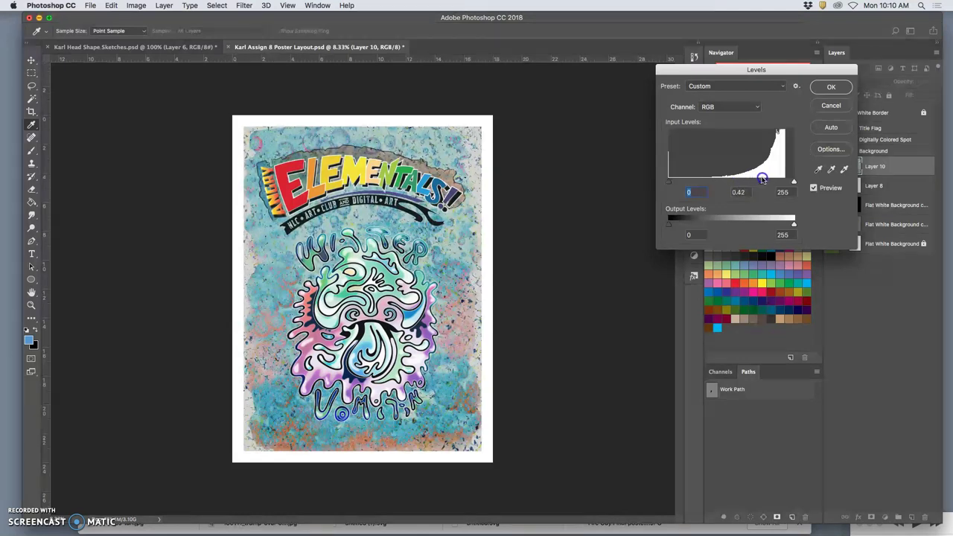
{"action": "mouse_move", "coordinate": [794, 224]}
{"action": "left_mouse_down"}
{"action": "mouse_move", "coordinate": [747, 223]}
{"action": "mouse_move", "coordinate": [784, 220]}
{"action": "left_mouse_up"}
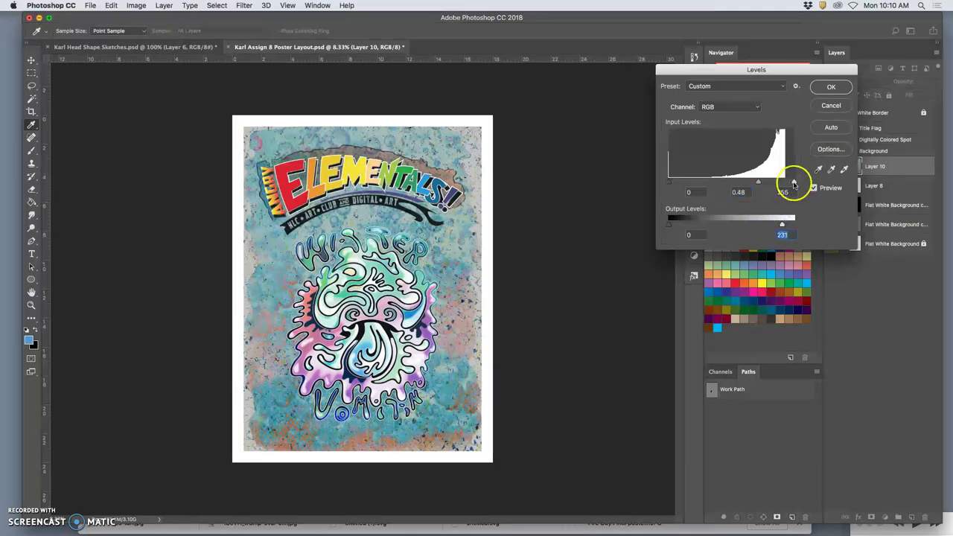
{"action": "left_click_drag", "start_coordinate": [794, 182], "coordinate": [716, 184]}
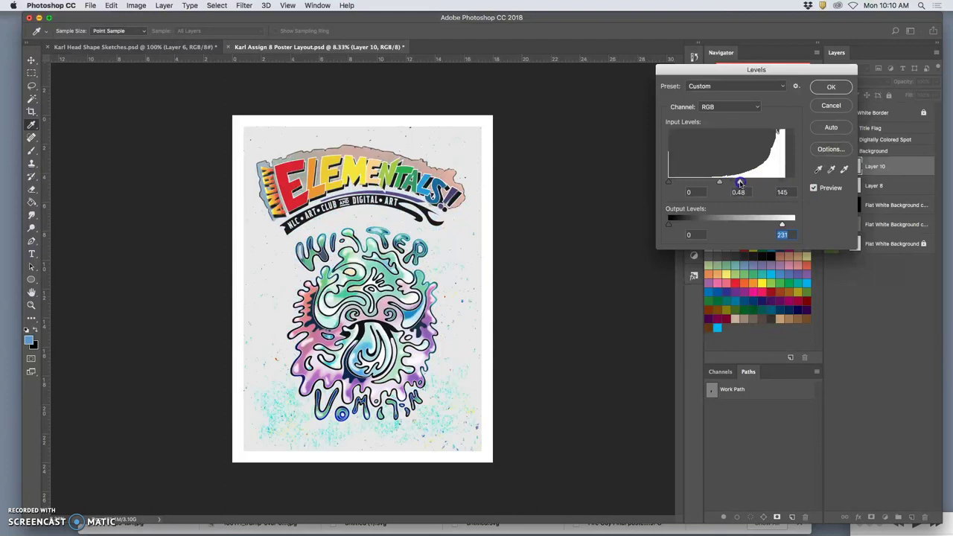
{"action": "left_click_drag", "start_coordinate": [744, 183], "coordinate": [748, 181]}
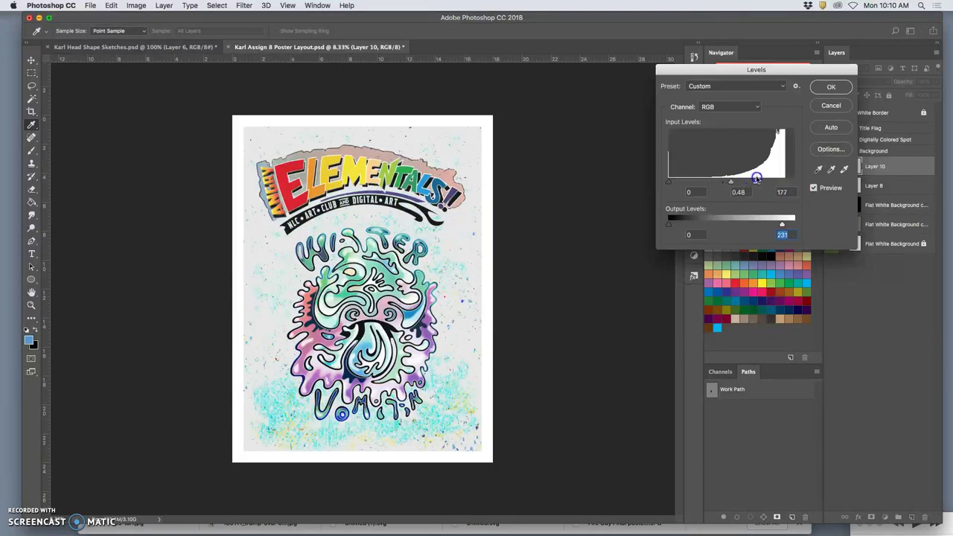
{"action": "left_click_drag", "start_coordinate": [757, 177], "coordinate": [756, 178]}
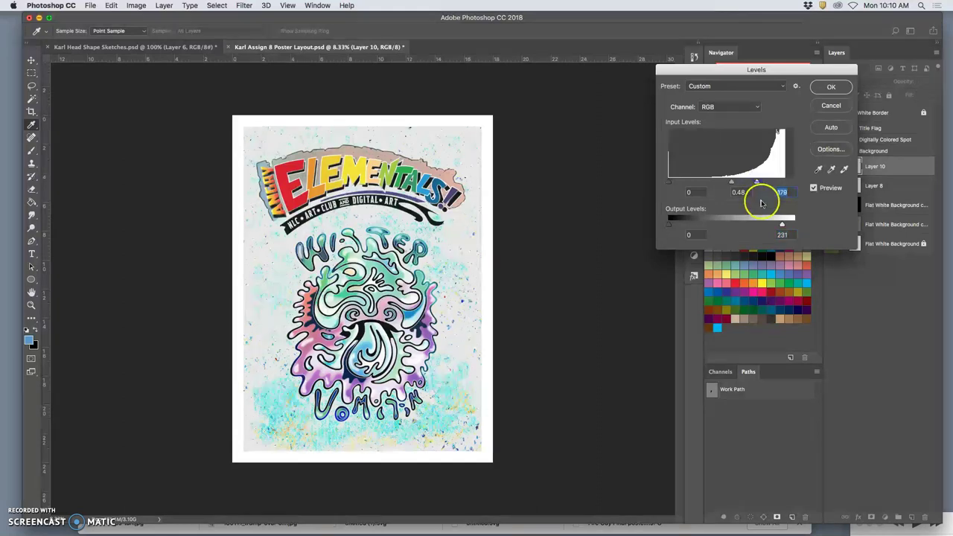
{"action": "left_click_drag", "start_coordinate": [782, 224], "coordinate": [787, 222]}
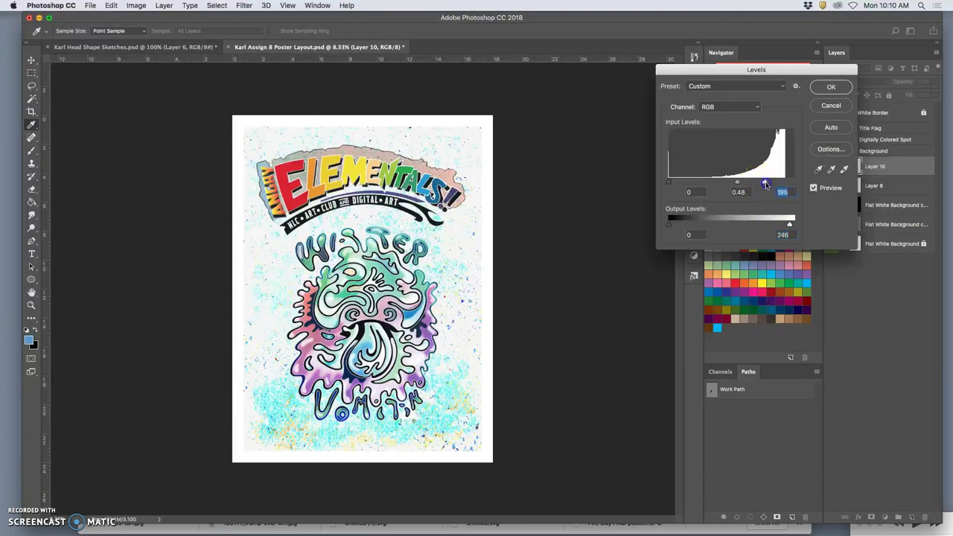
{"action": "left_click_drag", "start_coordinate": [765, 184], "coordinate": [761, 184]}
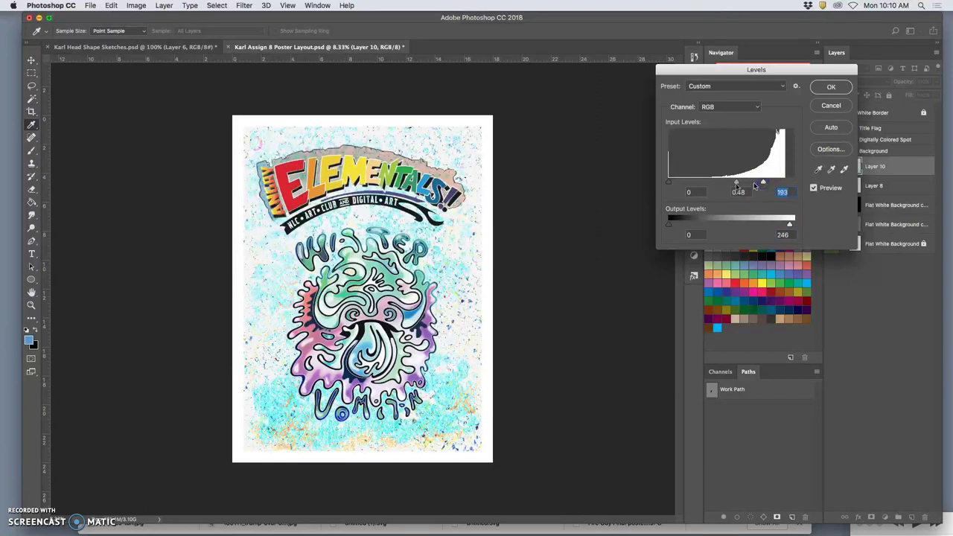
{"action": "left_click", "coordinate": [828, 88]}
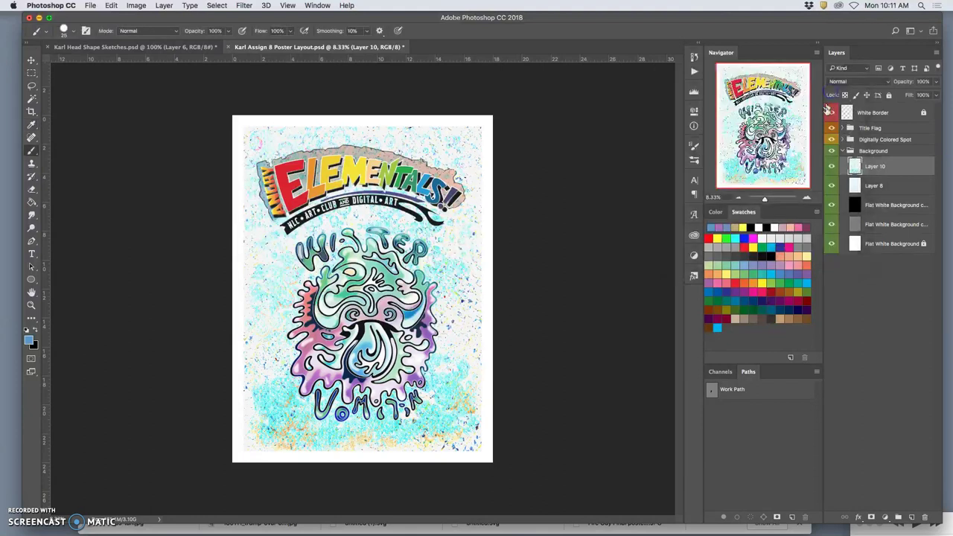
- Toggle Layer 10's visibility several times to compare the backdrop before and after
{"action": "left_click", "coordinate": [832, 167]}
{"action": "left_click", "coordinate": [832, 167]}
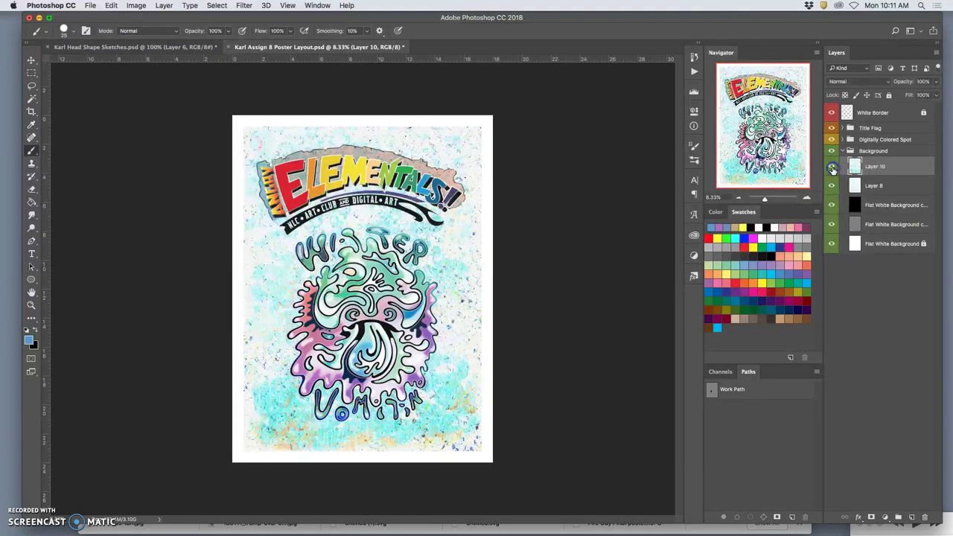
{"action": "left_click", "coordinate": [832, 167]}
{"action": "left_click", "coordinate": [832, 166]}
{"action": "left_click", "coordinate": [832, 166]}
{"action": "left_click", "coordinate": [832, 167]}
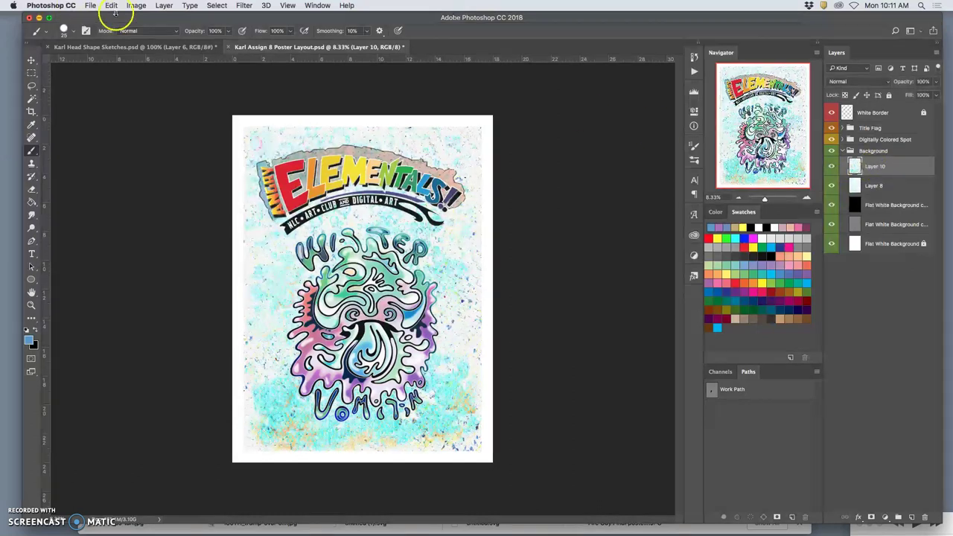
- Color-balance Layer 10: midtones toward yellow, highlights toward blue, shadows +8, +16, +16
{"action": "left_click", "coordinate": [136, 6]}
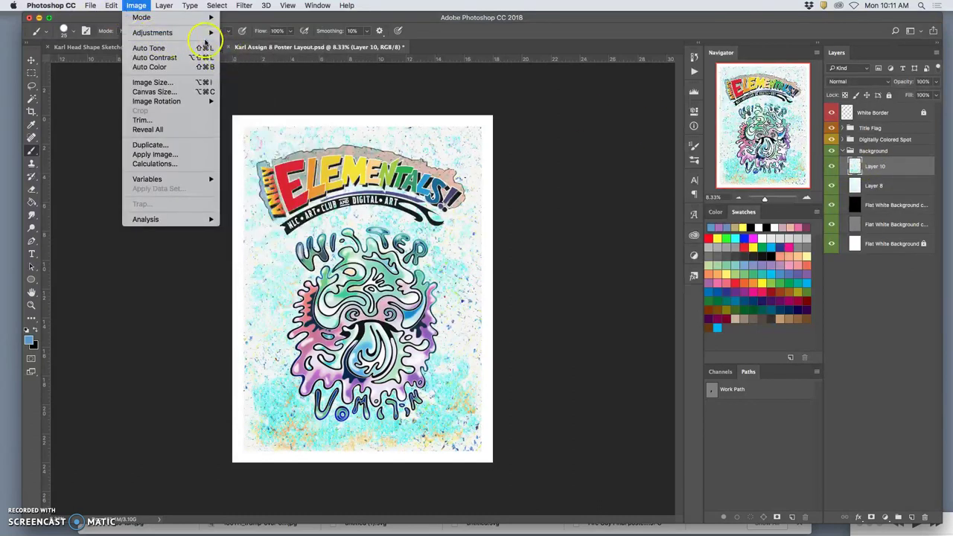
{"action": "mouse_move", "coordinate": [201, 32]}
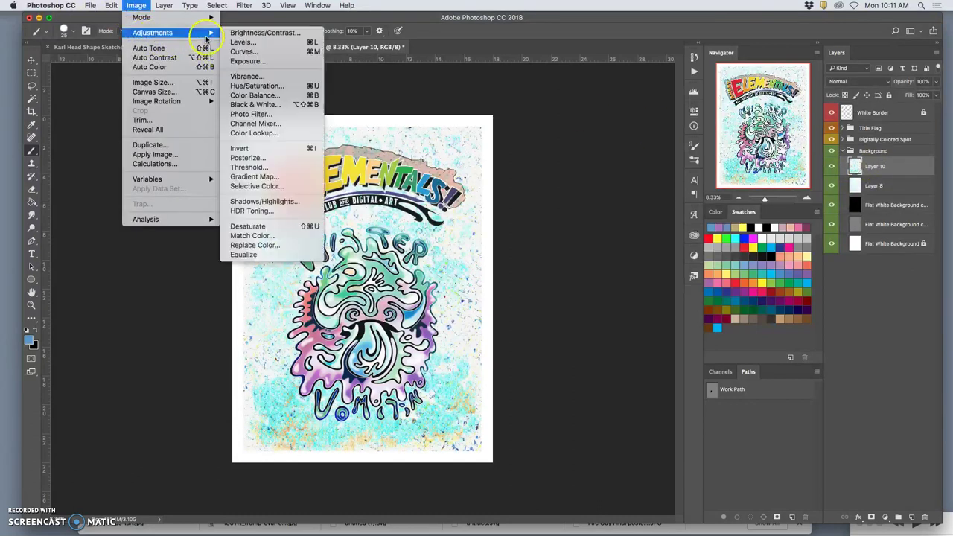
{"action": "left_click", "coordinate": [260, 94]}
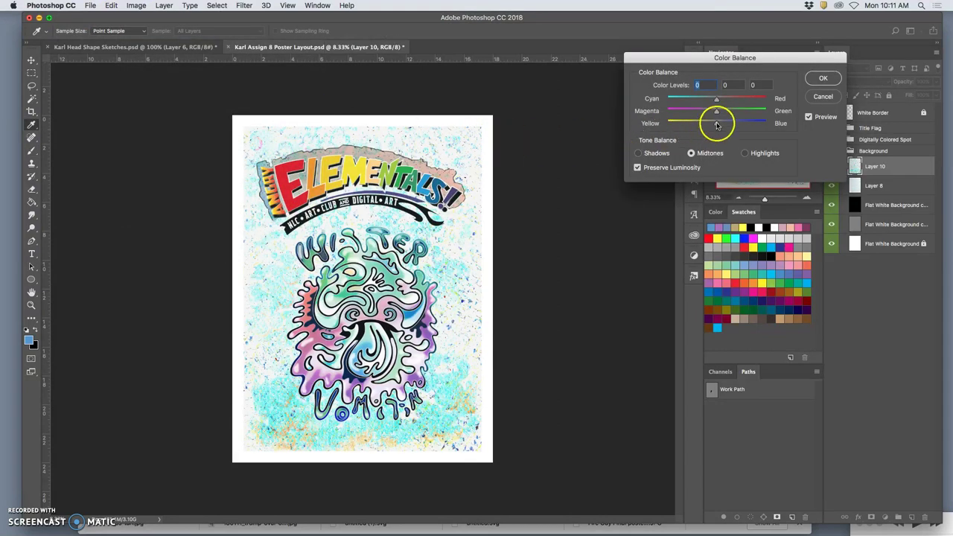
{"action": "mouse_move", "coordinate": [717, 125]}
{"action": "left_mouse_down"}
{"action": "mouse_move", "coordinate": [705, 124]}
{"action": "mouse_move", "coordinate": [734, 99]}
{"action": "mouse_move", "coordinate": [704, 111]}
{"action": "mouse_move", "coordinate": [727, 125]}
{"action": "left_mouse_up"}
{"action": "left_click", "coordinate": [745, 153]}
{"action": "left_click", "coordinate": [639, 153]}
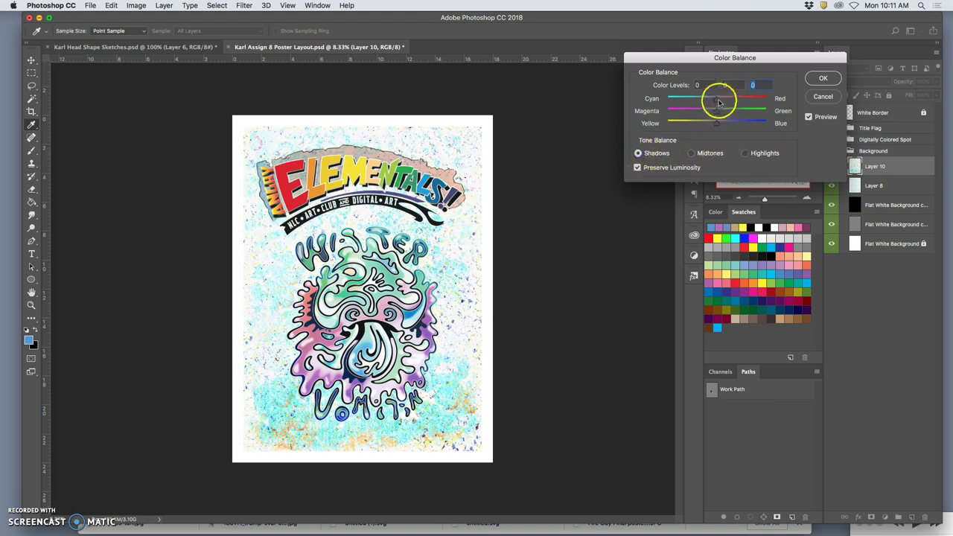
{"action": "left_click_drag", "start_coordinate": [719, 102], "coordinate": [729, 102]}
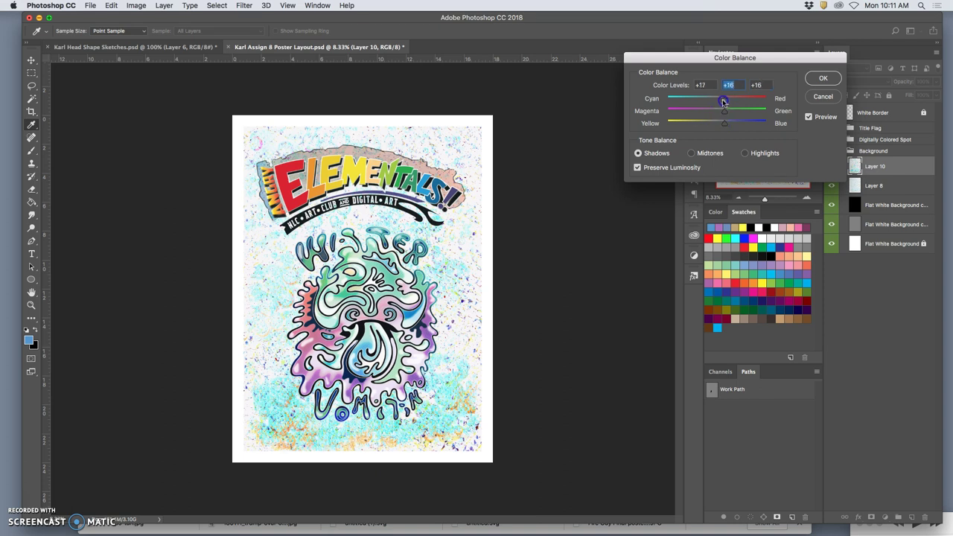
{"action": "left_click", "coordinate": [824, 78]}
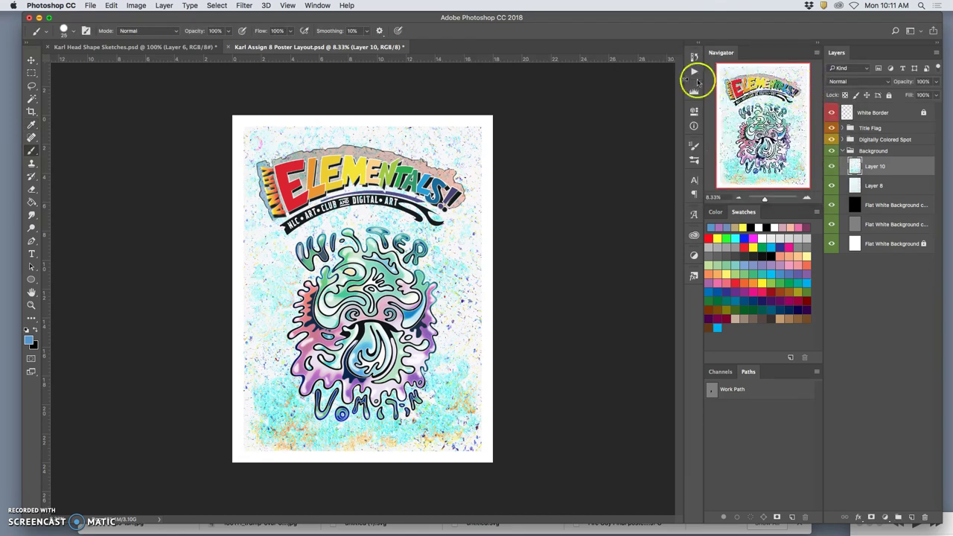
{"action": "key", "text": "super+equal"}
{"action": "key", "text": "super+equal"}
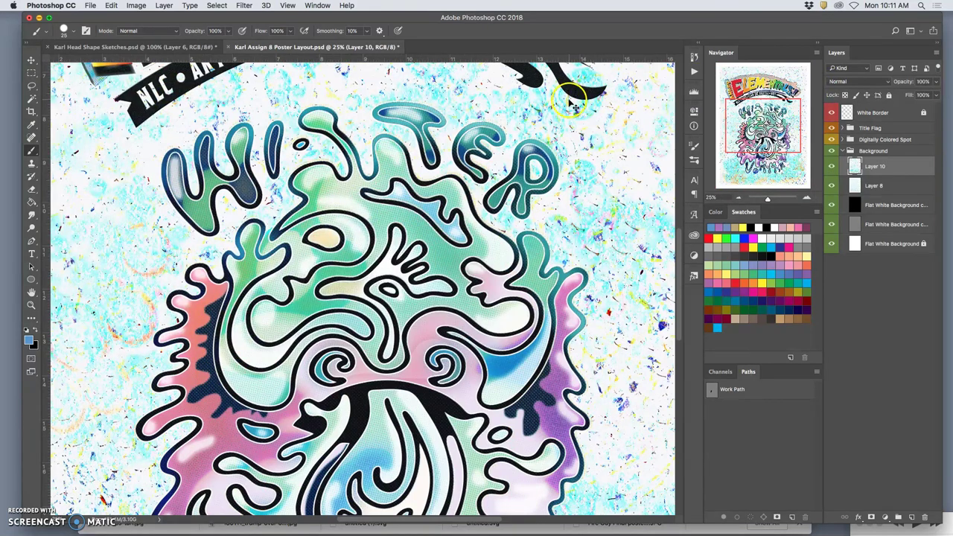
- Open Hue/Saturation for Layer 10 and set hue to -2 and saturation to -54
{"action": "key", "text": "super+minus"}
{"action": "key", "text": "super+minus"}
{"action": "key", "text": "super+minus"}
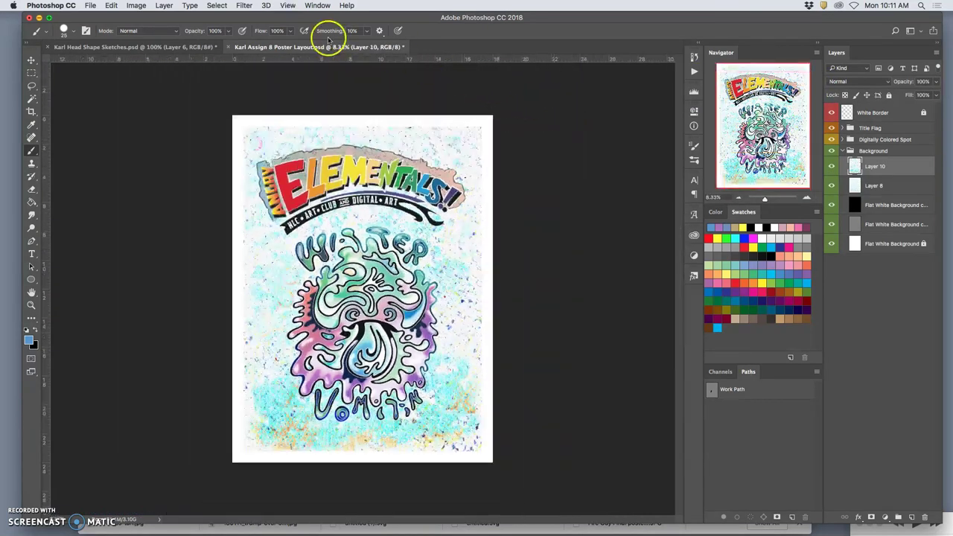
{"action": "left_click", "coordinate": [137, 6]}
{"action": "mouse_move", "coordinate": [156, 33]}
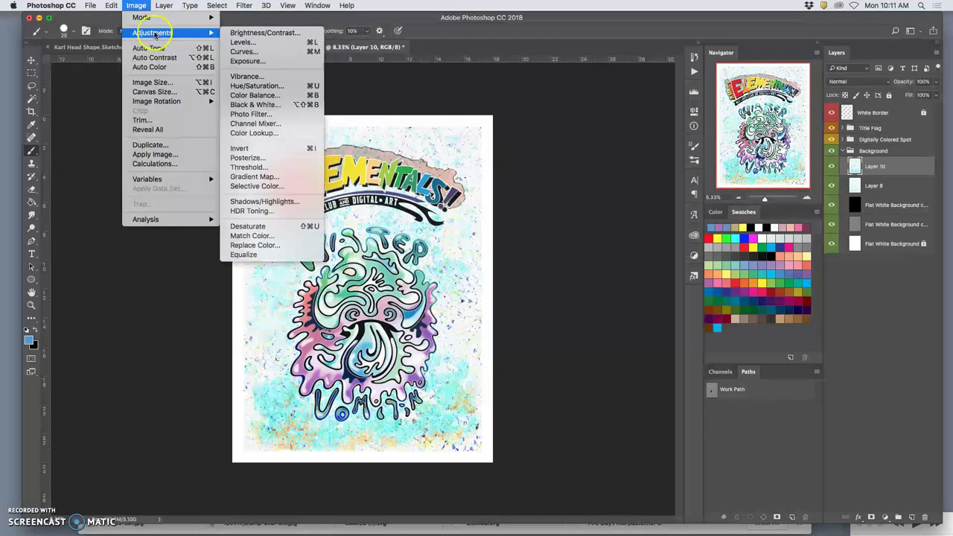
{"action": "left_click", "coordinate": [253, 86]}
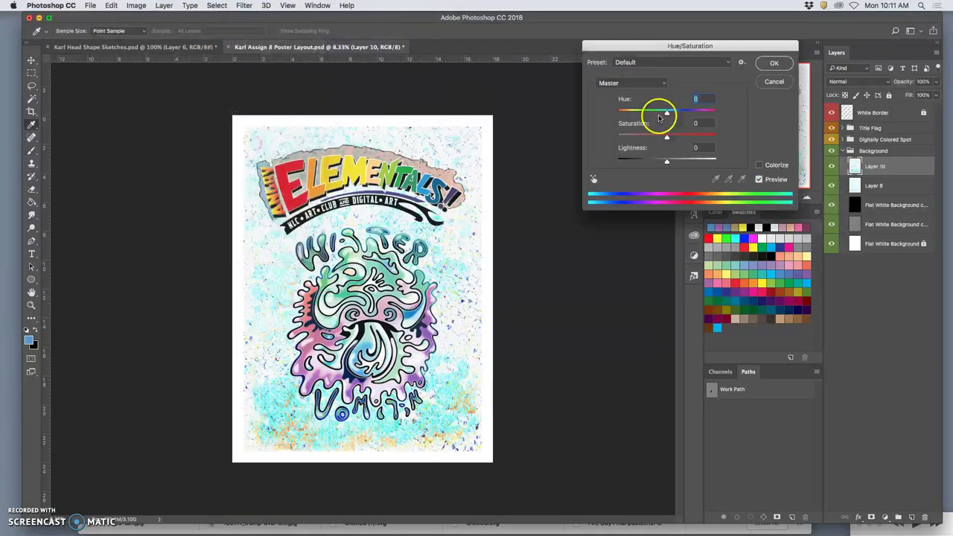
{"action": "mouse_move", "coordinate": [667, 113]}
{"action": "left_mouse_down"}
{"action": "mouse_move", "coordinate": [726, 116]}
{"action": "mouse_move", "coordinate": [626, 112]}
{"action": "mouse_move", "coordinate": [700, 109]}
{"action": "mouse_move", "coordinate": [641, 109]}
{"action": "mouse_move", "coordinate": [653, 108]}
{"action": "left_mouse_up"}
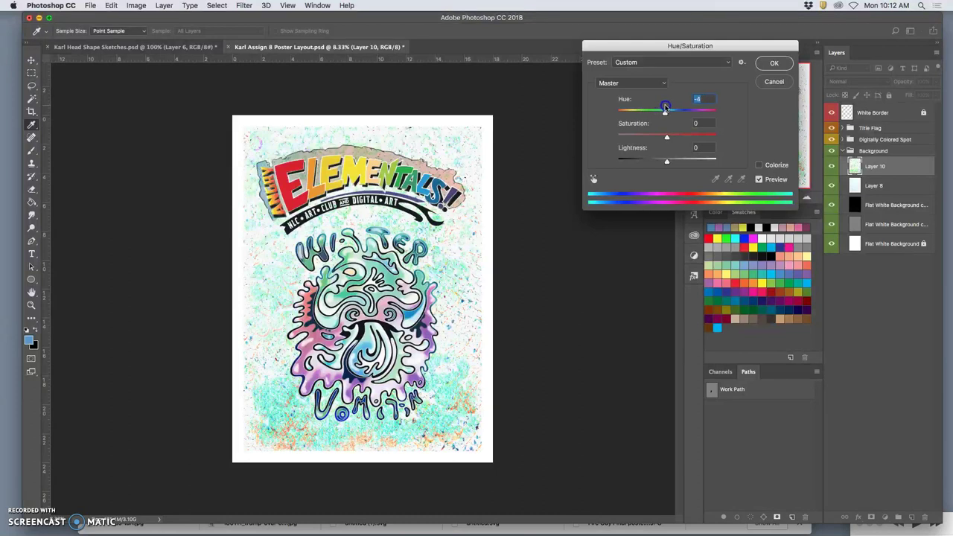
{"action": "left_click_drag", "start_coordinate": [667, 106], "coordinate": [665, 106]}
{"action": "left_click_drag", "start_coordinate": [667, 139], "coordinate": [646, 138]}
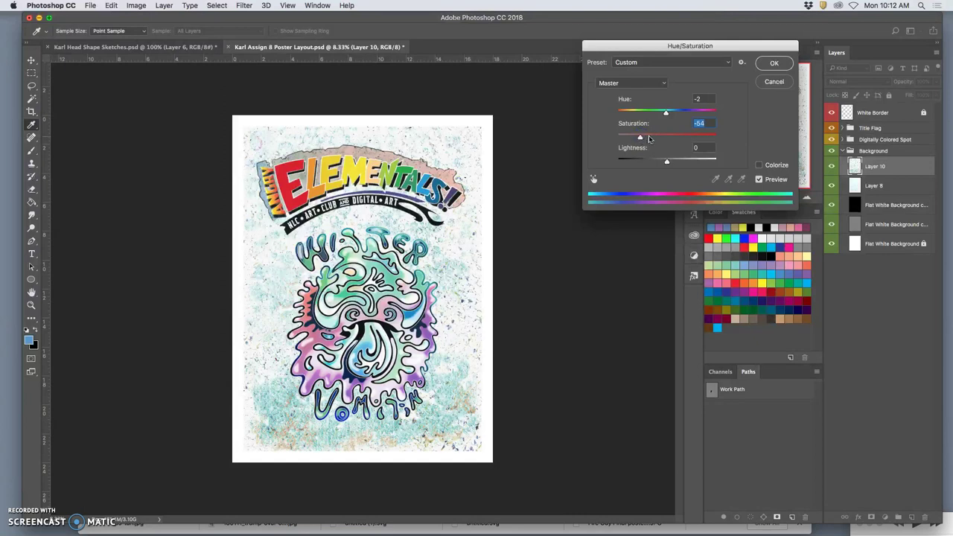
- Inspect the muted backdrop up close, then raise lightness to +1
{"action": "left_click", "coordinate": [420, 269]}
{"action": "key", "text": "super+equal"}
{"action": "key", "text": "super+equal"}
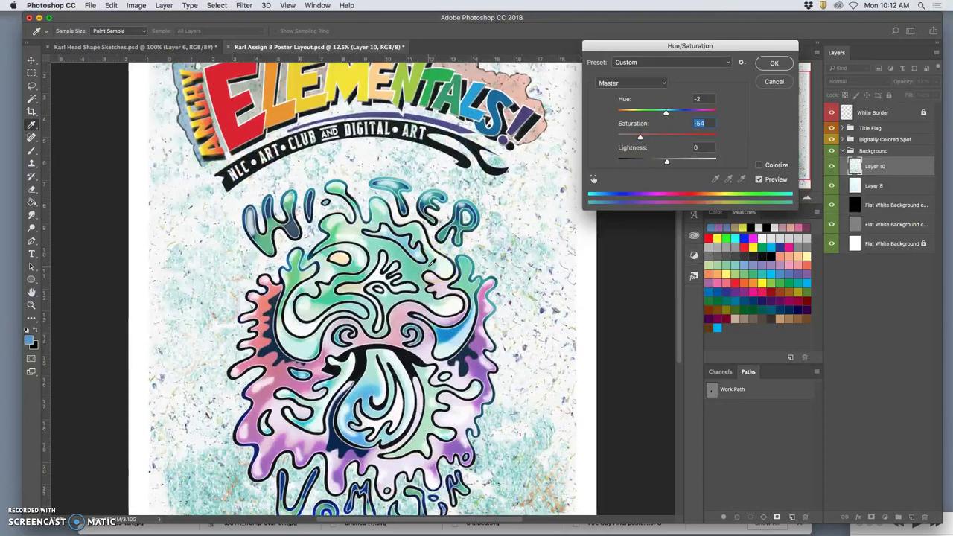
{"action": "scroll", "coordinate": [350, 246], "scroll_direction": "down", "scroll_amount": 5}
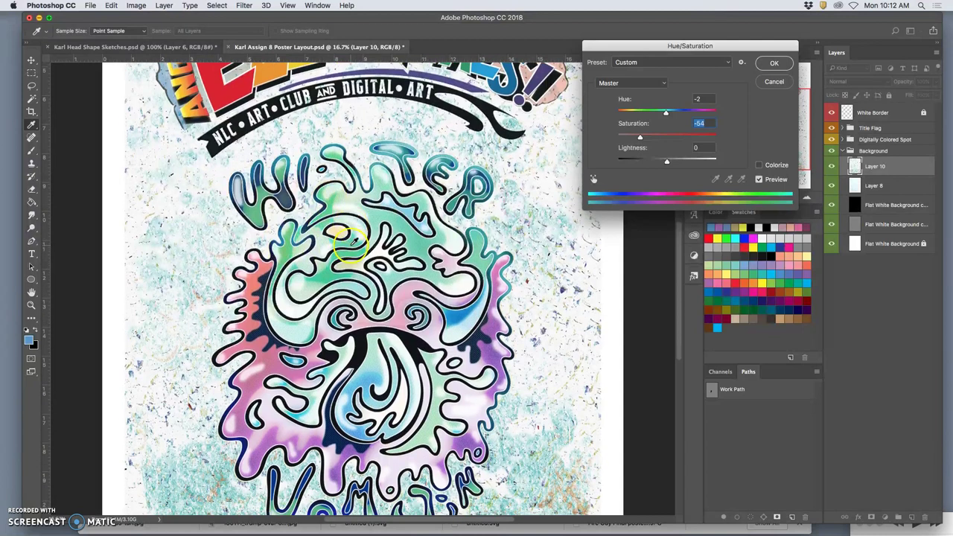
{"action": "scroll", "coordinate": [508, 344], "scroll_direction": "right", "scroll_amount": 2}
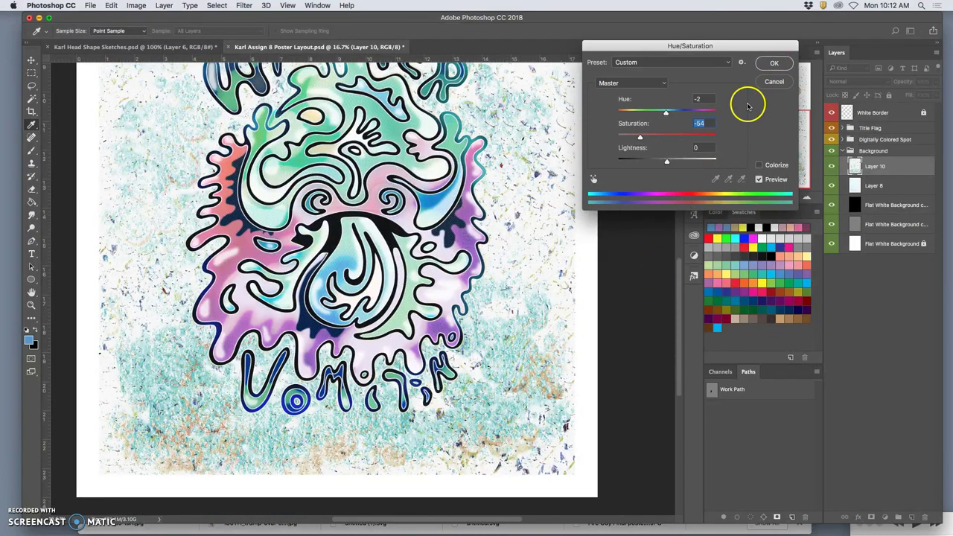
{"action": "key", "text": "super+minus"}
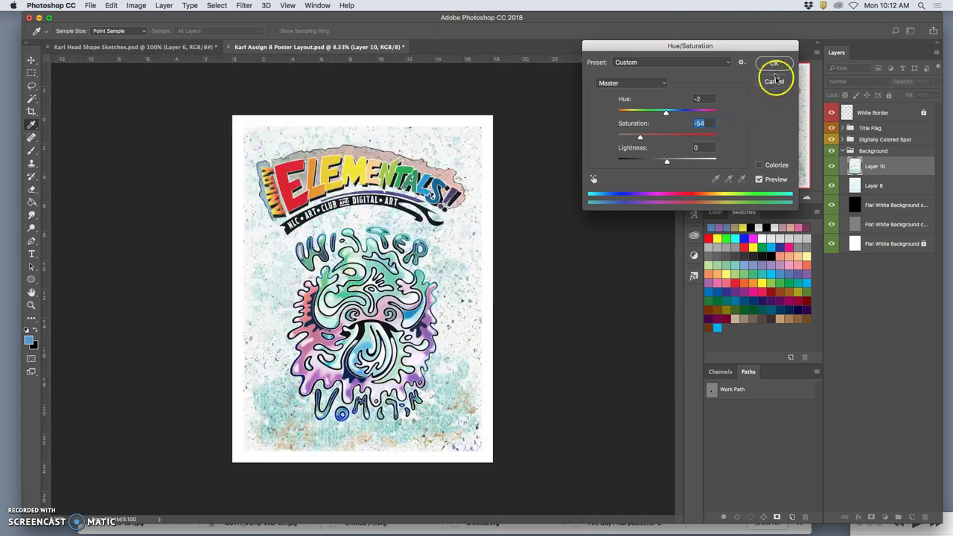
{"action": "mouse_move", "coordinate": [667, 163]}
{"action": "left_mouse_down"}
{"action": "mouse_move", "coordinate": [649, 164]}
{"action": "mouse_move", "coordinate": [686, 163]}
{"action": "mouse_move", "coordinate": [674, 164]}
{"action": "left_mouse_up"}
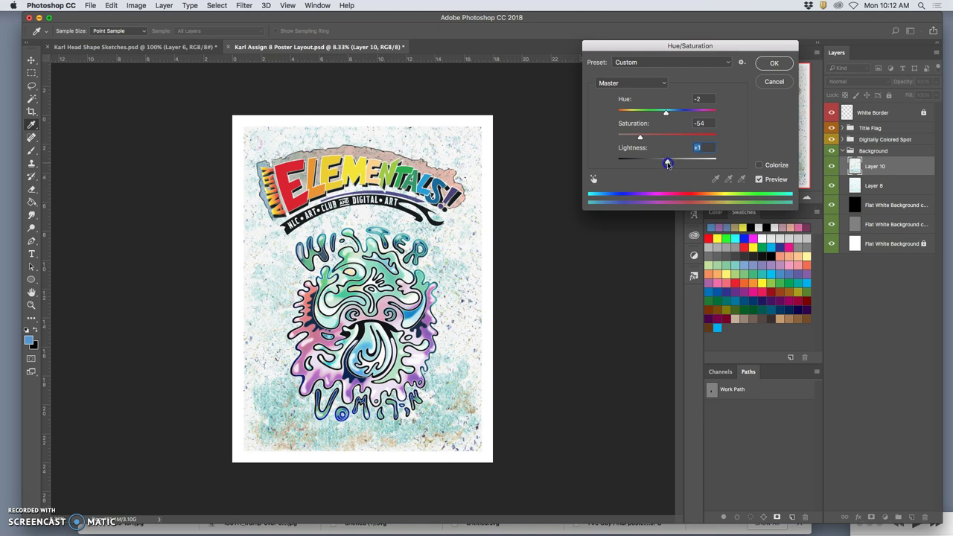
{"action": "left_click", "coordinate": [776, 63]}
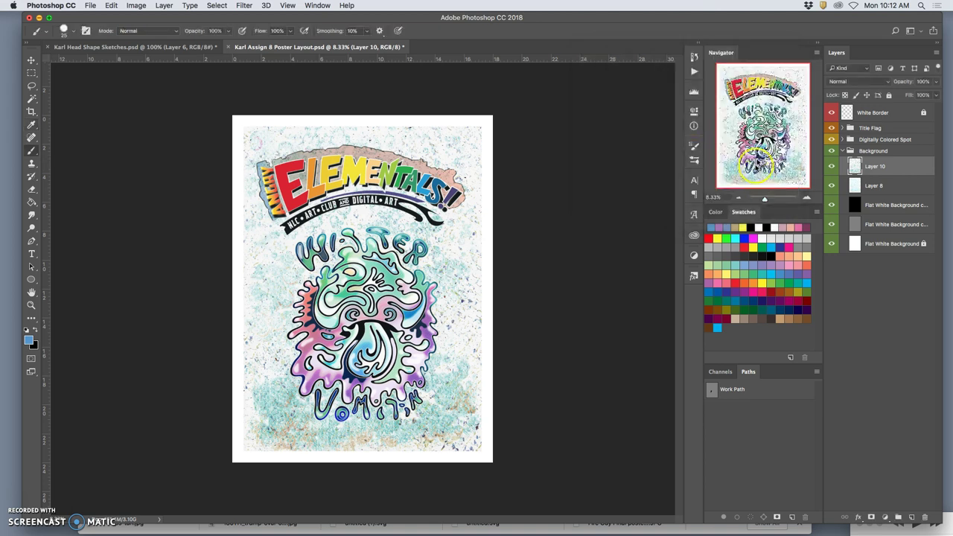
{"action": "left_click", "coordinate": [832, 169]}
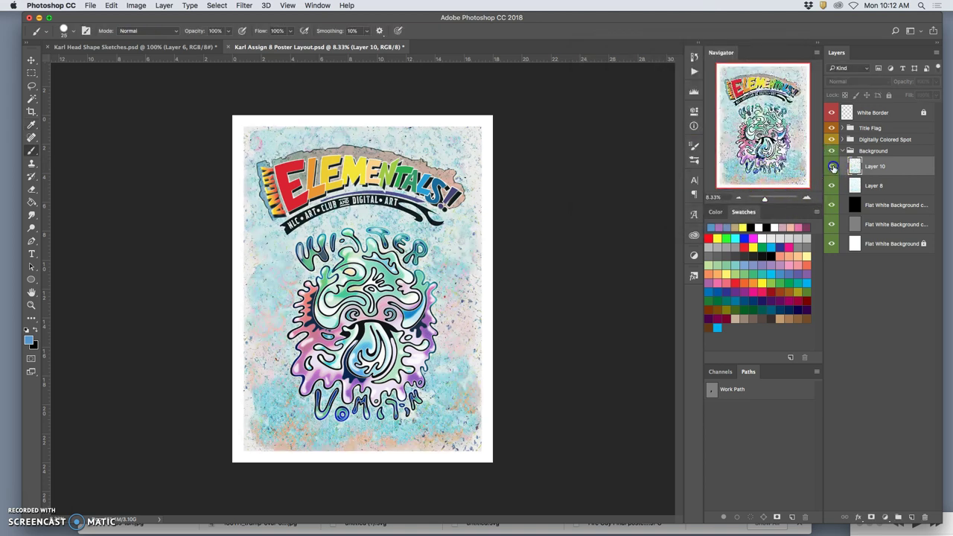
{"action": "left_click", "coordinate": [832, 169]}
{"action": "left_click", "coordinate": [833, 168]}
{"action": "left_click", "coordinate": [833, 169]}
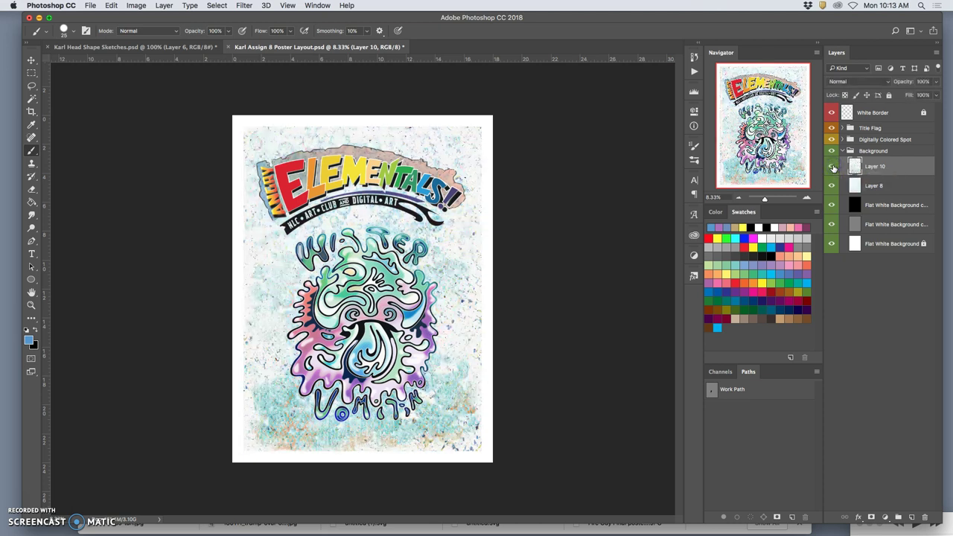
{"action": "left_click", "coordinate": [833, 168]}
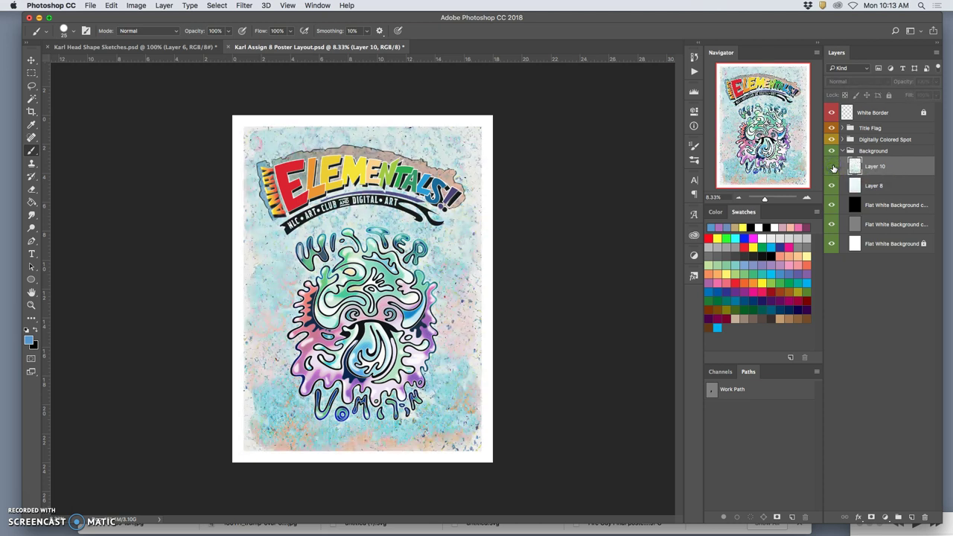
{"action": "left_click", "coordinate": [832, 169]}
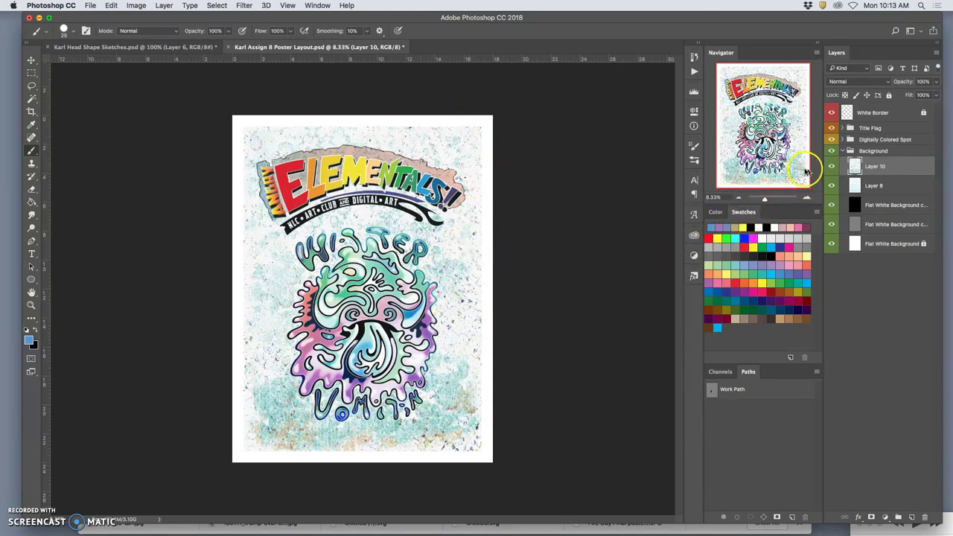
{"action": "left_click", "coordinate": [832, 168]}
{"action": "left_click", "coordinate": [831, 167]}
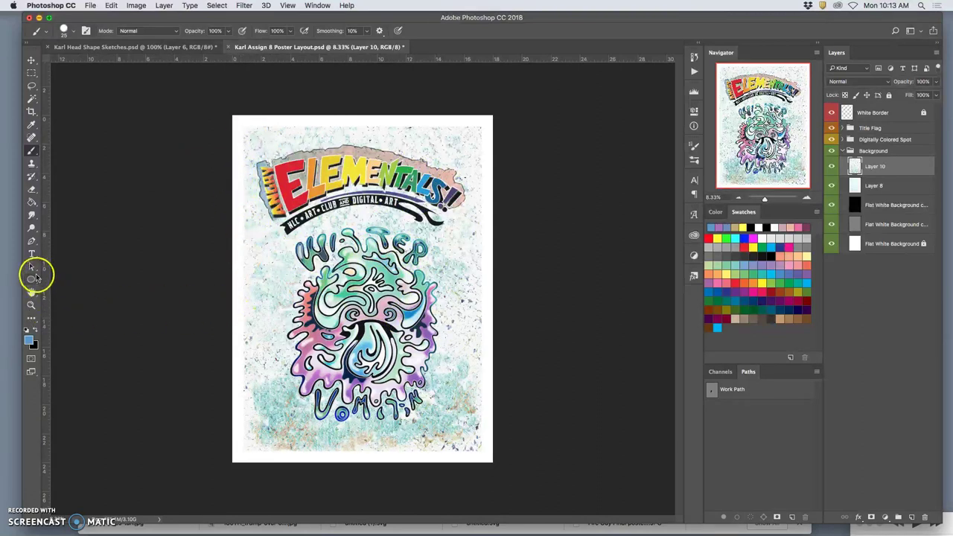
- Choose the Dodge Tool and enlarge its brush to the maximum, 1040 pixels
{"action": "left_click", "coordinate": [31, 216]}
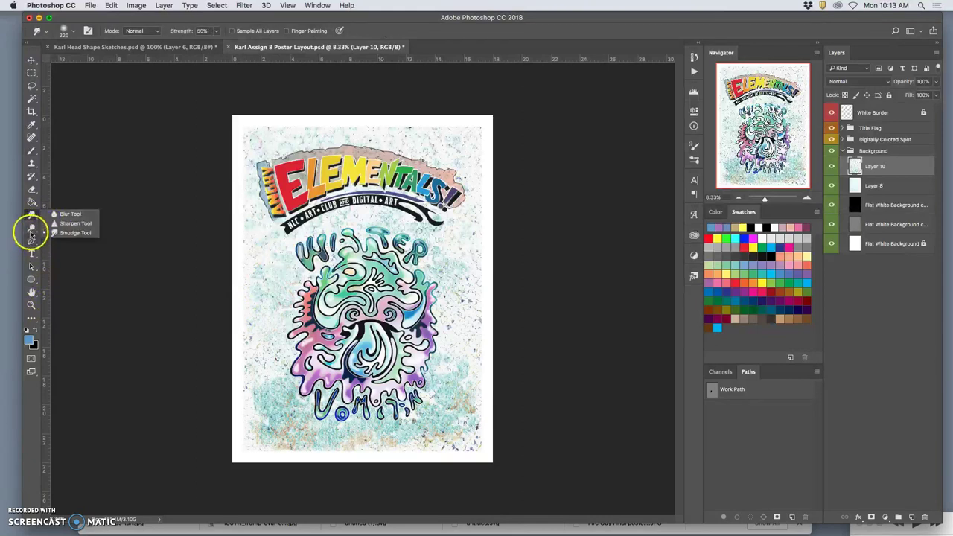
{"action": "left_click_drag", "start_coordinate": [31, 228], "coordinate": [70, 222]}
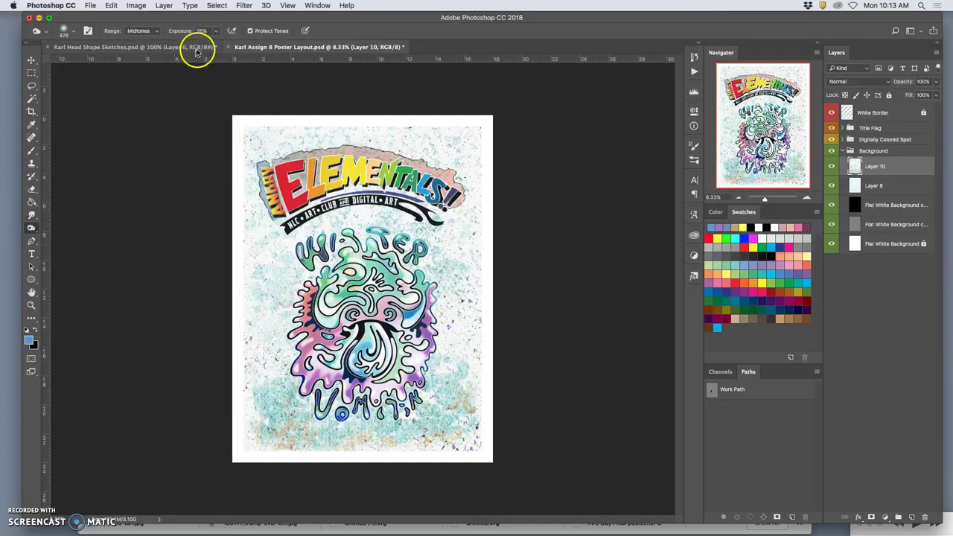
{"action": "left_click", "coordinate": [71, 32]}
{"action": "left_click_drag", "start_coordinate": [116, 63], "coordinate": [135, 63]}
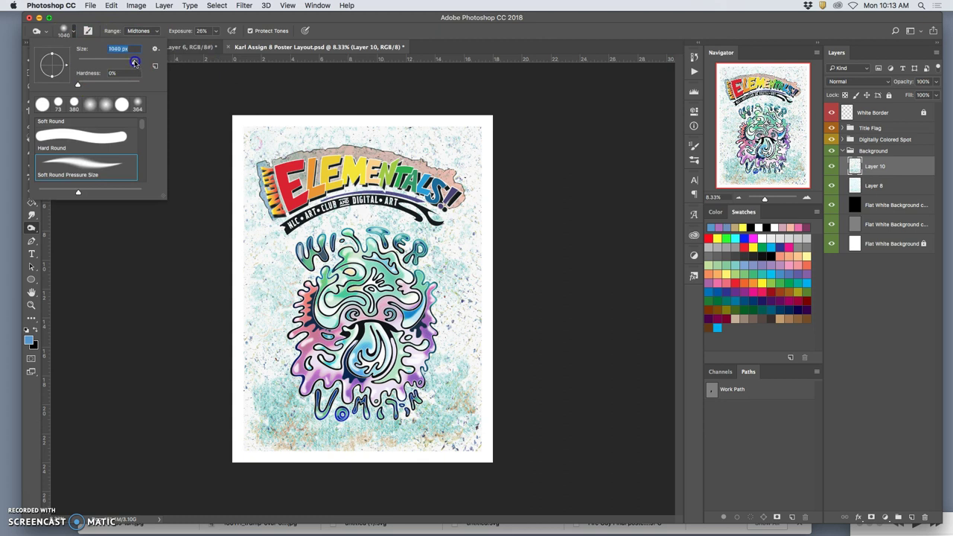
{"action": "left_click", "coordinate": [227, 127]}
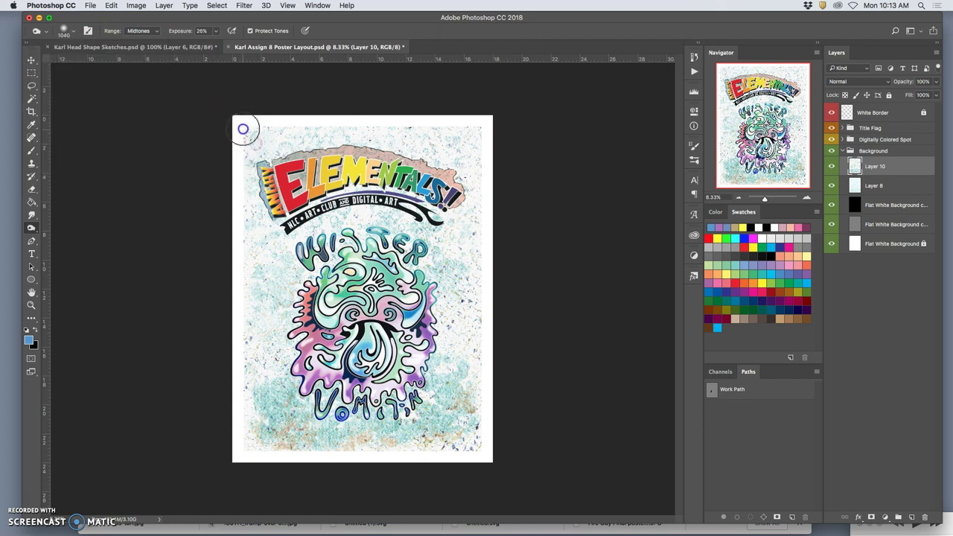
- Dodge the poster's top and left edges with Range set to Highlights, then undo to compare
{"action": "mouse_move", "coordinate": [238, 225]}
{"action": "left_mouse_down"}
{"action": "mouse_move", "coordinate": [249, 251]}
{"action": "mouse_move", "coordinate": [249, 331]}
{"action": "left_mouse_up"}
{"action": "left_click", "coordinate": [149, 31]}
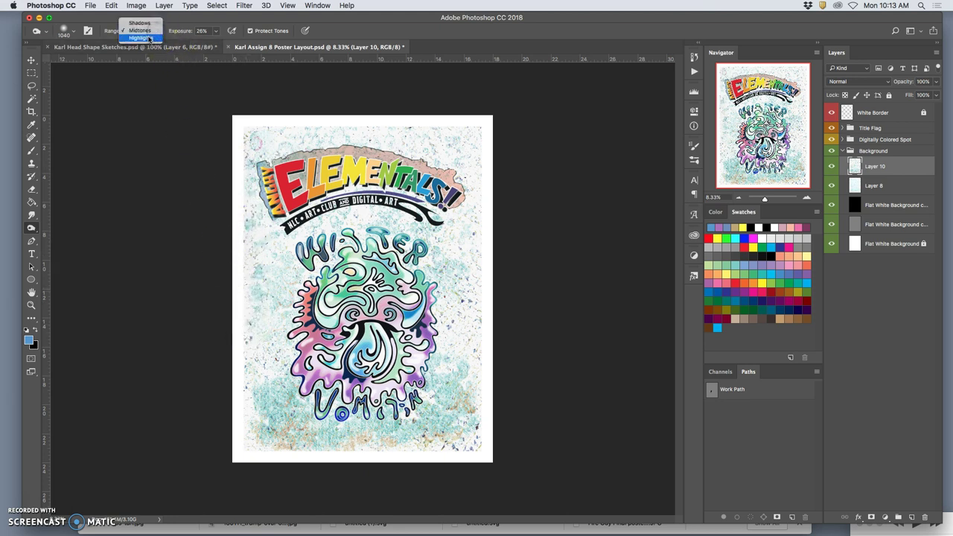
{"action": "left_click", "coordinate": [142, 33]}
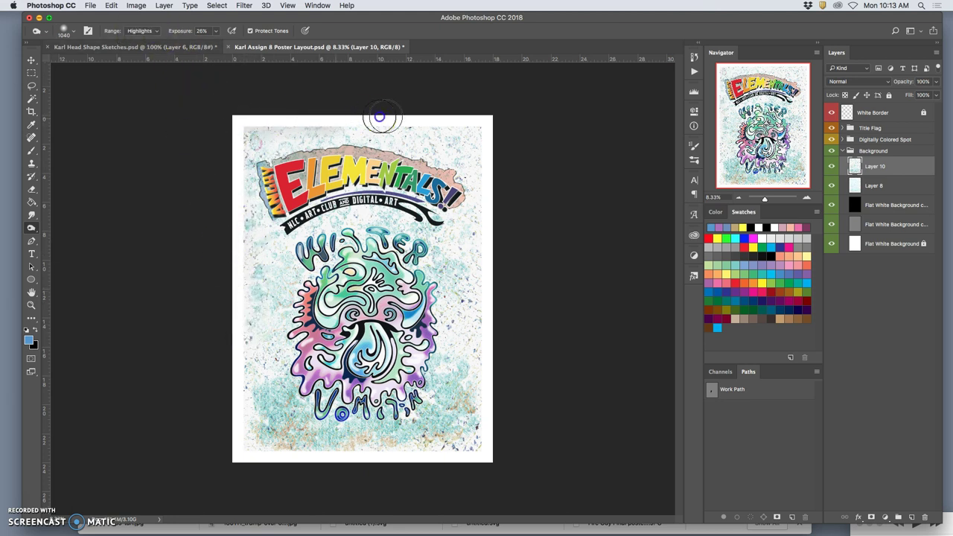
{"action": "mouse_move", "coordinate": [482, 122]}
{"action": "left_mouse_down"}
{"action": "mouse_move", "coordinate": [345, 117]}
{"action": "mouse_move", "coordinate": [242, 139]}
{"action": "mouse_move", "coordinate": [221, 154]}
{"action": "left_mouse_up"}
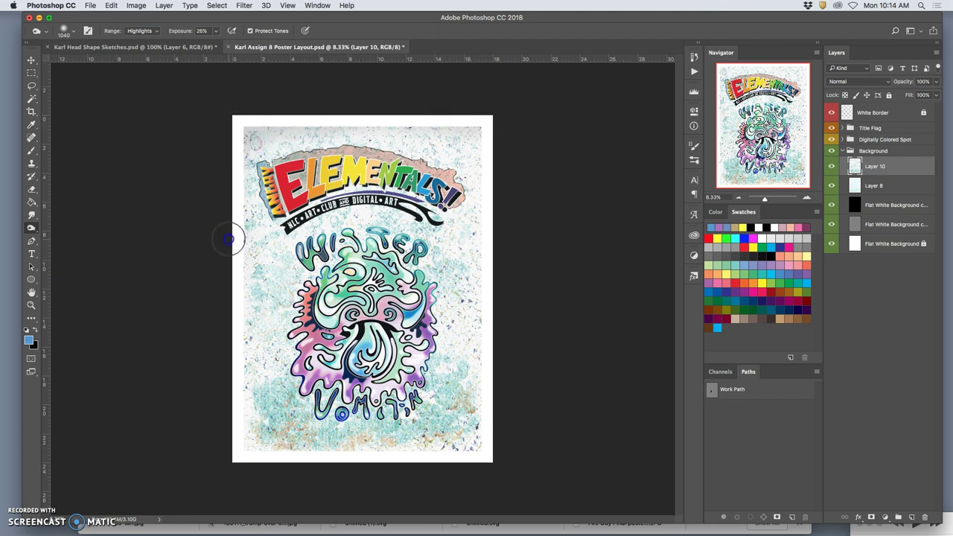
{"action": "mouse_move", "coordinate": [228, 238]}
{"action": "left_mouse_down"}
{"action": "mouse_move", "coordinate": [239, 150]}
{"action": "mouse_move", "coordinate": [233, 233]}
{"action": "mouse_move", "coordinate": [250, 446]}
{"action": "mouse_move", "coordinate": [234, 343]}
{"action": "mouse_move", "coordinate": [272, 464]}
{"action": "mouse_move", "coordinate": [301, 480]}
{"action": "mouse_move", "coordinate": [269, 454]}
{"action": "mouse_move", "coordinate": [374, 462]}
{"action": "mouse_move", "coordinate": [312, 460]}
{"action": "mouse_move", "coordinate": [482, 451]}
{"action": "mouse_move", "coordinate": [469, 280]}
{"action": "mouse_move", "coordinate": [479, 325]}
{"action": "mouse_move", "coordinate": [483, 131]}
{"action": "mouse_move", "coordinate": [420, 120]}
{"action": "mouse_move", "coordinate": [335, 128]}
{"action": "mouse_move", "coordinate": [281, 138]}
{"action": "mouse_move", "coordinate": [250, 159]}
{"action": "mouse_move", "coordinate": [236, 262]}
{"action": "mouse_move", "coordinate": [237, 408]}
{"action": "mouse_move", "coordinate": [256, 443]}
{"action": "mouse_move", "coordinate": [339, 463]}
{"action": "mouse_move", "coordinate": [461, 435]}
{"action": "mouse_move", "coordinate": [474, 423]}
{"action": "mouse_move", "coordinate": [478, 158]}
{"action": "mouse_move", "coordinate": [465, 136]}
{"action": "mouse_move", "coordinate": [409, 115]}
{"action": "mouse_move", "coordinate": [240, 142]}
{"action": "left_mouse_up"}
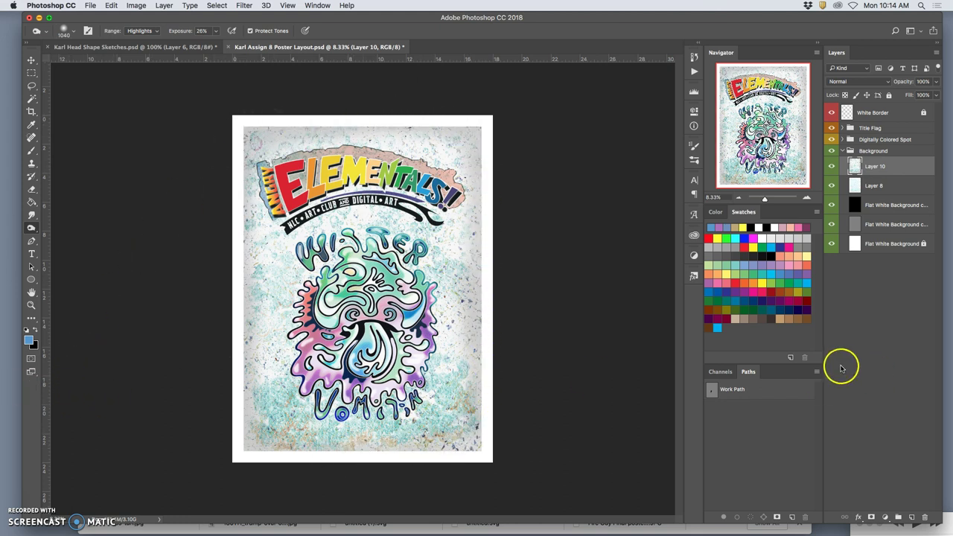
{"action": "key", "text": "super+z"}
{"action": "key", "text": "super+z"}
{"action": "key", "text": "super+z"}
{"action": "key", "text": "super+z"}
{"action": "key", "text": "super+z"}
{"action": "key", "text": "super+z"}
{"action": "key", "text": "super+z"}
{"action": "key", "text": "super+z"}
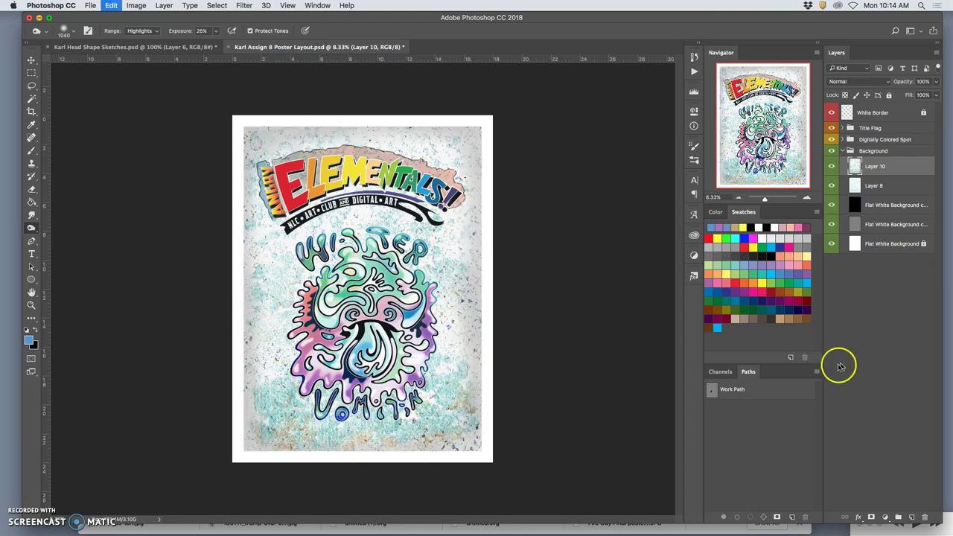
- Choose the Sponge Tool in Saturate mode with a much larger brush
{"action": "left_click_drag", "start_coordinate": [35, 226], "coordinate": [67, 246]}
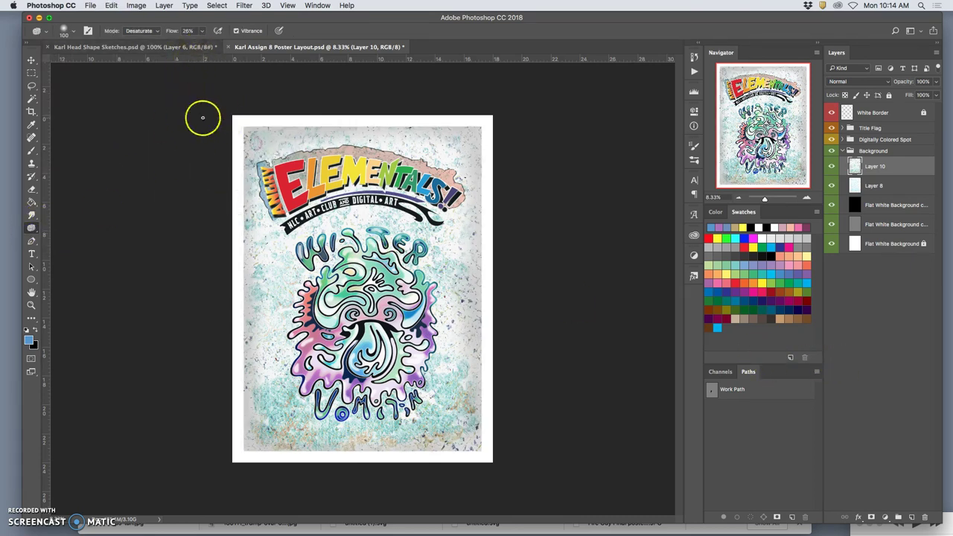
{"action": "left_click", "coordinate": [137, 31]}
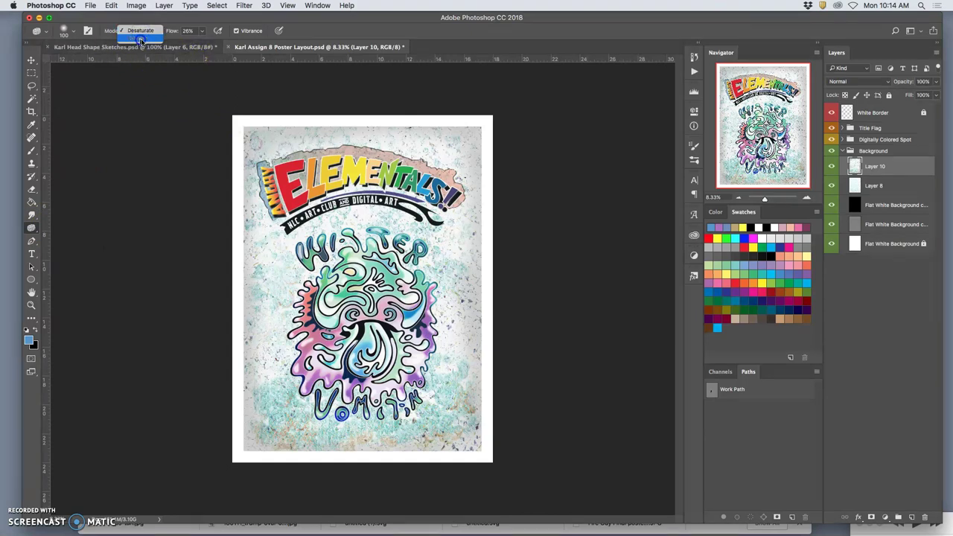
{"action": "left_click", "coordinate": [140, 40]}
{"action": "left_click", "coordinate": [73, 32]}
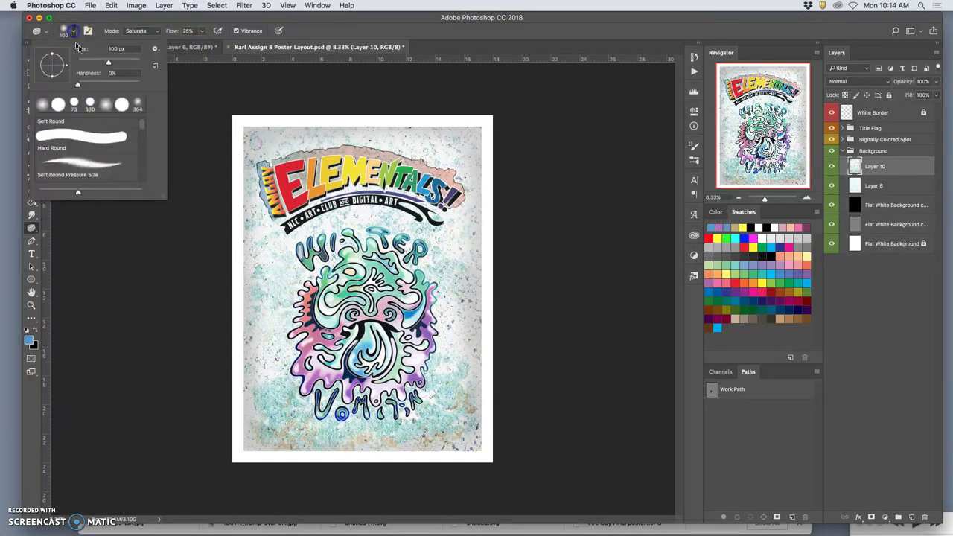
{"action": "left_click_drag", "start_coordinate": [109, 61], "coordinate": [131, 62]}
{"action": "left_click", "coordinate": [266, 123]}
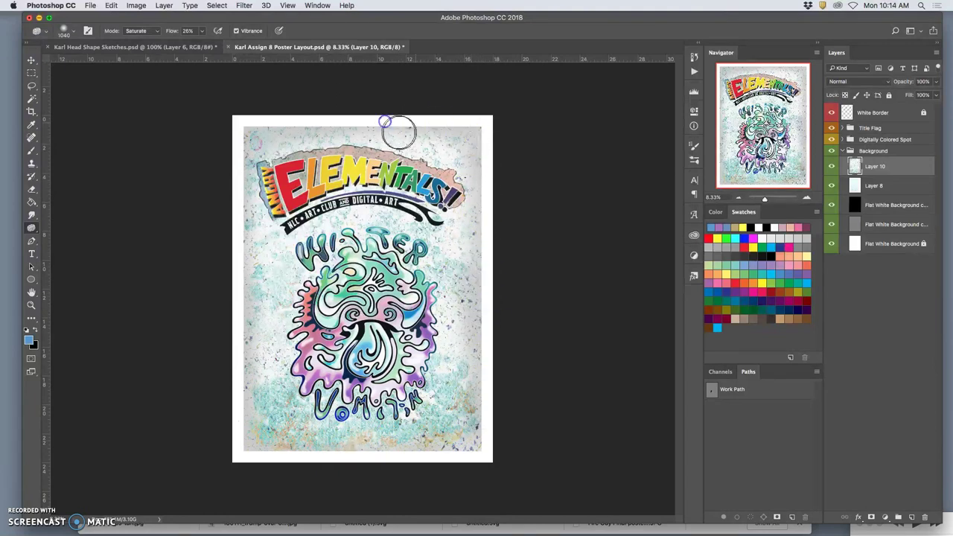
- Saturate along the poster's right and top edges and zoom in on the edge
{"action": "mouse_move", "coordinate": [396, 122]}
{"action": "left_mouse_down"}
{"action": "mouse_move", "coordinate": [236, 133]}
{"action": "mouse_move", "coordinate": [245, 138]}
{"action": "mouse_move", "coordinate": [234, 287]}
{"action": "mouse_move", "coordinate": [240, 271]}
{"action": "mouse_move", "coordinate": [258, 476]}
{"action": "mouse_move", "coordinate": [267, 436]}
{"action": "mouse_move", "coordinate": [313, 457]}
{"action": "left_mouse_up"}
{"action": "key", "text": "super+equal"}
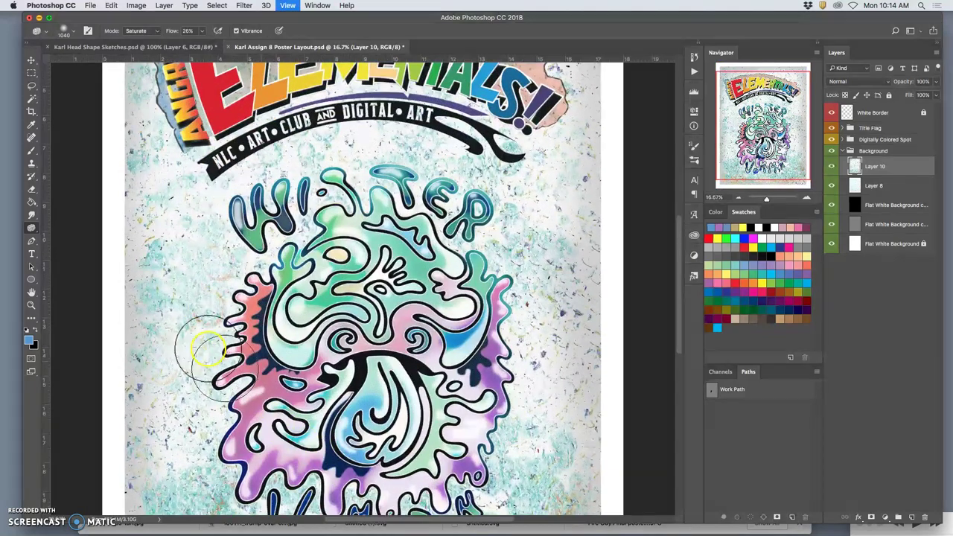
{"action": "key", "text": "super+equal"}
{"action": "key", "text": "super+equal"}
{"action": "key", "text": "super+equal"}
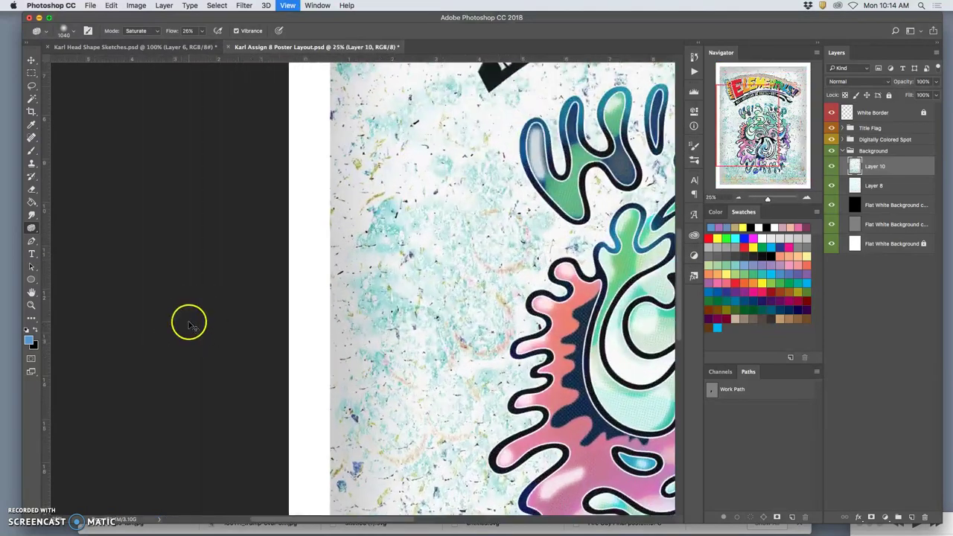
{"action": "scroll", "coordinate": [266, 273], "scroll_direction": "up", "scroll_amount": 5}
{"action": "key", "text": "super+equal"}
{"action": "scroll", "coordinate": [385, 278], "scroll_direction": "up", "scroll_amount": 8}
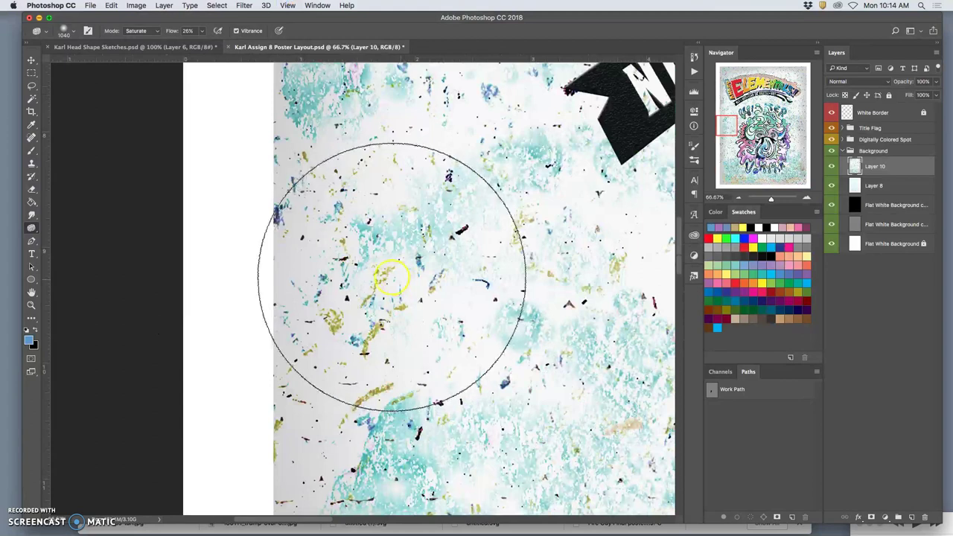
{"action": "scroll", "coordinate": [385, 278], "scroll_direction": "up", "scroll_amount": 15}
{"action": "scroll", "coordinate": [347, 266], "scroll_direction": "right", "scroll_amount": 8}
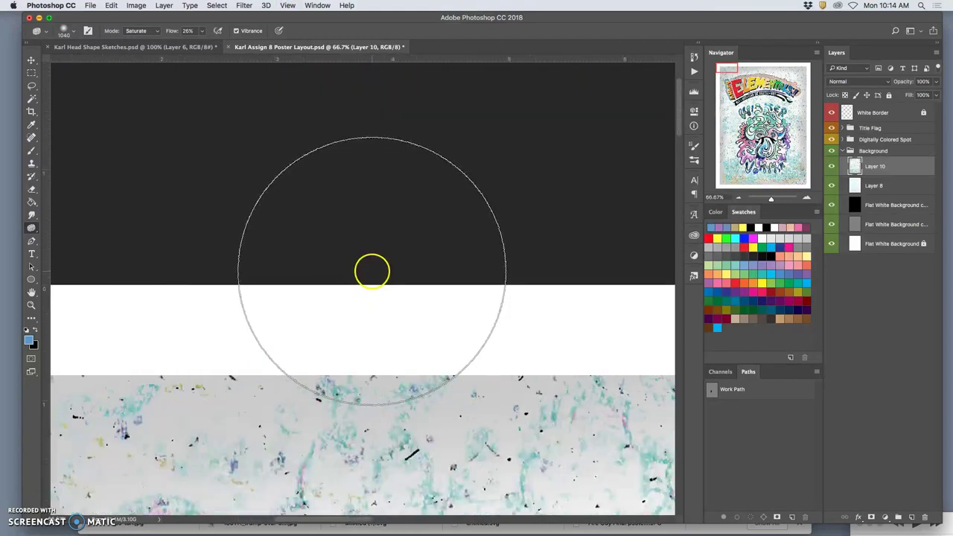
{"action": "scroll", "coordinate": [372, 271], "scroll_direction": "right", "scroll_amount": 15}
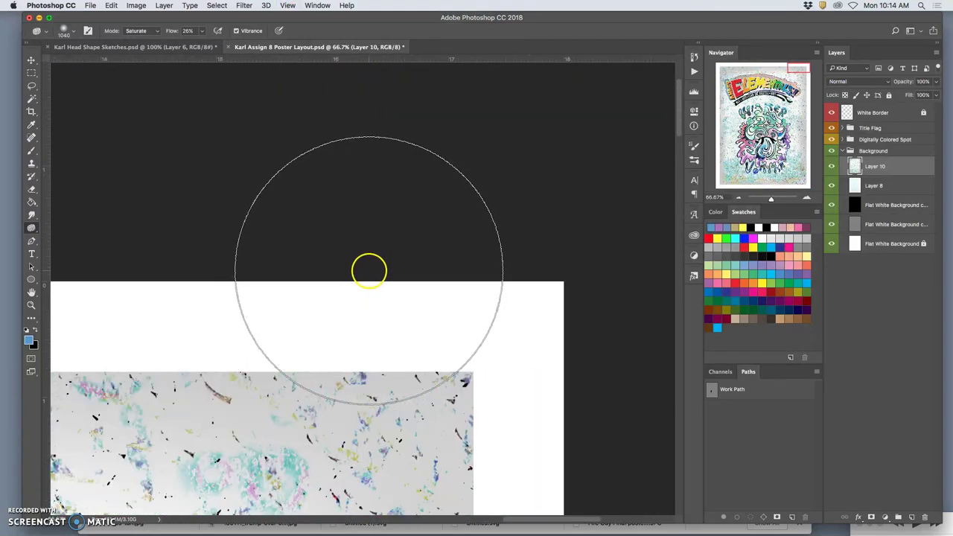
- Pan over the saturated edge, then fit the whole poster on screen
{"action": "scroll", "coordinate": [366, 272], "scroll_direction": "down", "scroll_amount": 4}
{"action": "scroll", "coordinate": [367, 272], "scroll_direction": "down", "scroll_amount": 10}
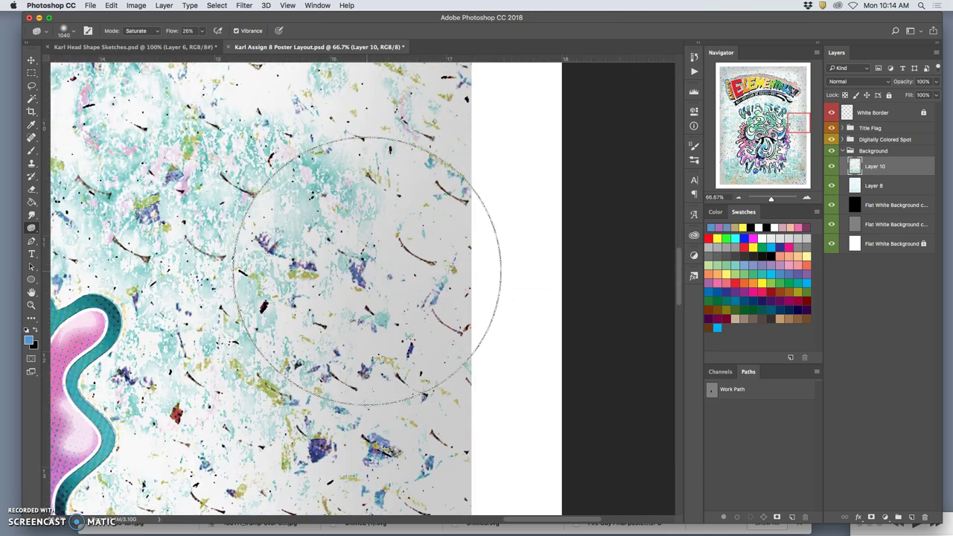
{"action": "scroll", "coordinate": [367, 271], "scroll_direction": "down", "scroll_amount": 15}
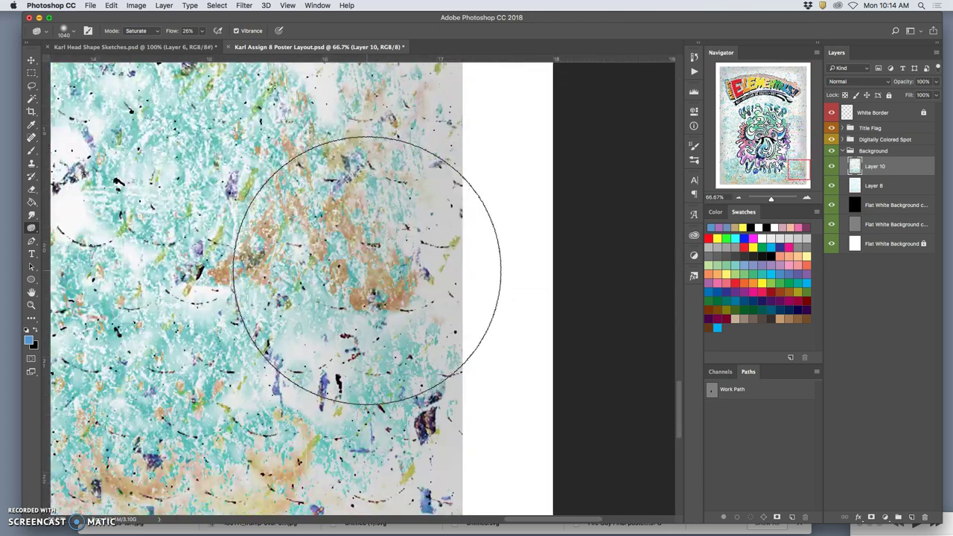
{"action": "scroll", "coordinate": [368, 270], "scroll_direction": "down", "scroll_amount": 10}
{"action": "left_click", "coordinate": [356, 270]}
{"action": "scroll", "coordinate": [349, 269], "scroll_direction": "up", "scroll_amount": 3}
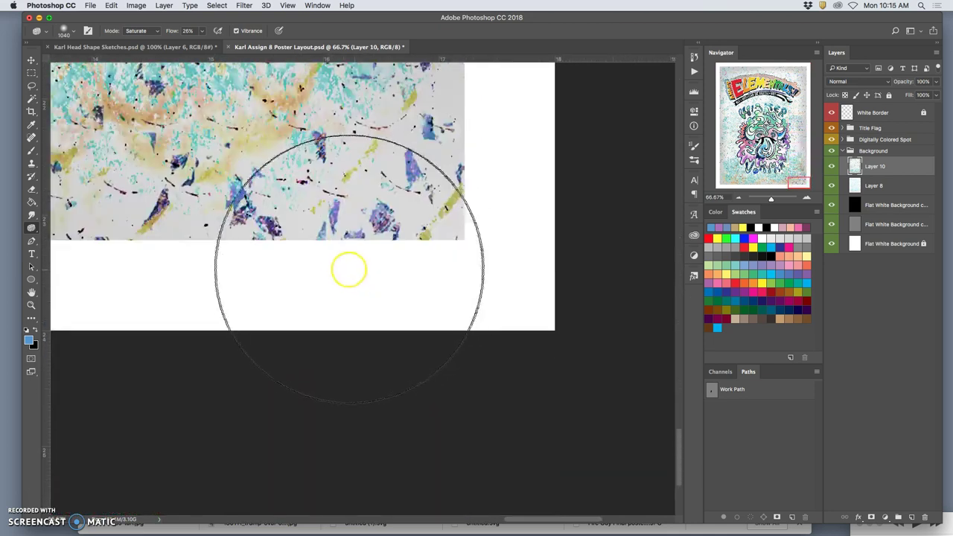
{"action": "key", "text": "super+minus"}
{"action": "key", "text": "super+minus"}
{"action": "key", "text": "super+minus"}
{"action": "key", "text": "super+minus"}
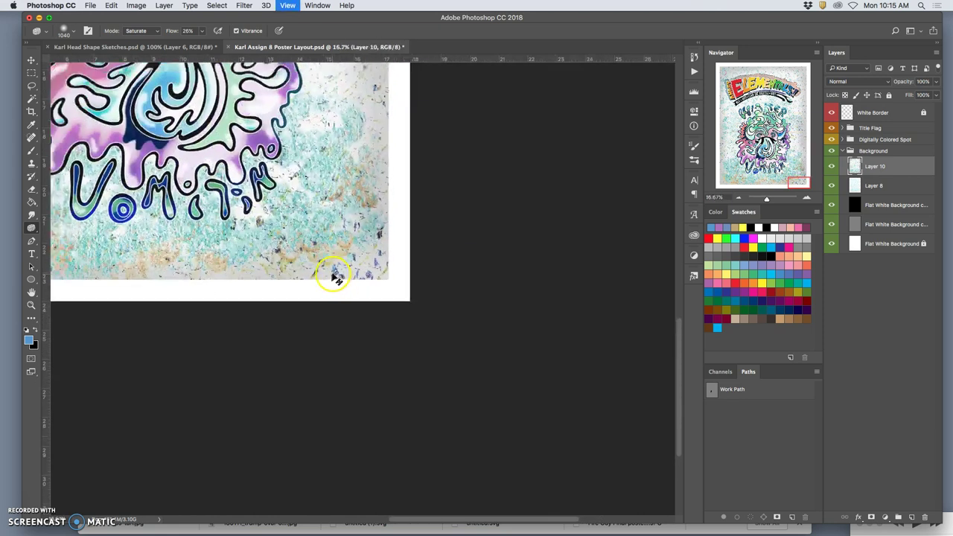
{"action": "scroll", "coordinate": [334, 277], "scroll_direction": "up", "scroll_amount": 3}
{"action": "key", "text": "super+minus"}
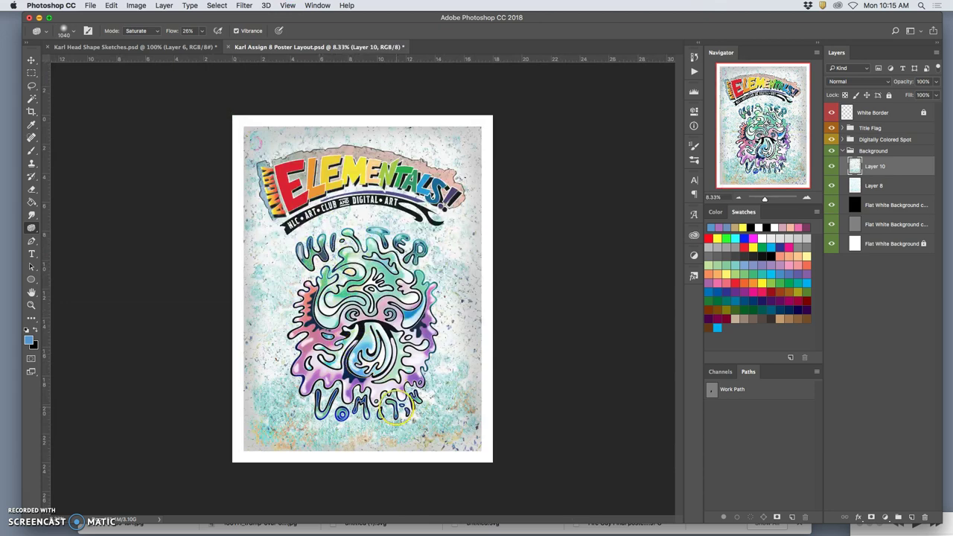
{"action": "key", "text": "super+plus"}
{"action": "key", "text": "super+plus"}
{"action": "scroll", "coordinate": [408, 471], "scroll_direction": "down", "scroll_amount": 5}
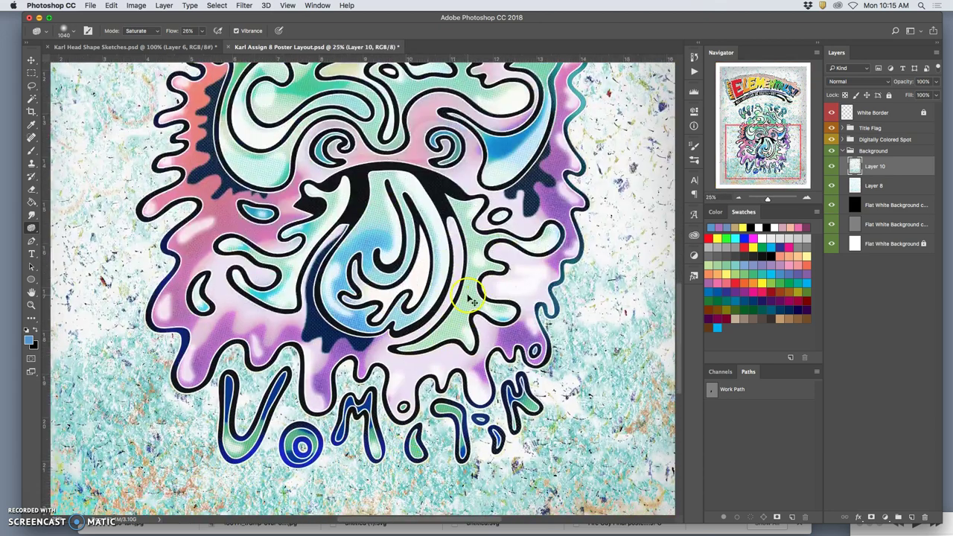
{"action": "key", "text": "super+0"}
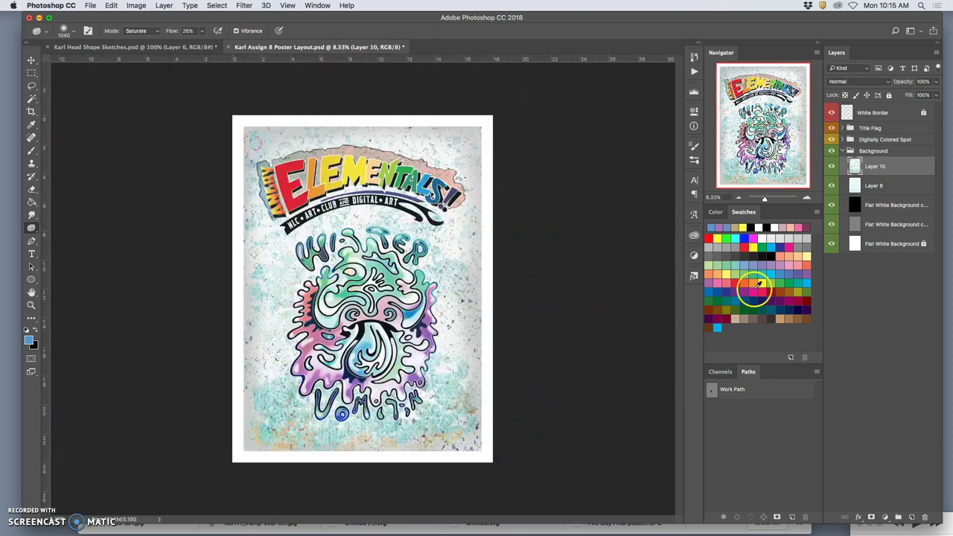
{"action": "left_click", "coordinate": [833, 167]}
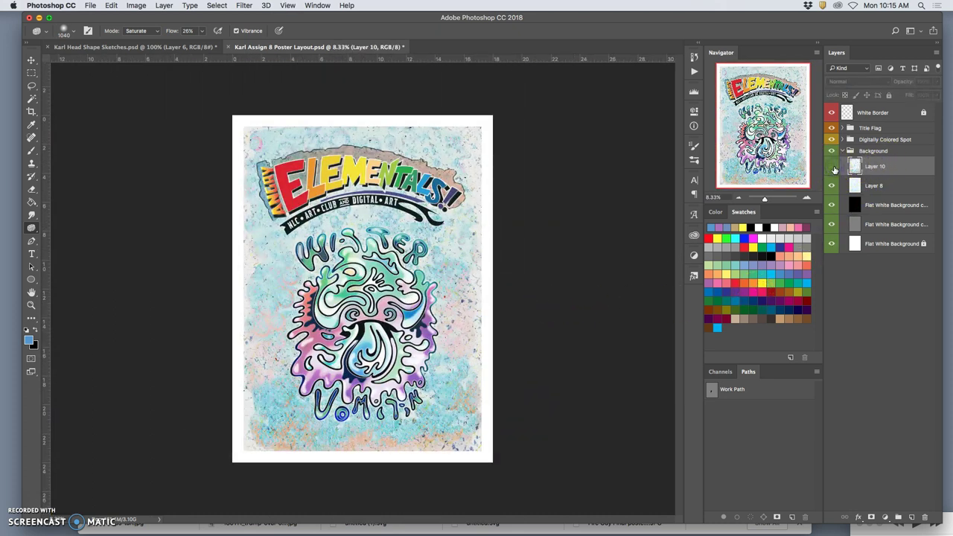
{"action": "left_click", "coordinate": [833, 167]}
{"action": "left_click", "coordinate": [833, 167]}
{"action": "left_click", "coordinate": [832, 166]}
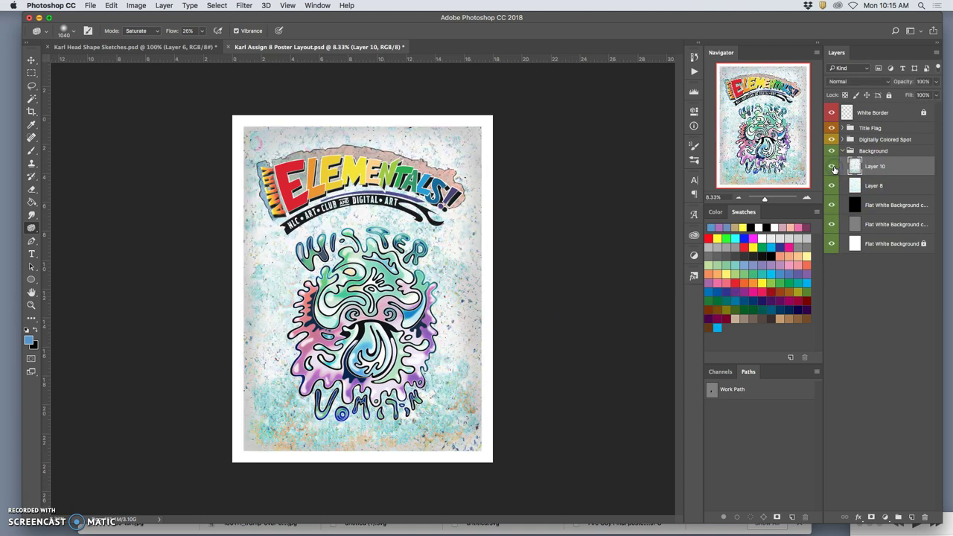
{"action": "left_click", "coordinate": [833, 167]}
{"action": "left_click", "coordinate": [833, 166]}
{"action": "left_click", "coordinate": [833, 169]}
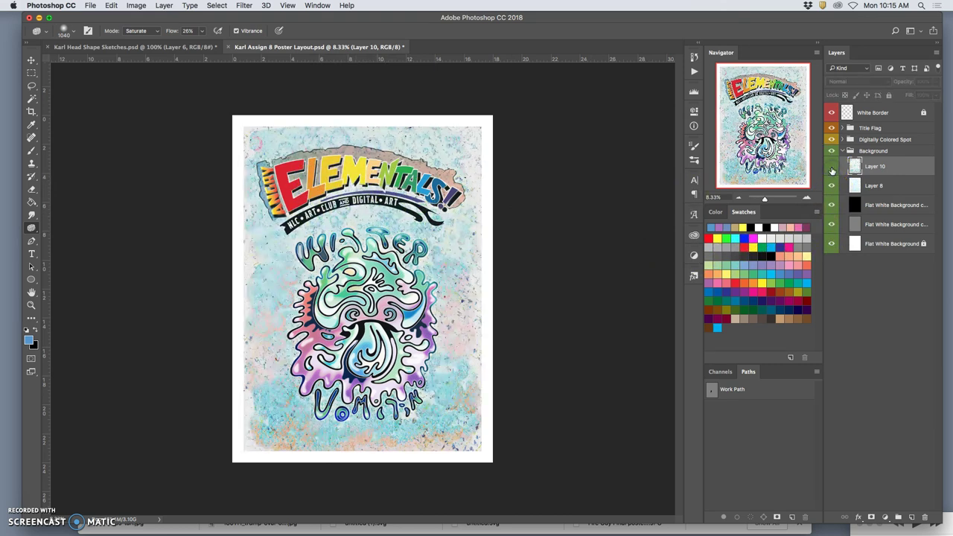
{"action": "left_click", "coordinate": [833, 169]}
{"action": "left_click", "coordinate": [832, 169]}
{"action": "left_click", "coordinate": [832, 169]}
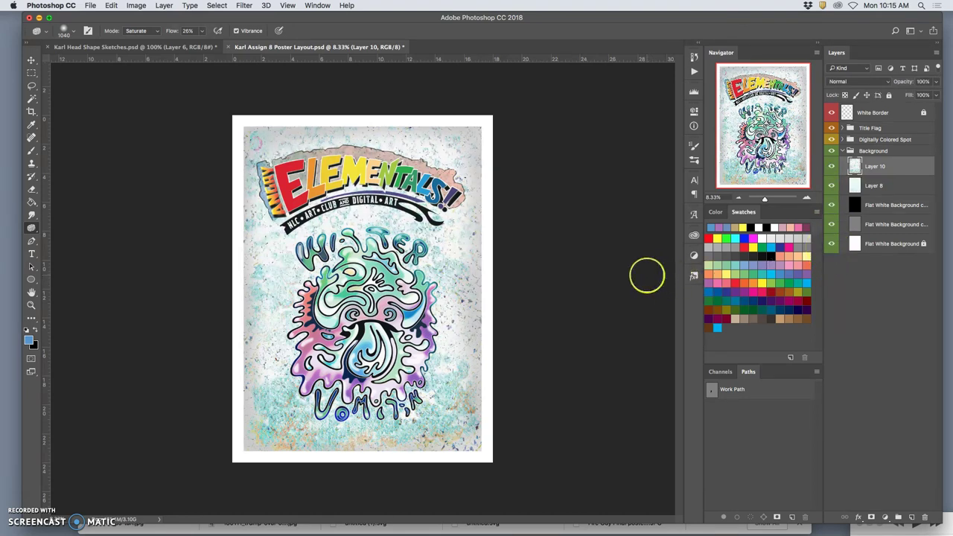
{"action": "left_click_drag", "start_coordinate": [918, 180], "coordinate": [874, 186]}
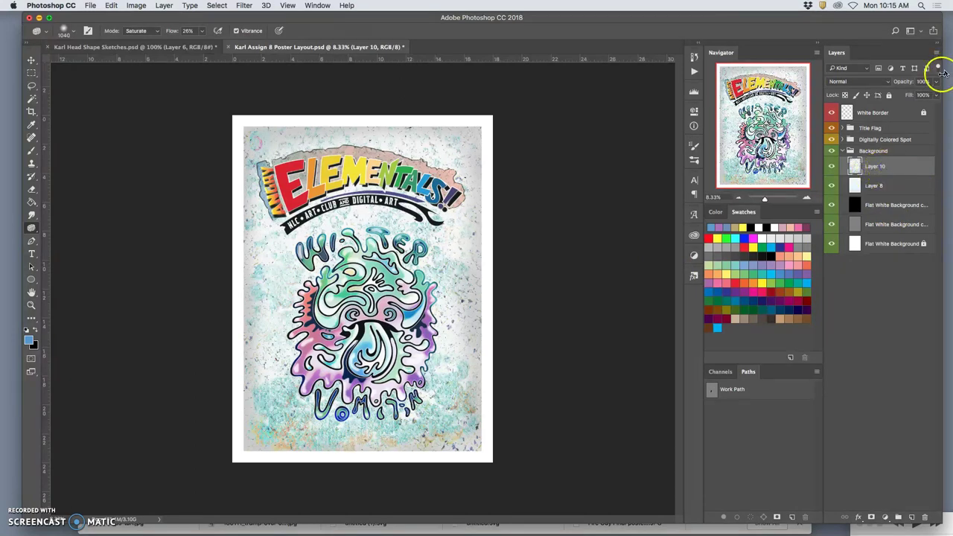
{"action": "left_click", "coordinate": [935, 82]}
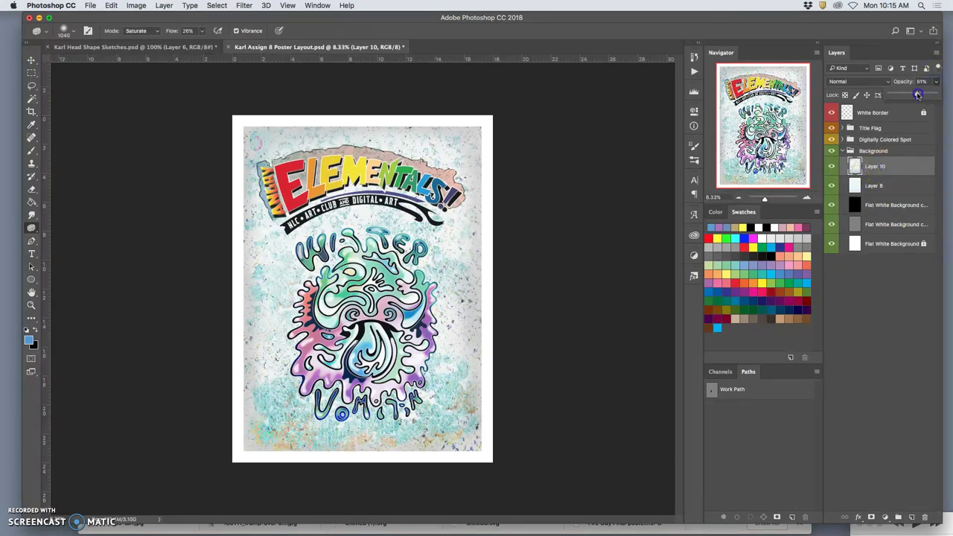
{"action": "mouse_move", "coordinate": [910, 95]}
{"action": "left_mouse_down"}
{"action": "mouse_move", "coordinate": [884, 94]}
{"action": "mouse_move", "coordinate": [921, 94]}
{"action": "left_mouse_up"}
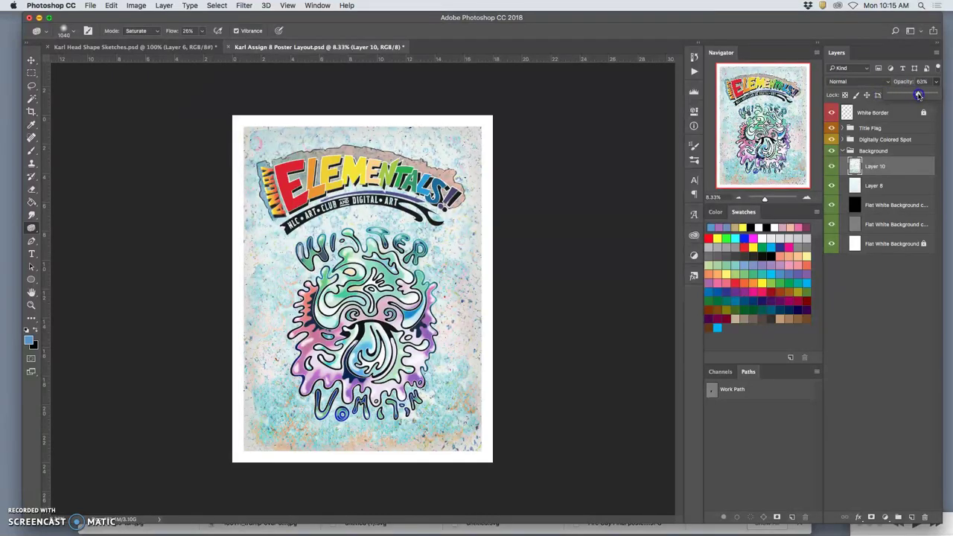
{"action": "mouse_move", "coordinate": [921, 95]}
{"action": "left_mouse_down"}
{"action": "mouse_move", "coordinate": [951, 95]}
{"action": "mouse_move", "coordinate": [916, 96]}
{"action": "left_mouse_up"}
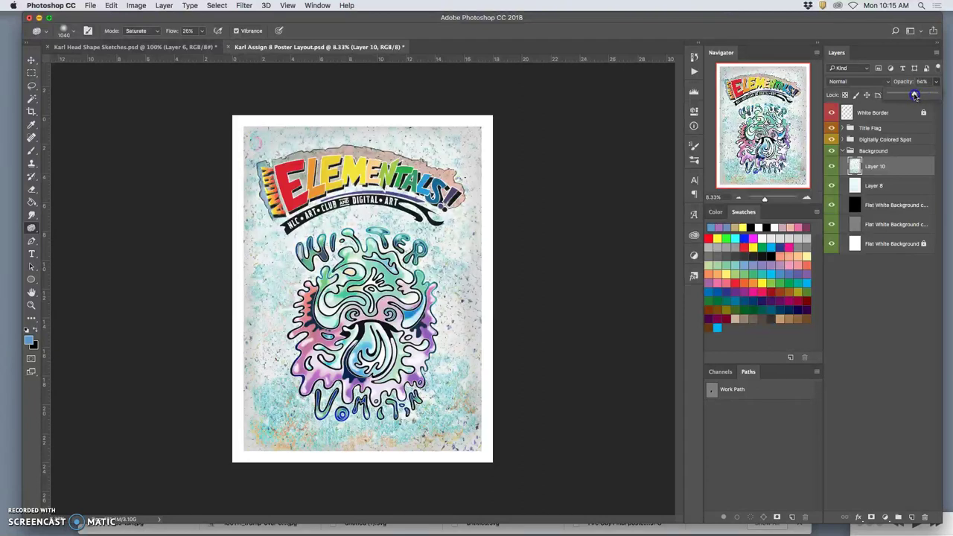
{"action": "key", "text": "super+equal"}
{"action": "key", "text": "super+equal"}
{"action": "key", "text": "super+equal"}
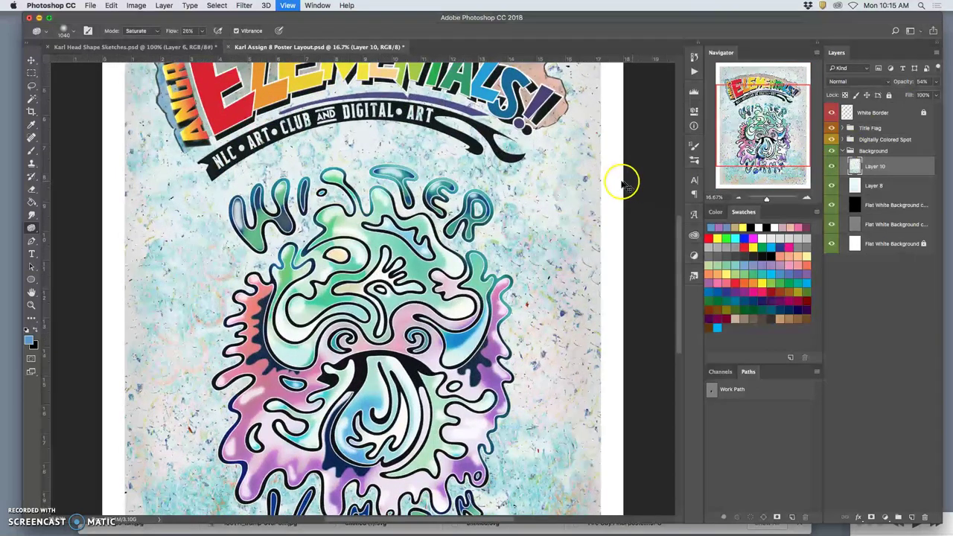
{"action": "scroll", "coordinate": [607, 179], "scroll_direction": "down", "scroll_amount": 10}
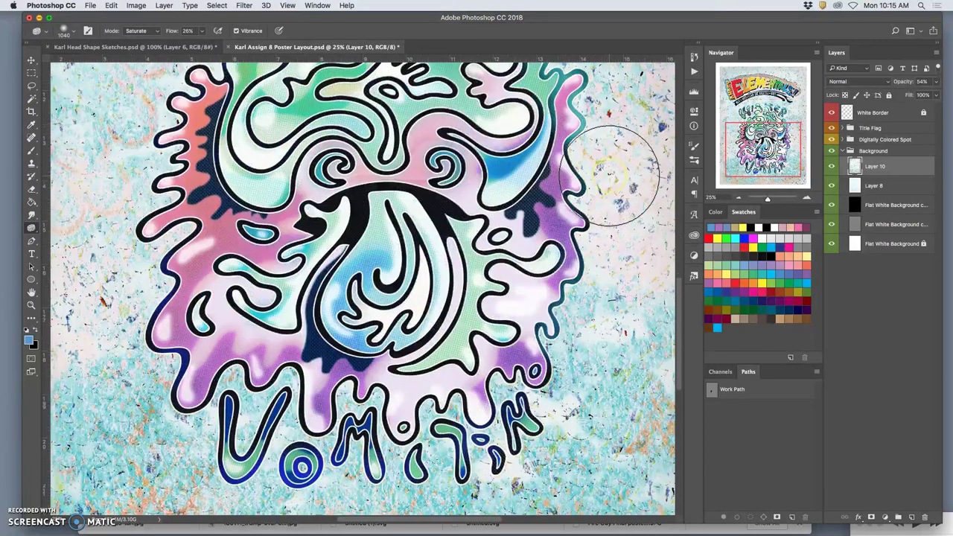
{"action": "scroll", "coordinate": [596, 179], "scroll_direction": "up", "scroll_amount": 10}
{"action": "scroll", "coordinate": [595, 179], "scroll_direction": "left", "scroll_amount": 4}
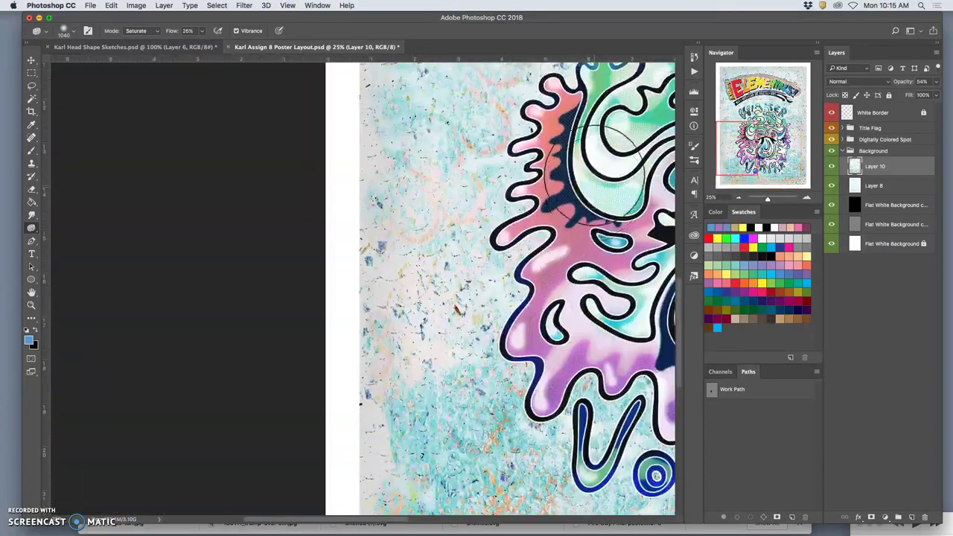
{"action": "key", "text": "super+0"}
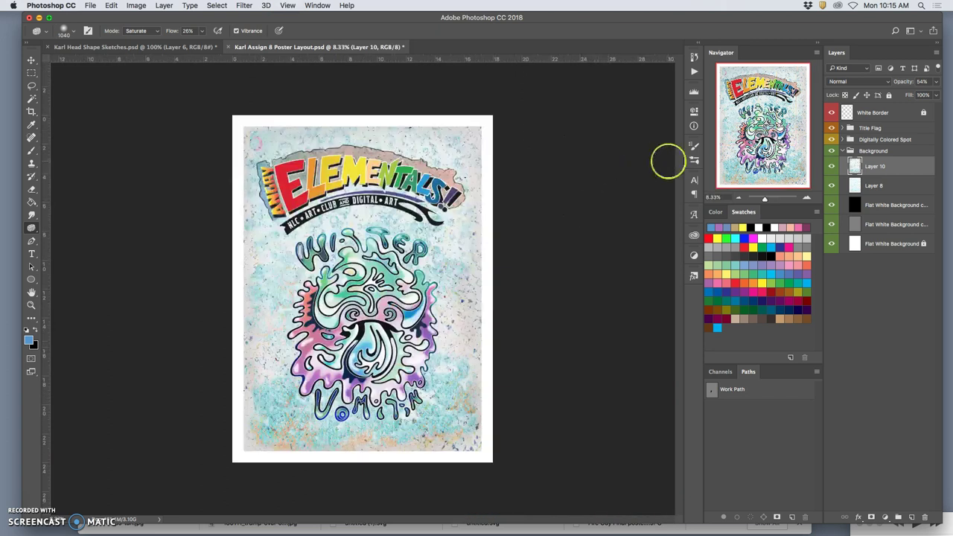
{"action": "left_click", "coordinate": [938, 81]}
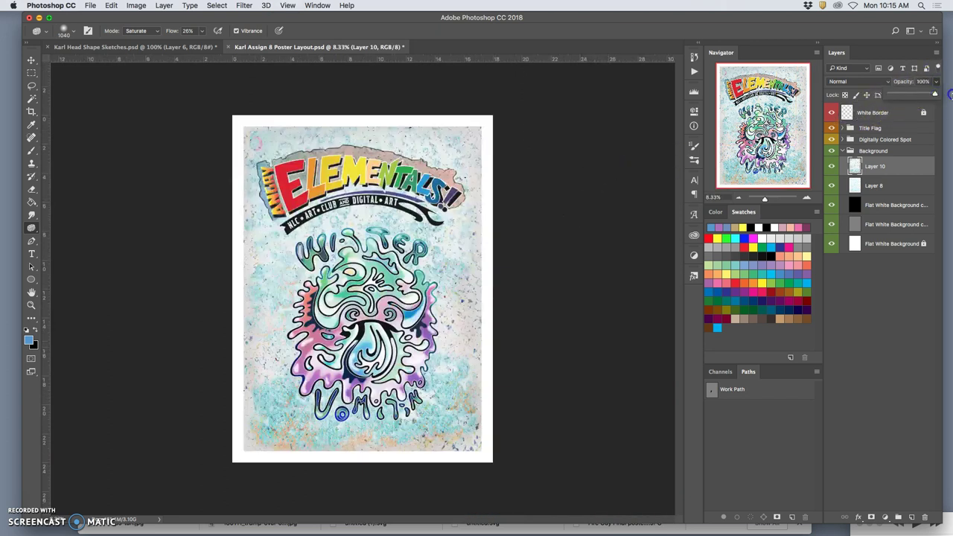
- Set Layer 10 to Saturation blending and compare it with the layer hidden and zoomed in
{"action": "left_click", "coordinate": [849, 82]}
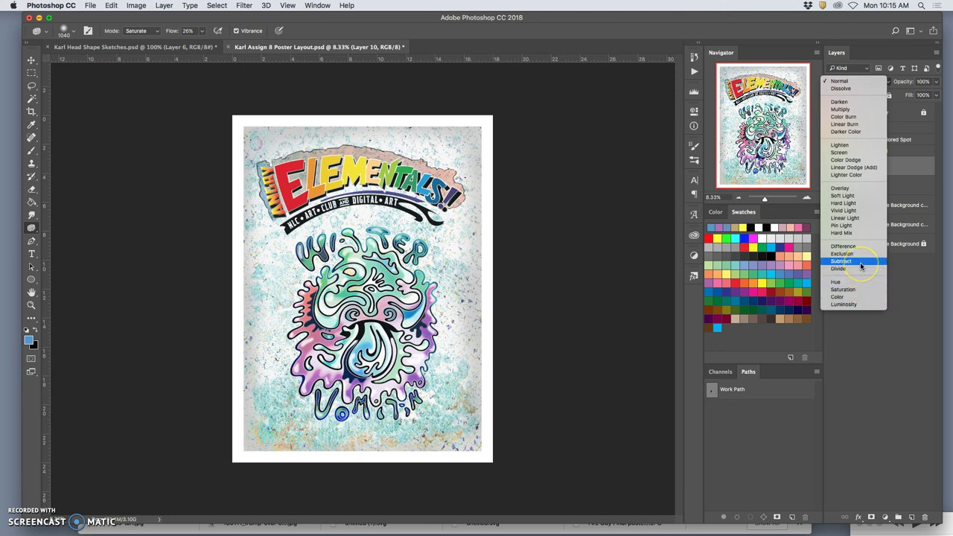
{"action": "left_click", "coordinate": [857, 290]}
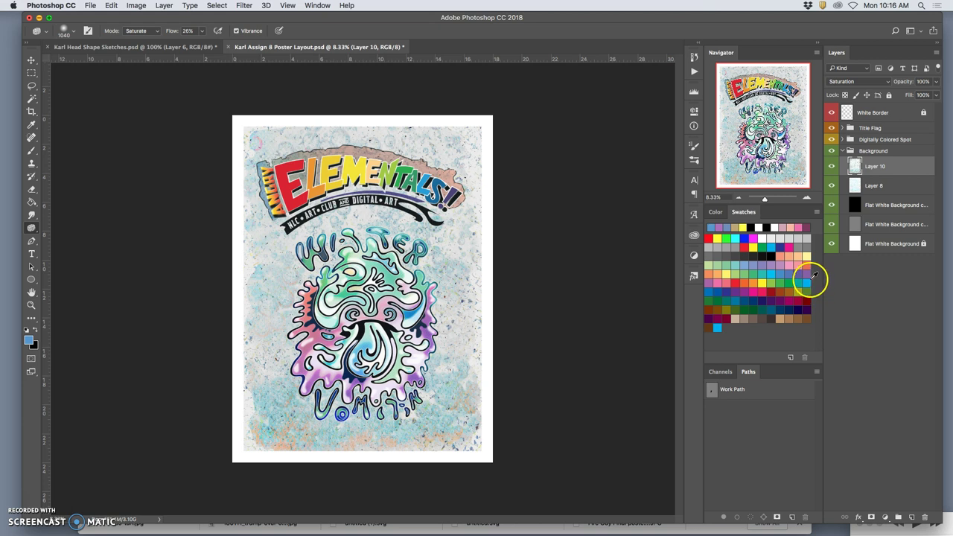
{"action": "left_click", "coordinate": [833, 169]}
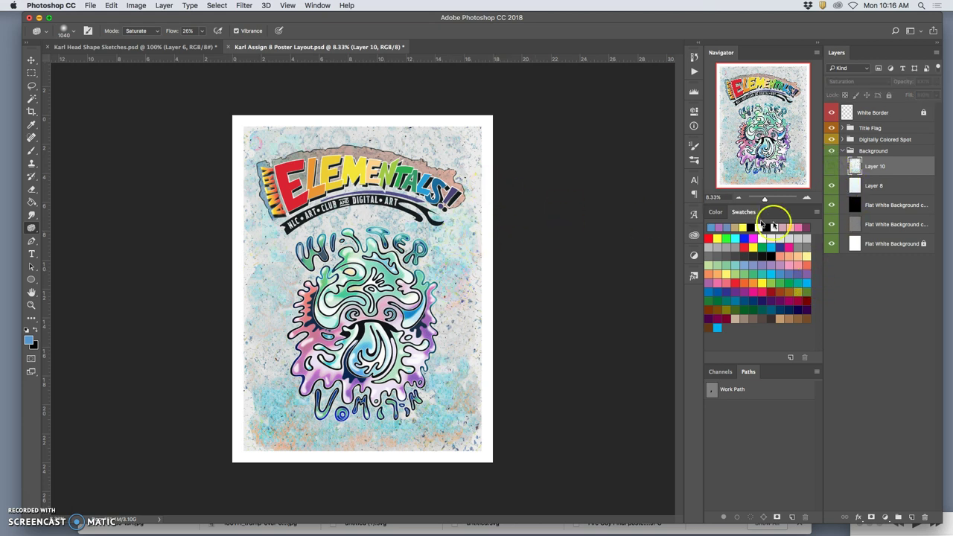
{"action": "left_click", "coordinate": [832, 166]}
{"action": "key", "text": "super+equal"}
{"action": "key", "text": "super+equal"}
{"action": "key", "text": "super+equal"}
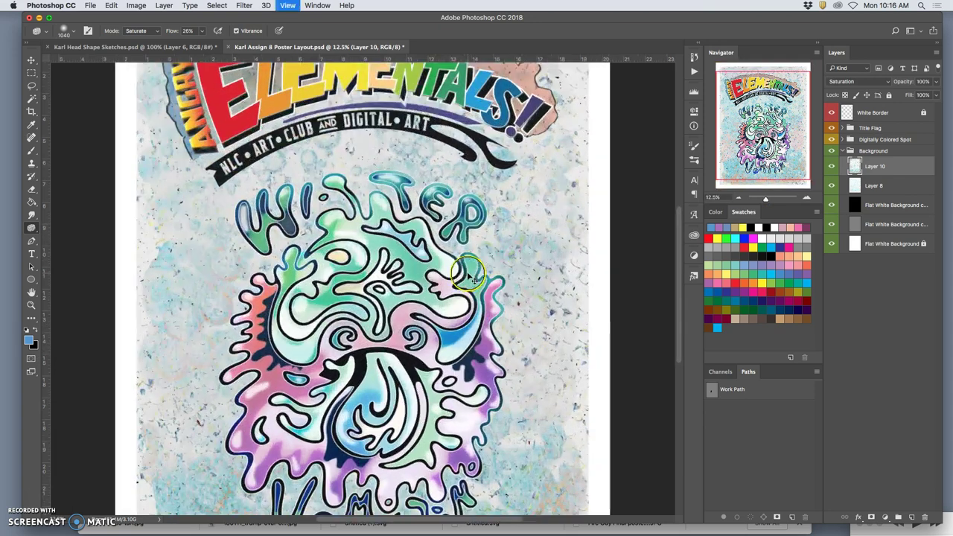
{"action": "scroll", "coordinate": [481, 277], "scroll_direction": "down", "scroll_amount": 5}
{"action": "scroll", "coordinate": [484, 275], "scroll_direction": "down", "scroll_amount": 3}
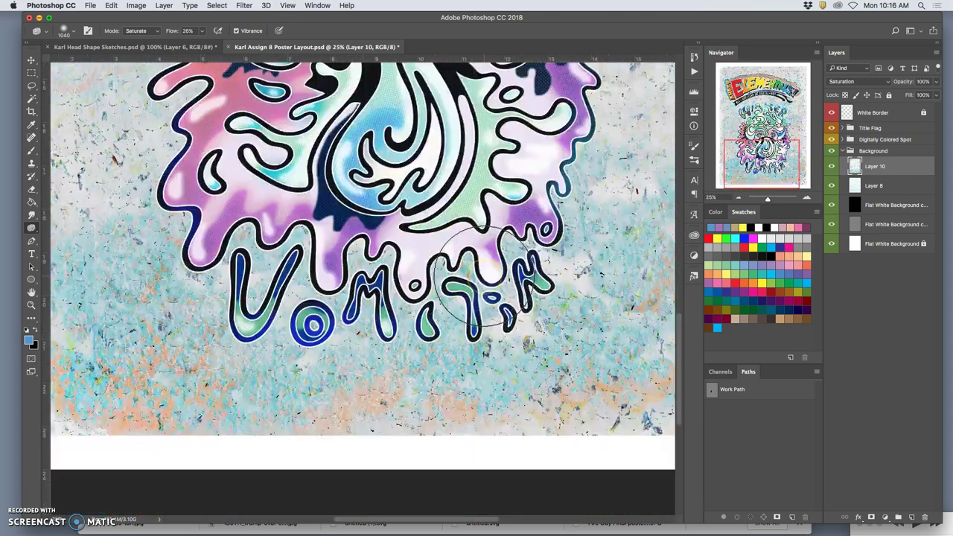
{"action": "key", "text": "super+minus"}
{"action": "key", "text": "super+minus"}
{"action": "key", "text": "super+minus"}
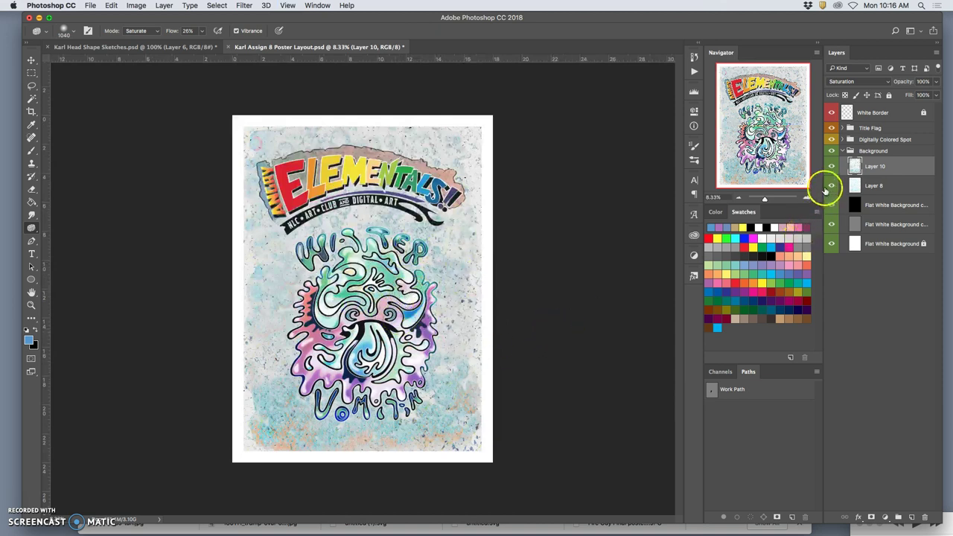
- Try Normal, Pin Light and Soft Light blend modes on Layer 10
{"action": "left_click", "coordinate": [849, 81]}
{"action": "mouse_move", "coordinate": [839, 4]}
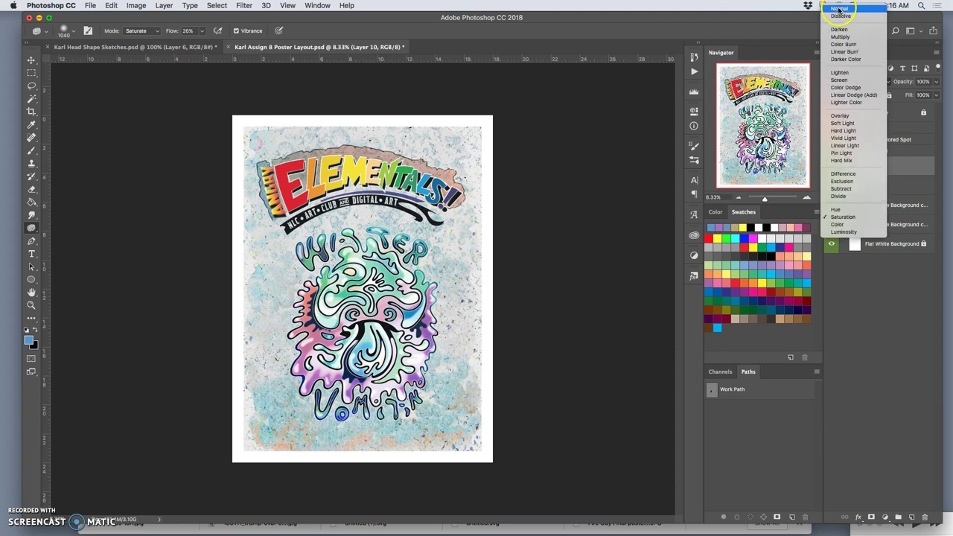
{"action": "left_click", "coordinate": [839, 8]}
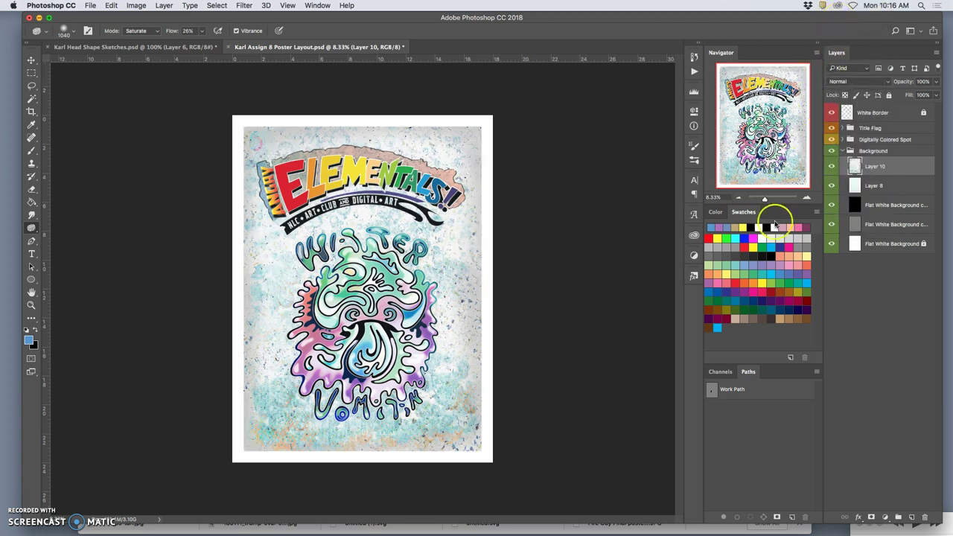
{"action": "left_click", "coordinate": [886, 81]}
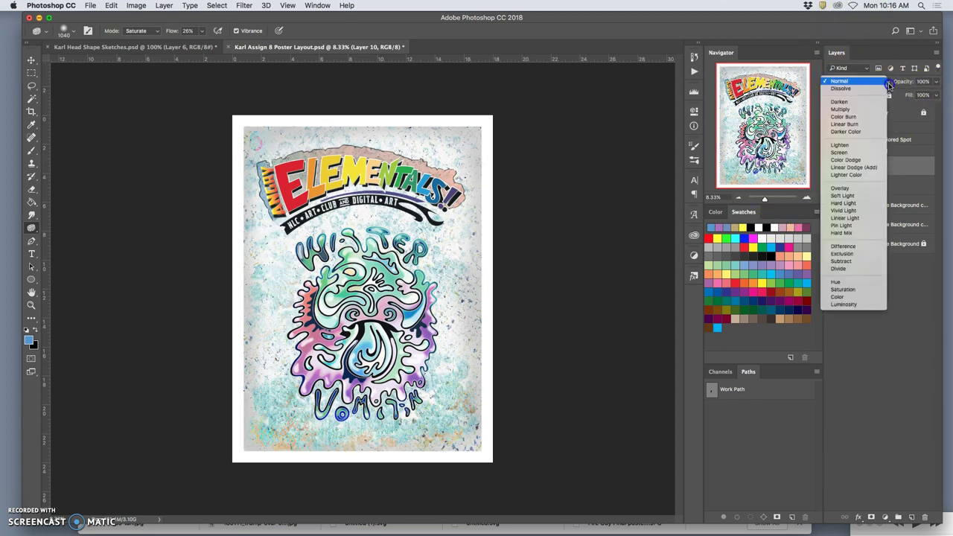
{"action": "left_click", "coordinate": [847, 225]}
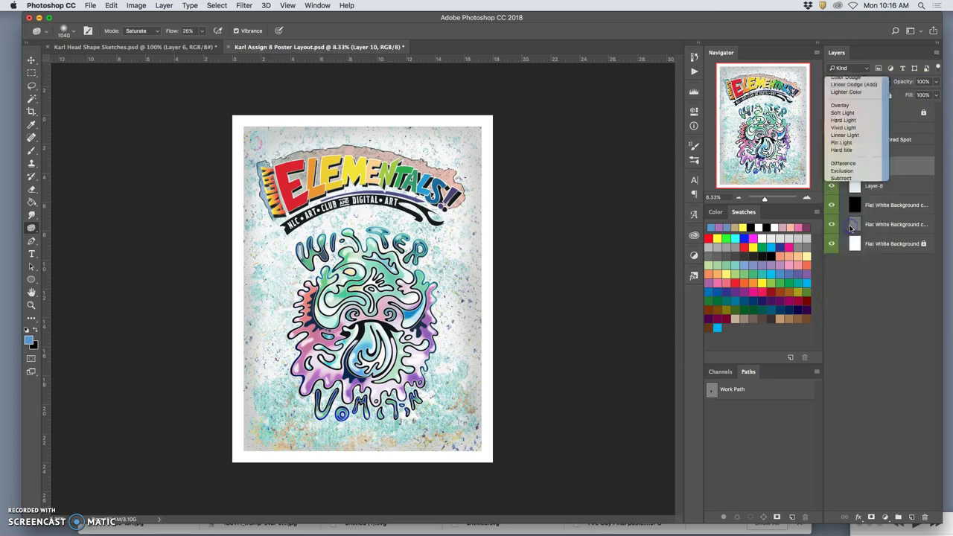
{"action": "left_click", "coordinate": [847, 81]}
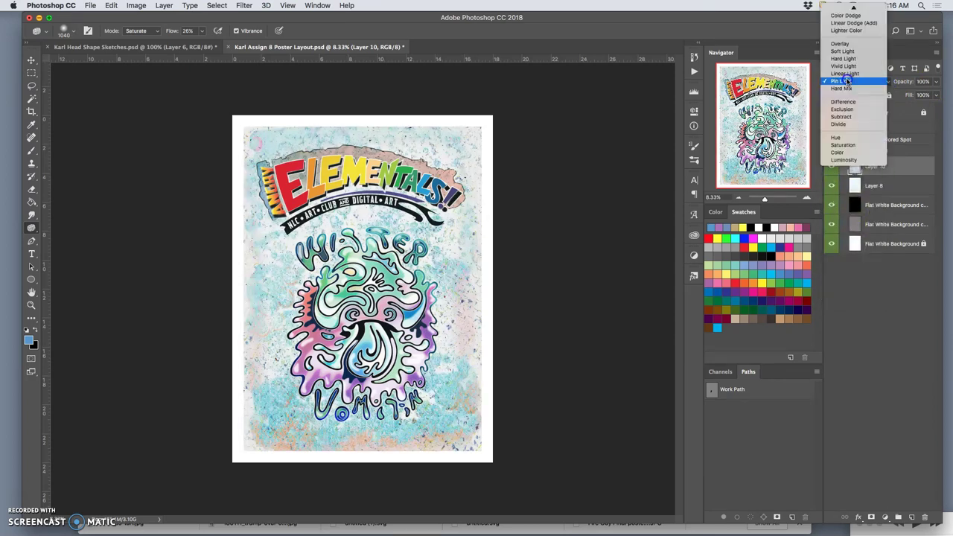
{"action": "left_click", "coordinate": [842, 51]}
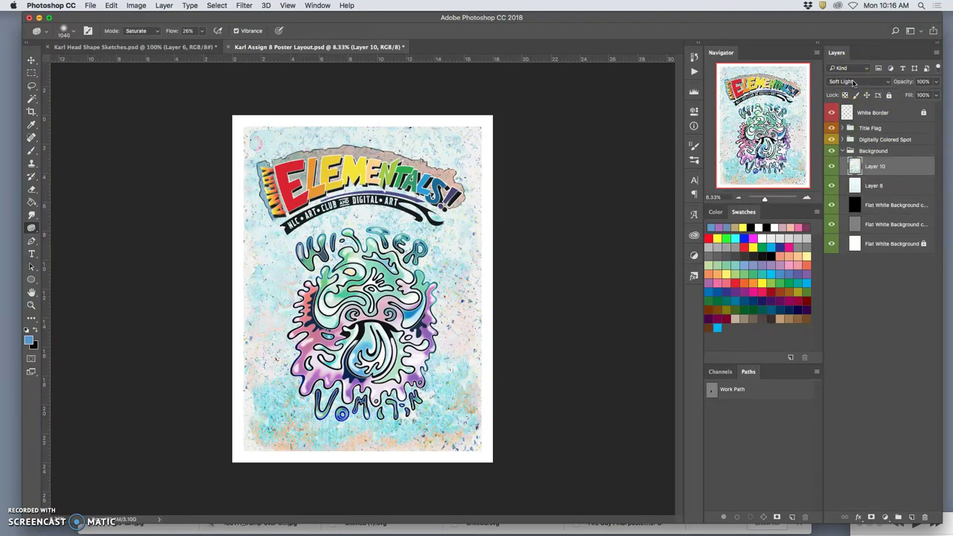
- Return Layer 10 to Normal at 71% opacity and toggle it to compare
{"action": "left_click", "coordinate": [855, 82]}
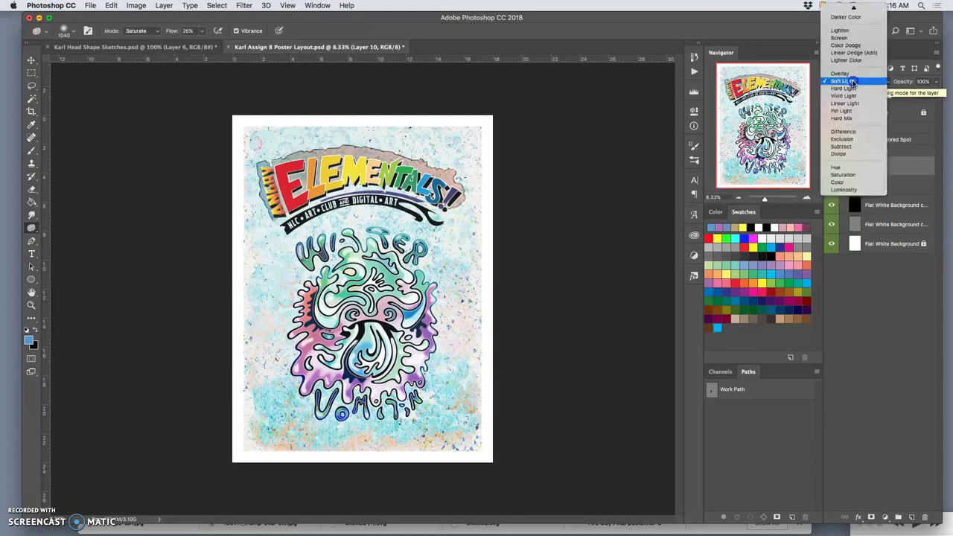
{"action": "left_click", "coordinate": [849, 9]}
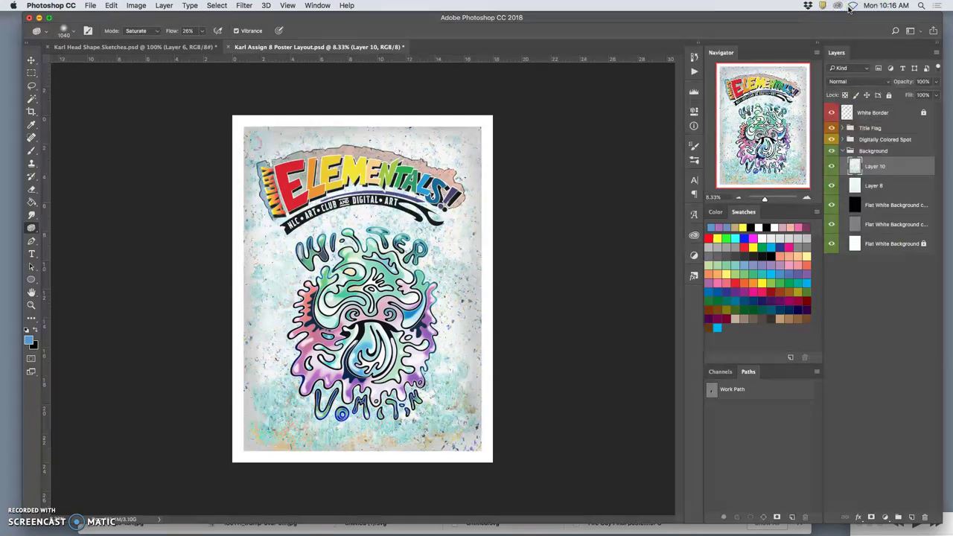
{"action": "left_click", "coordinate": [937, 82]}
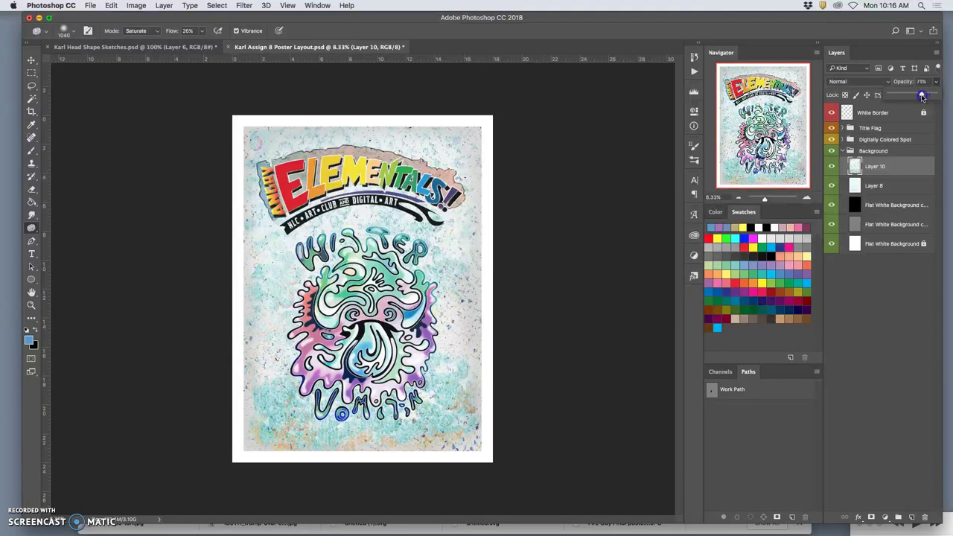
{"action": "left_click", "coordinate": [832, 166]}
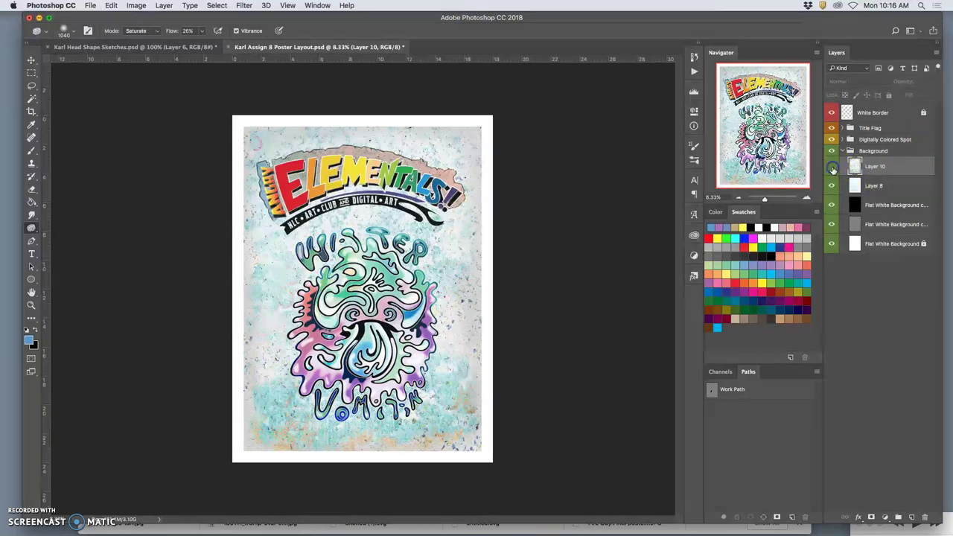
{"action": "left_click", "coordinate": [832, 167]}
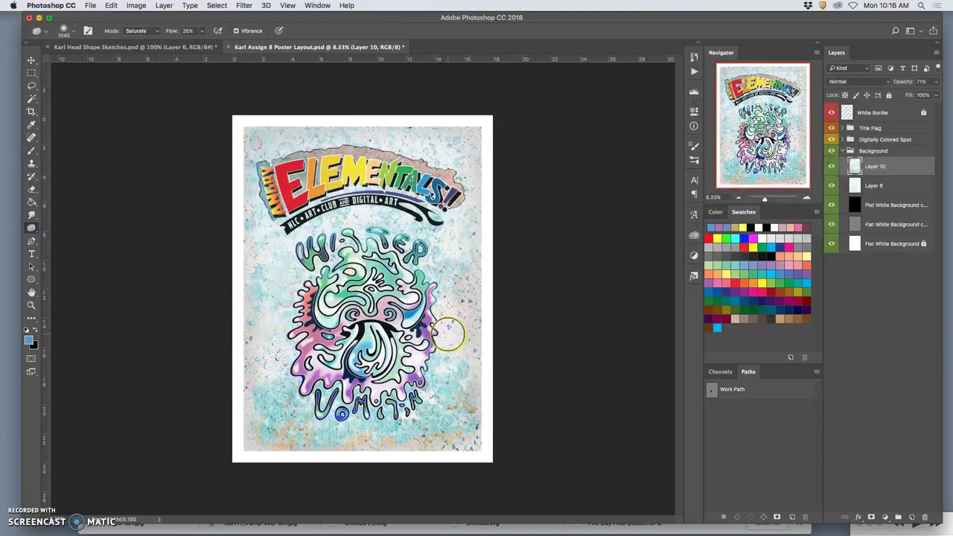
- Zoom in on the WINTER lettering, mushroom and left background texture and pan around
{"action": "key", "text": "super+equal"}
{"action": "key", "text": "super+equal"}
{"action": "key", "text": "super+equal"}
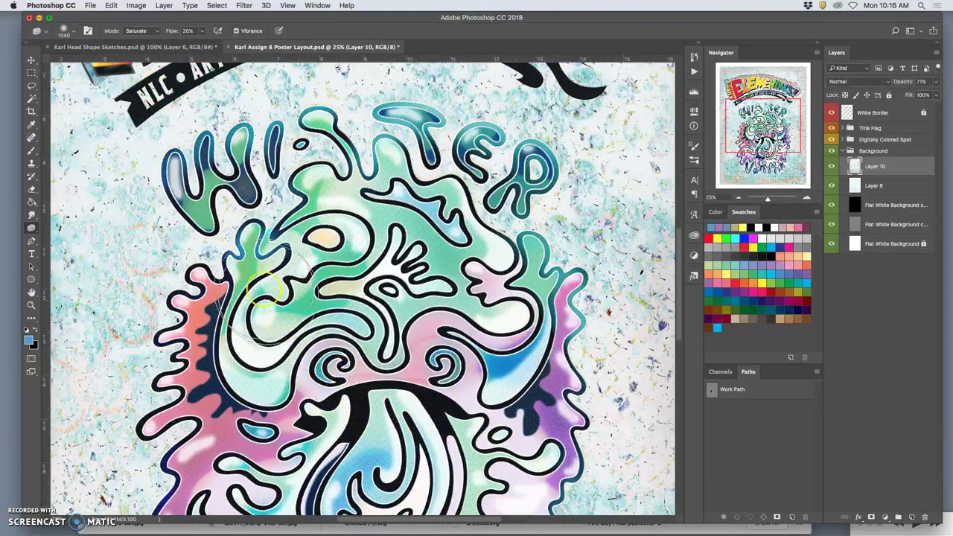
{"action": "key", "text": "super+equal"}
{"action": "key", "text": "super+equal"}
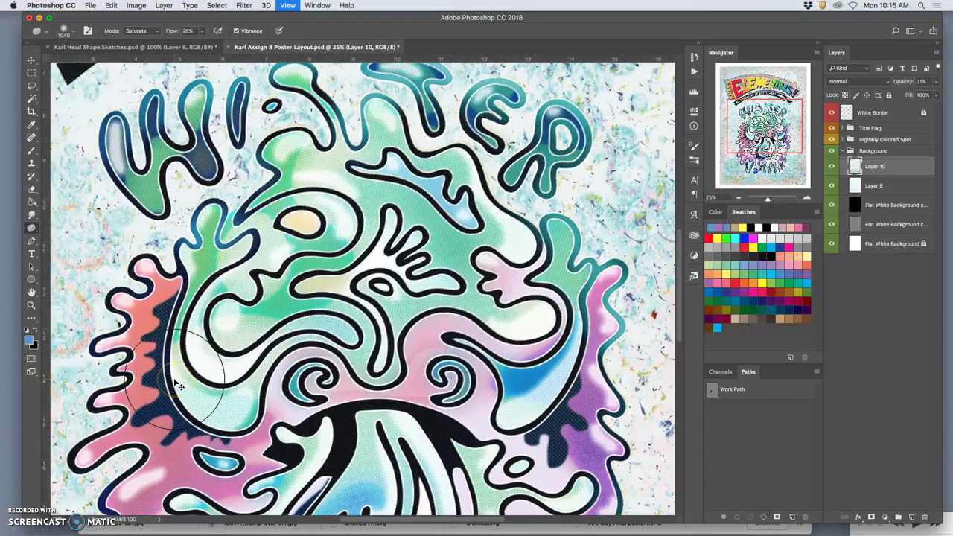
{"action": "scroll", "coordinate": [168, 366], "scroll_direction": "left", "scroll_amount": 10}
{"action": "key", "text": "super+equal"}
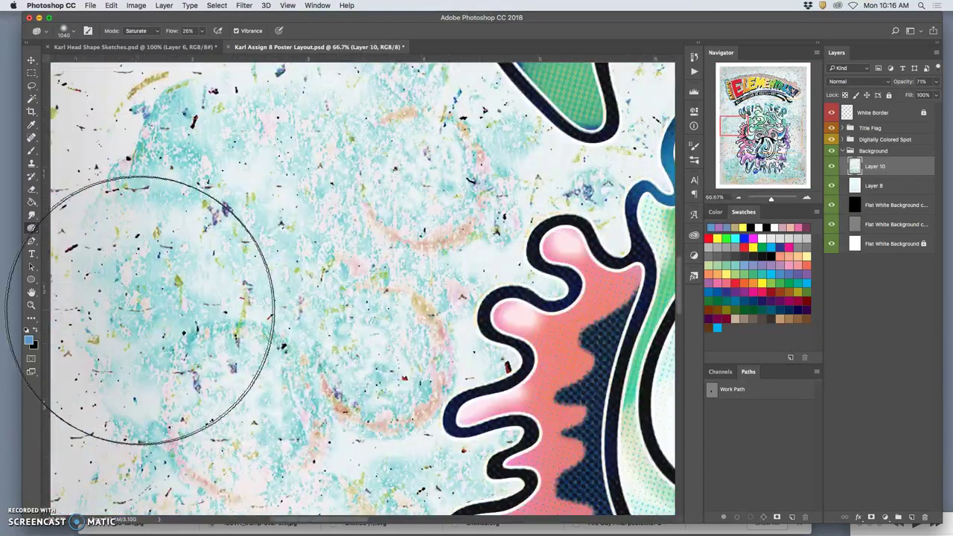
{"action": "scroll", "coordinate": [477, 372], "scroll_direction": "up", "scroll_amount": 5}
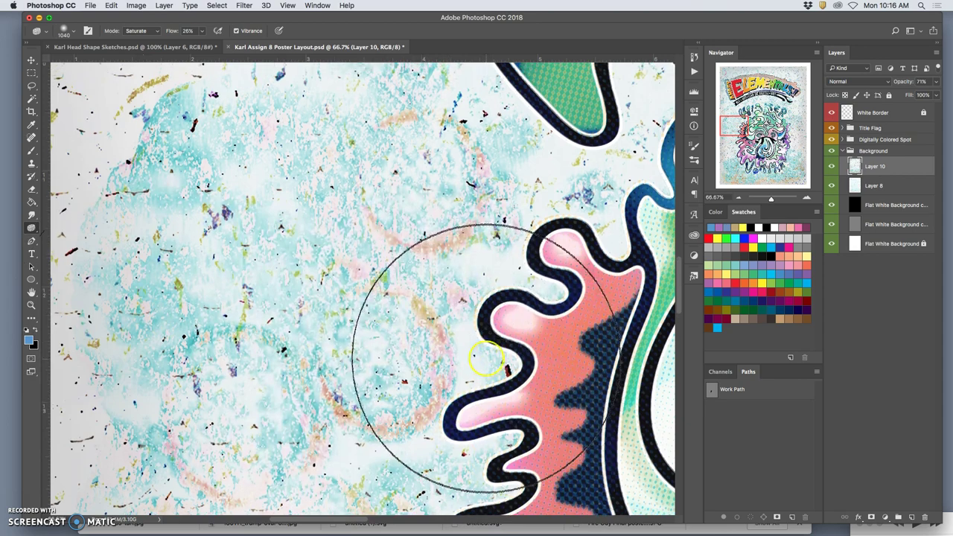
{"action": "scroll", "coordinate": [529, 309], "scroll_direction": "right", "scroll_amount": 10}
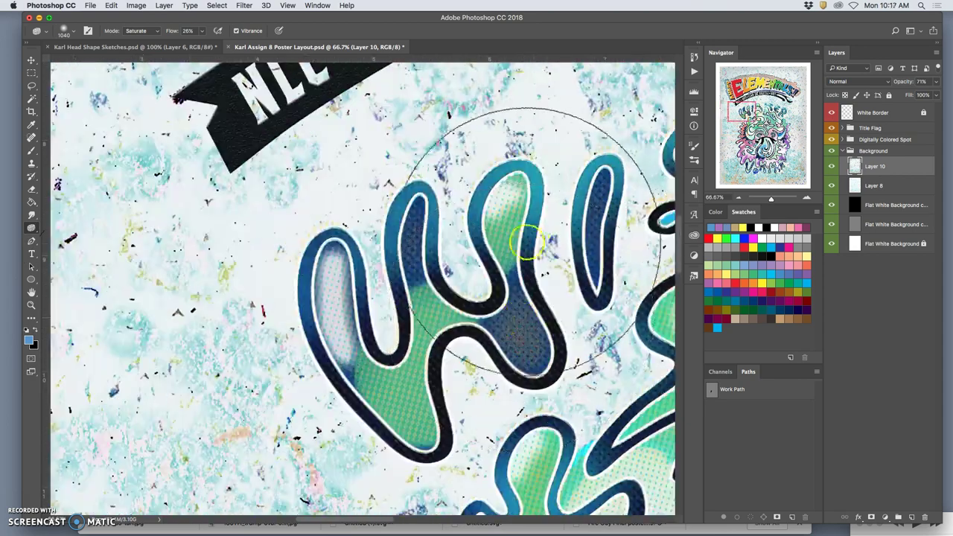
{"action": "scroll", "coordinate": [531, 277], "scroll_direction": "right", "scroll_amount": 5}
{"action": "scroll", "coordinate": [522, 245], "scroll_direction": "down", "scroll_amount": 5}
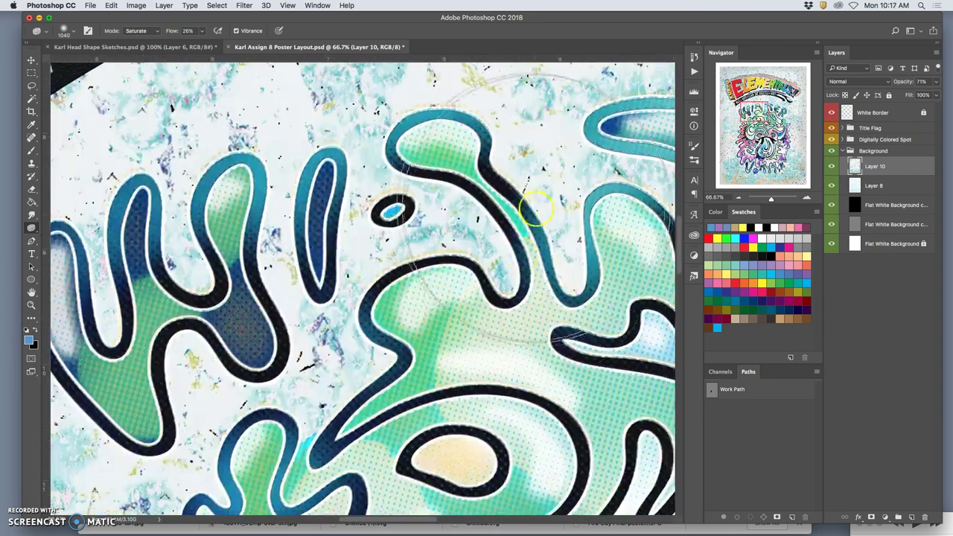
{"action": "scroll", "coordinate": [521, 213], "scroll_direction": "right", "scroll_amount": 8}
{"action": "scroll", "coordinate": [507, 186], "scroll_direction": "up", "scroll_amount": 5}
{"action": "scroll", "coordinate": [504, 234], "scroll_direction": "right", "scroll_amount": 5}
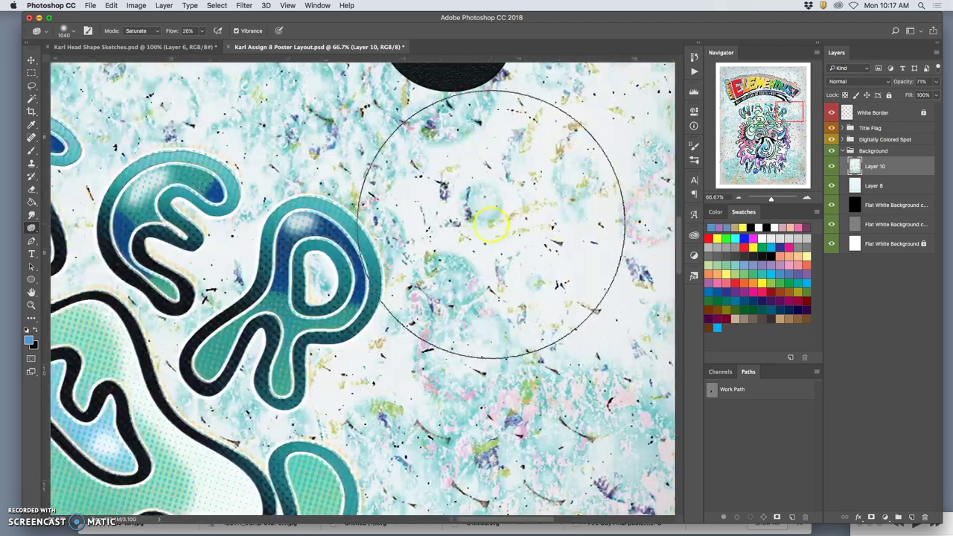
{"action": "scroll", "coordinate": [485, 228], "scroll_direction": "down", "scroll_amount": 3}
{"action": "scroll", "coordinate": [483, 226], "scroll_direction": "down", "scroll_amount": 10}
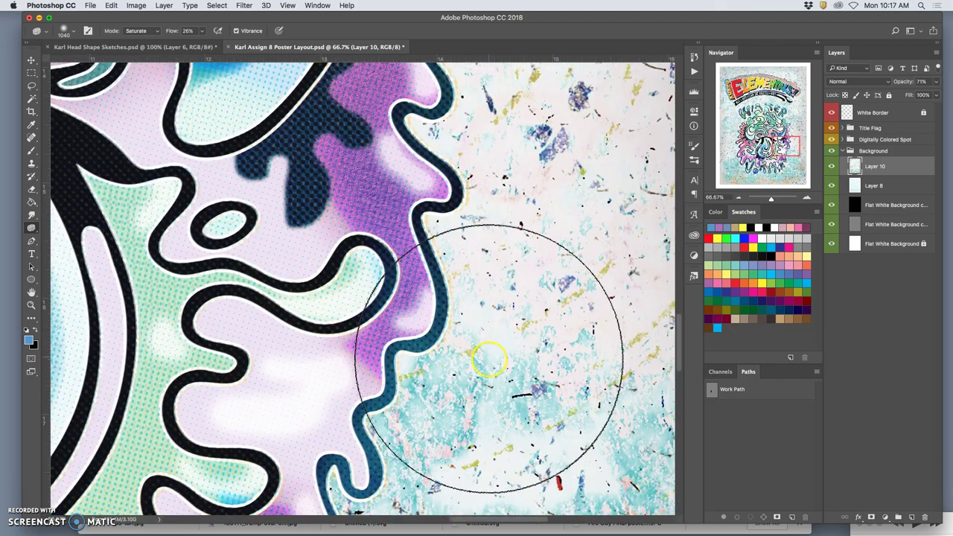
{"action": "scroll", "coordinate": [488, 348], "scroll_direction": "down", "scroll_amount": 2}
{"action": "scroll", "coordinate": [489, 347], "scroll_direction": "down", "scroll_amount": 8}
{"action": "scroll", "coordinate": [488, 351], "scroll_direction": "down", "scroll_amount": 3}
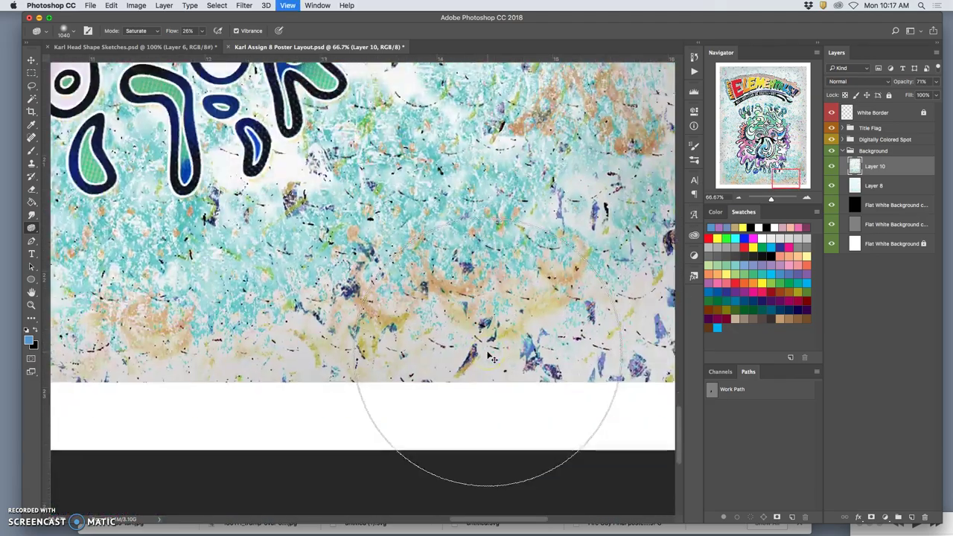
{"action": "scroll", "coordinate": [490, 356], "scroll_direction": "down", "scroll_amount": 3}
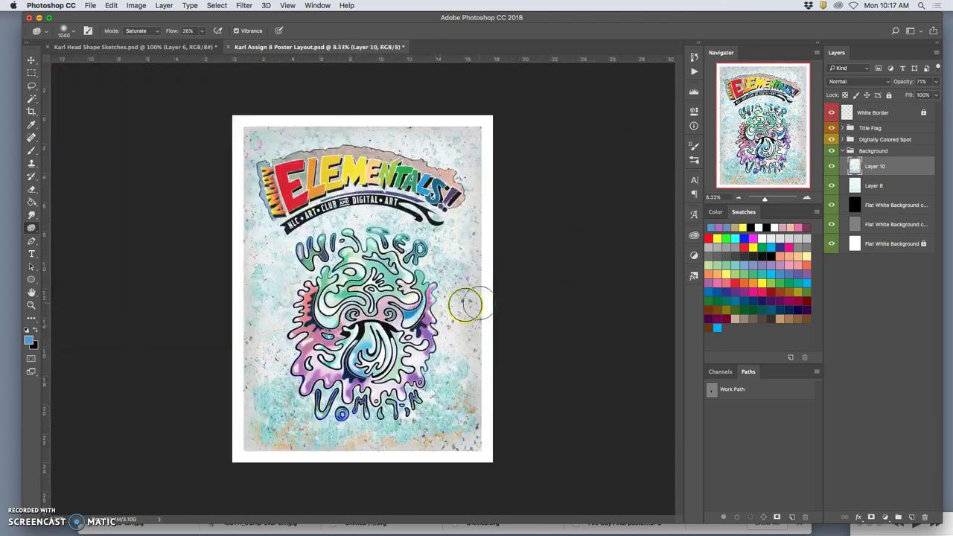
- Collapse Background and expand Digitally Colored Spot to show CMYK SEPS, Layer 7, Layer 6
{"action": "left_click_drag", "start_coordinate": [924, 169], "coordinate": [854, 157]}
{"action": "left_click", "coordinate": [842, 151]}
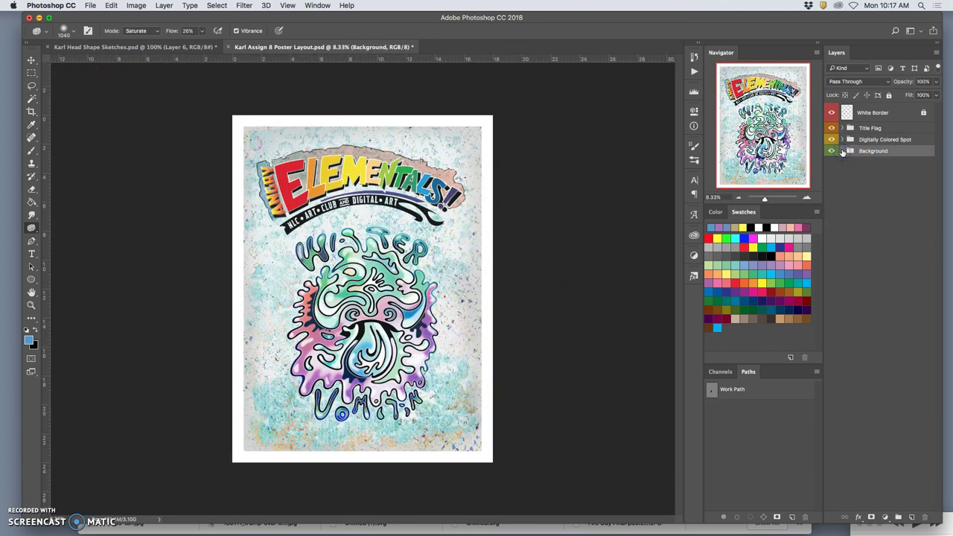
{"action": "left_click", "coordinate": [843, 140]}
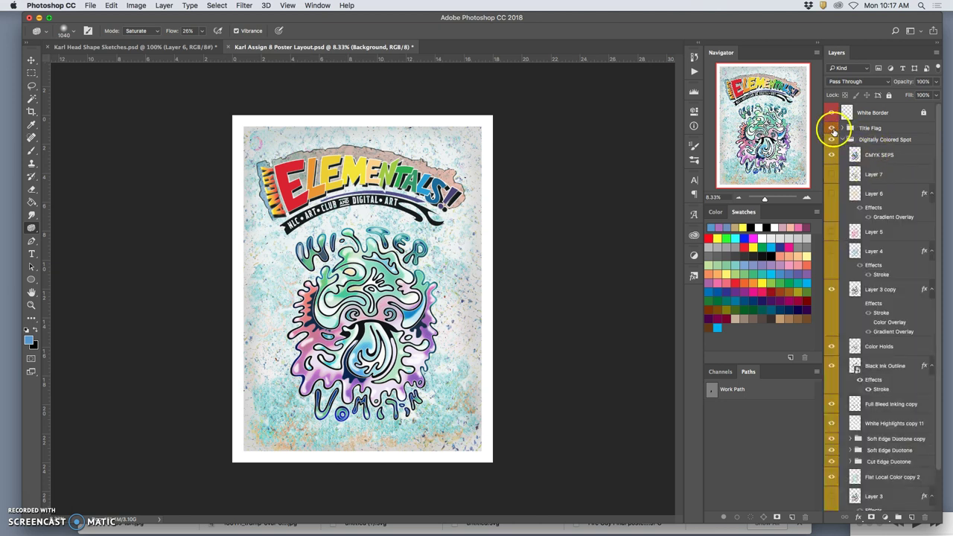
- Hide the Title Flag, White Border and Background group
{"action": "left_click", "coordinate": [831, 127]}
{"action": "left_click", "coordinate": [831, 112]}
{"action": "scroll", "coordinate": [881, 252], "scroll_direction": "down", "scroll_amount": 3}
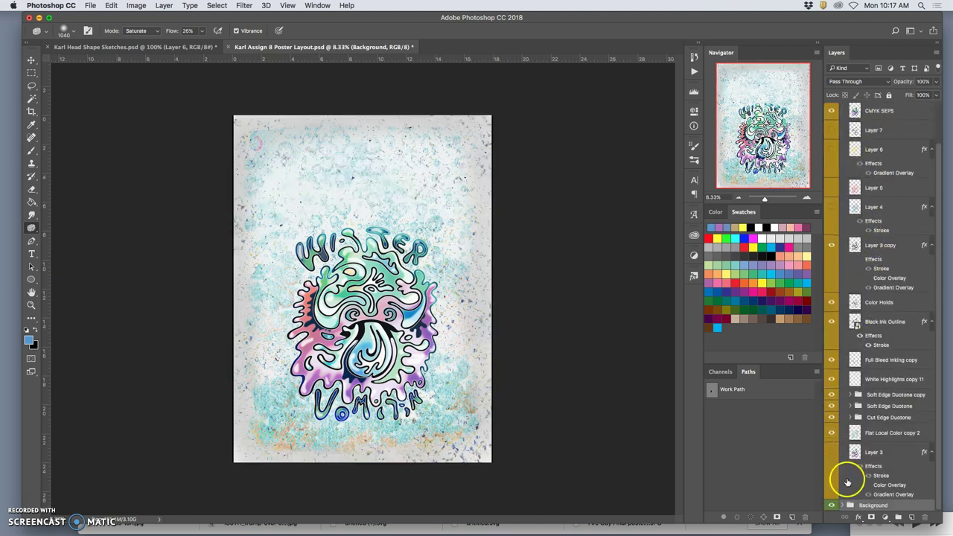
{"action": "left_click", "coordinate": [831, 505]}
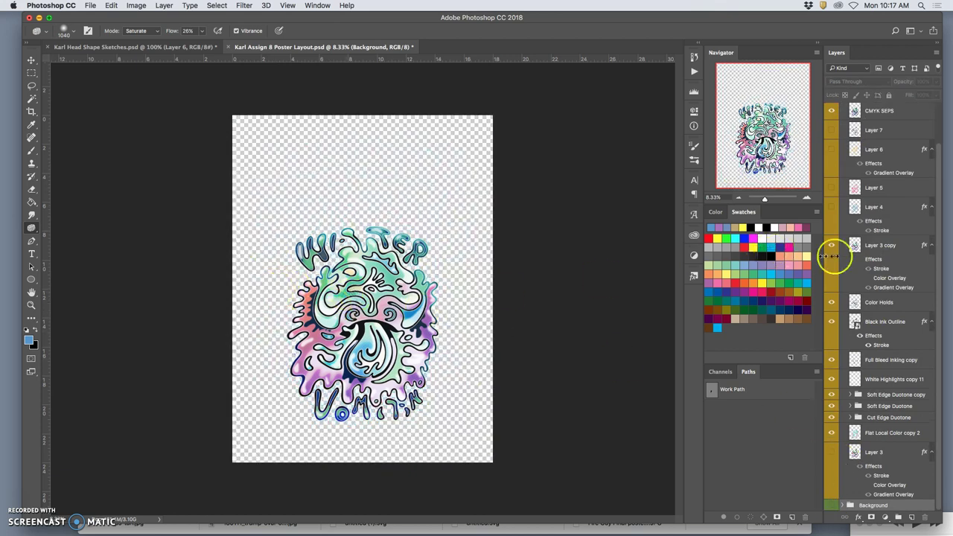
{"action": "scroll", "coordinate": [834, 250], "scroll_direction": "up", "scroll_amount": 3}
- Select CMYK SEPS and merge the visible layers into a new Layer 11
{"action": "left_click", "coordinate": [868, 155]}
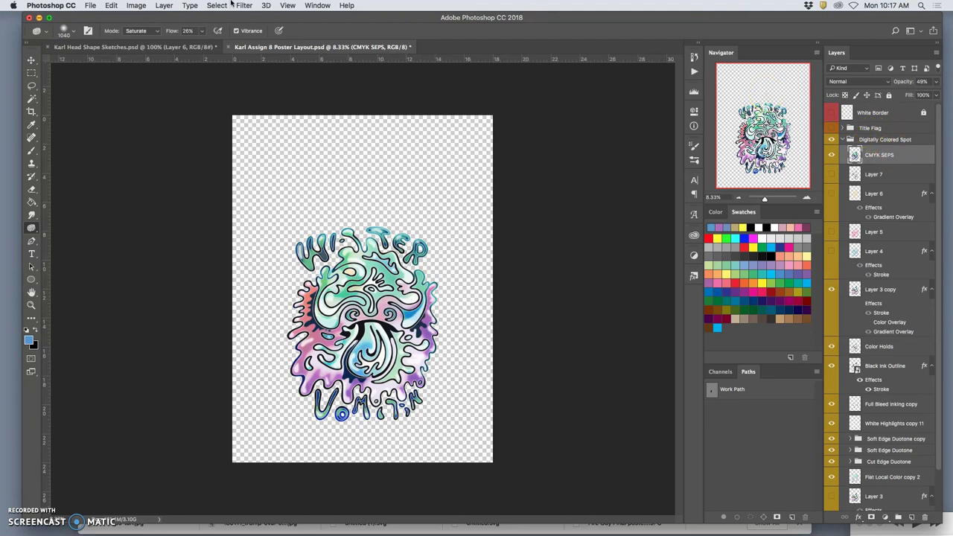
{"action": "left_click", "coordinate": [163, 5]}
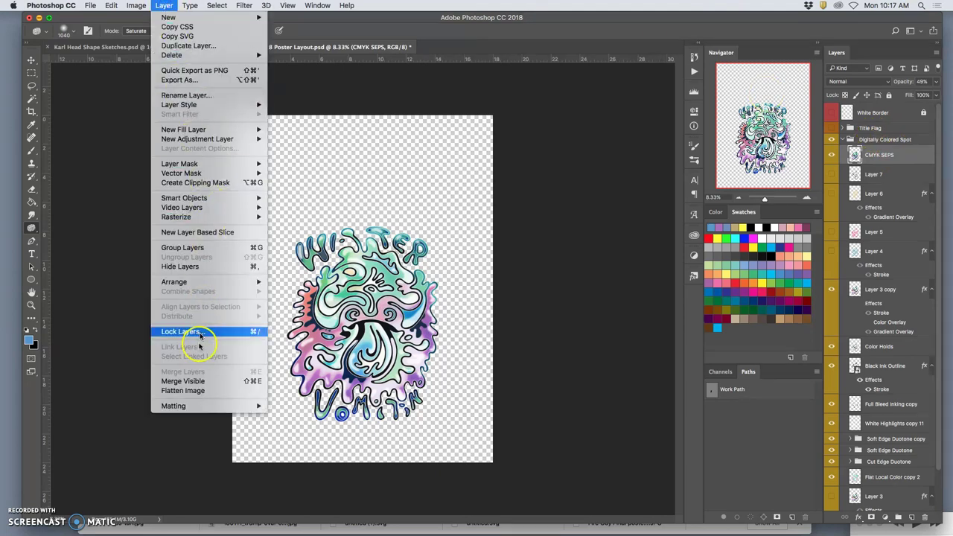
{"action": "left_click", "coordinate": [220, 379]}
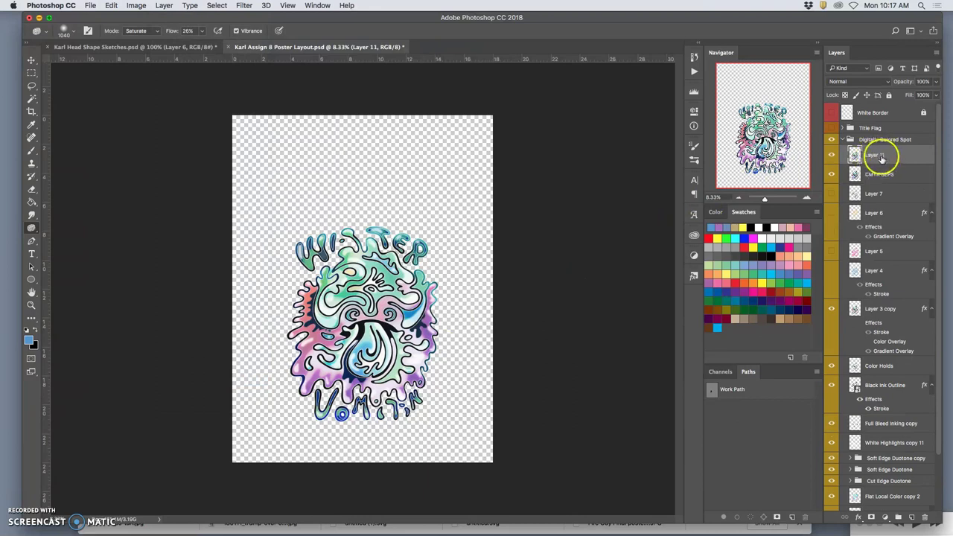
{"action": "left_click_drag", "start_coordinate": [872, 158], "coordinate": [839, 135]}
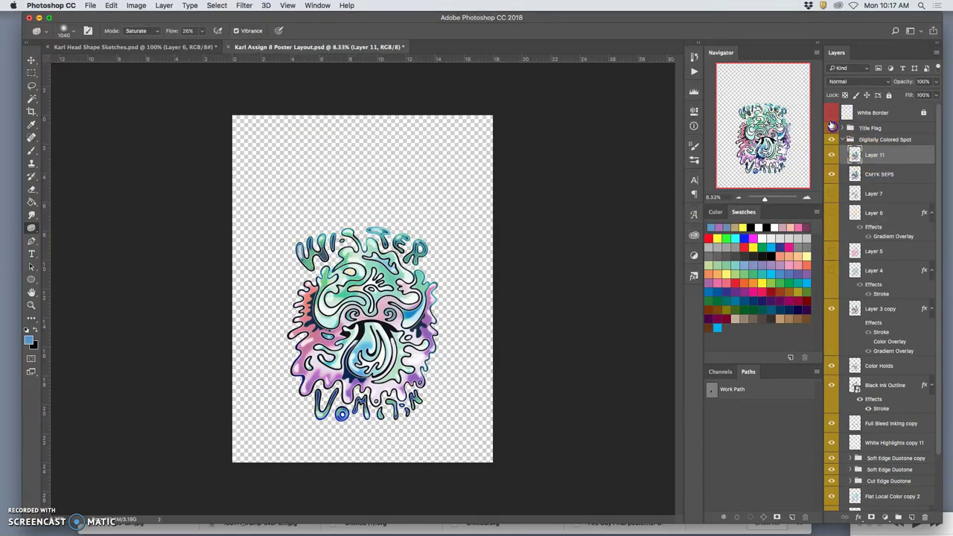
- Turn Title Flag, White Border and the Background group back on, then select Layer 11
{"action": "left_click", "coordinate": [832, 126]}
{"action": "scroll", "coordinate": [879, 223], "scroll_direction": "down", "scroll_amount": 2}
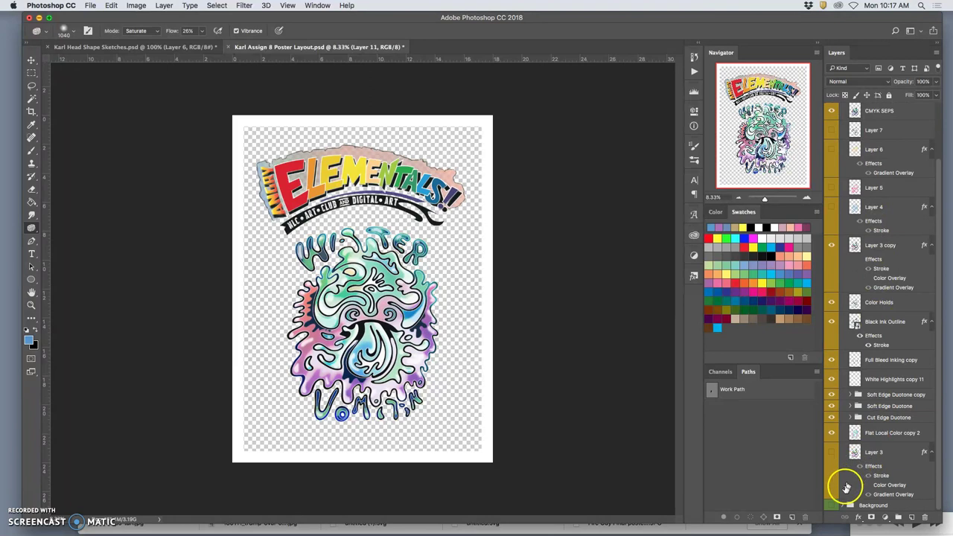
{"action": "left_click", "coordinate": [831, 505]}
{"action": "scroll", "coordinate": [893, 223], "scroll_direction": "up", "scroll_amount": 2}
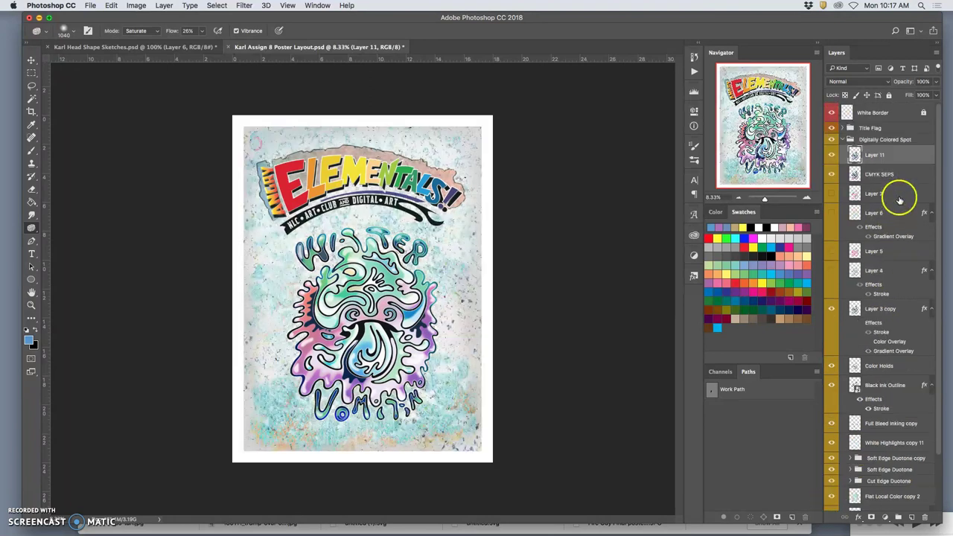
{"action": "left_click", "coordinate": [883, 157]}
- Add a white outside Stroke to Layer 11, sizing it to about 32 px and adjusting its opacity
{"action": "double_click", "coordinate": [899, 158]}
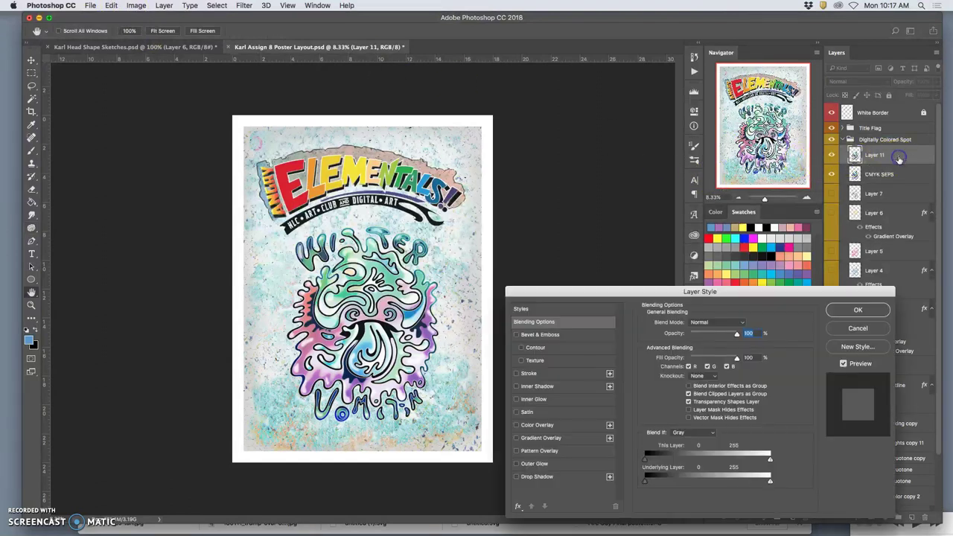
{"action": "left_click", "coordinate": [516, 374]}
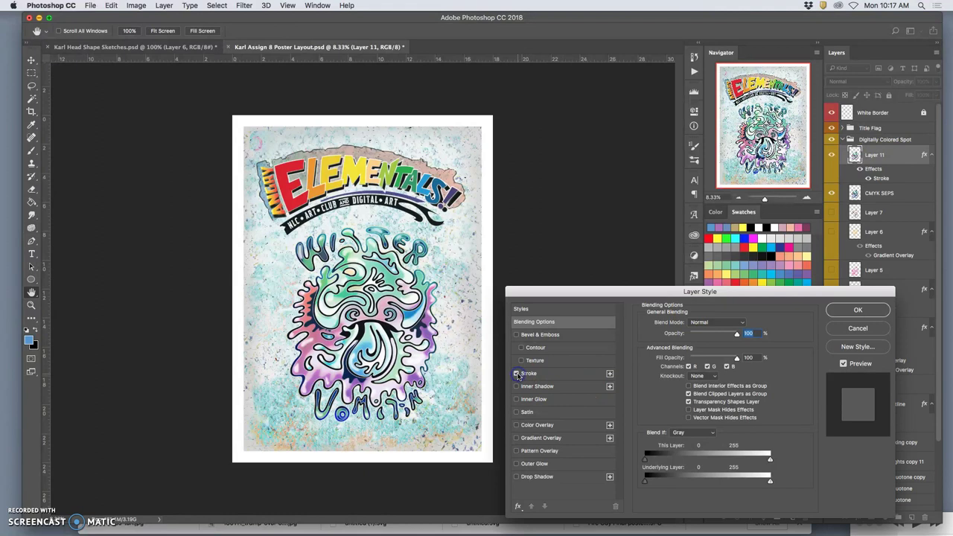
{"action": "left_click", "coordinate": [530, 374]}
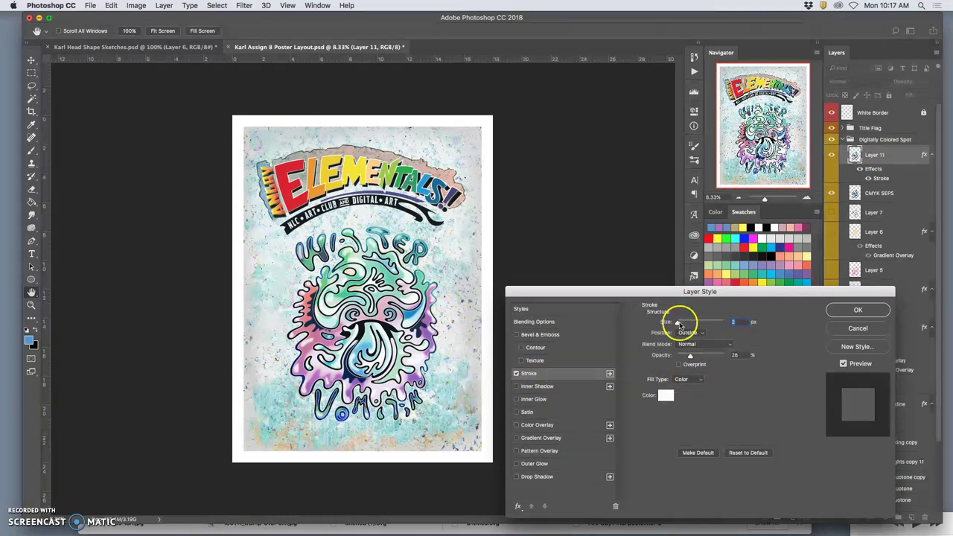
{"action": "left_click_drag", "start_coordinate": [684, 322], "coordinate": [690, 323]}
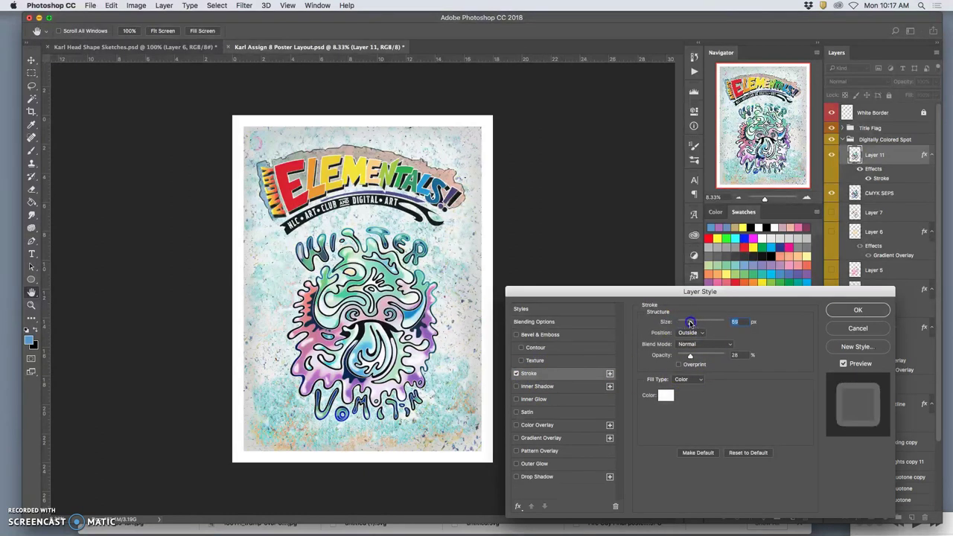
{"action": "left_click_drag", "start_coordinate": [690, 355], "coordinate": [725, 355]}
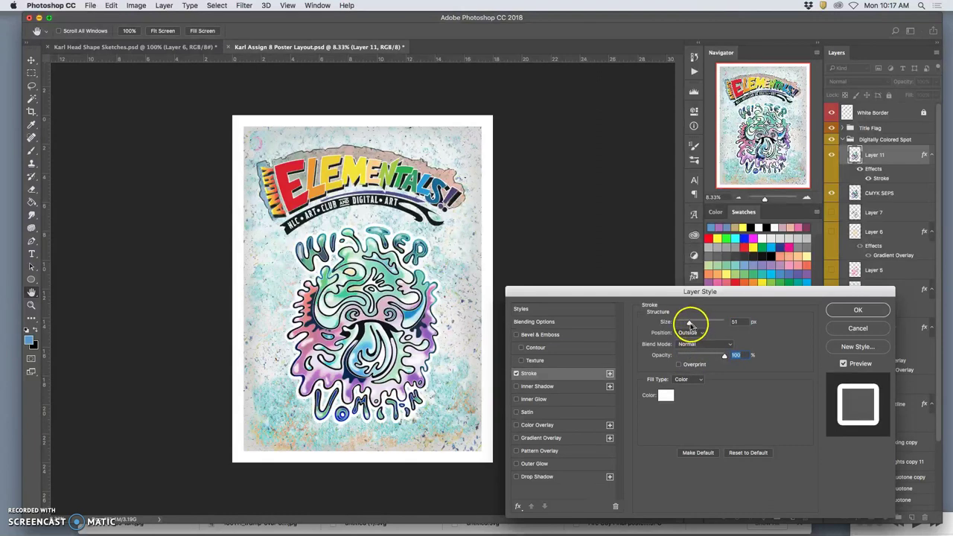
{"action": "left_click_drag", "start_coordinate": [690, 326], "coordinate": [690, 324]}
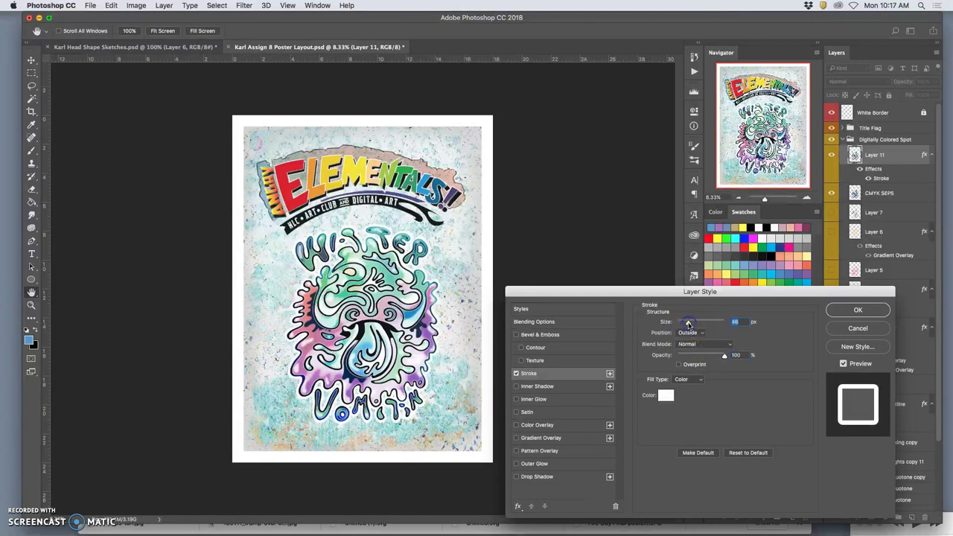
- Inspect the stroke up close on the artwork and thin it to about 27 px
{"action": "key", "text": "super+equal"}
{"action": "key", "text": "super+equal"}
{"action": "key", "text": "super+equal"}
{"action": "key", "text": "super+equal"}
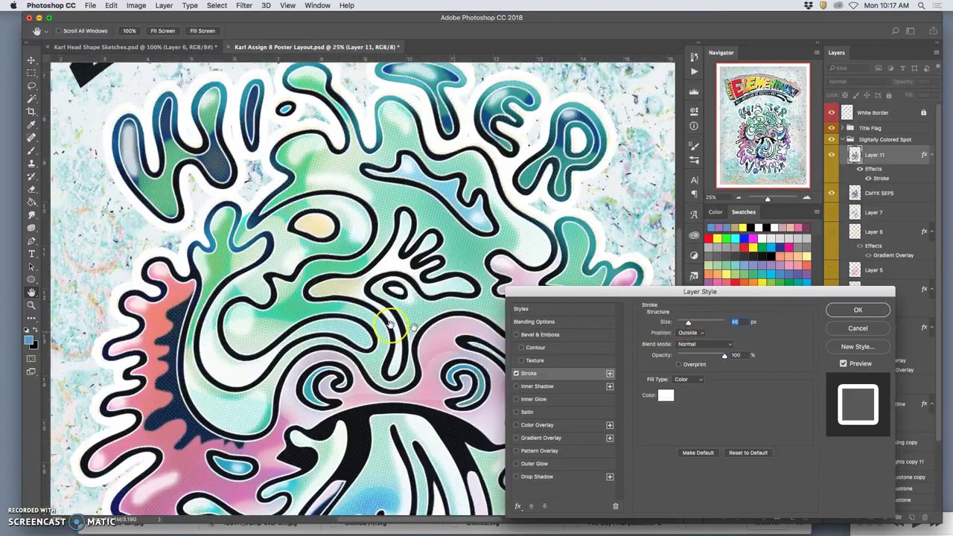
{"action": "scroll", "coordinate": [261, 312], "scroll_direction": "up", "scroll_amount": 3}
{"action": "scroll", "coordinate": [149, 223], "scroll_direction": "up", "scroll_amount": 10}
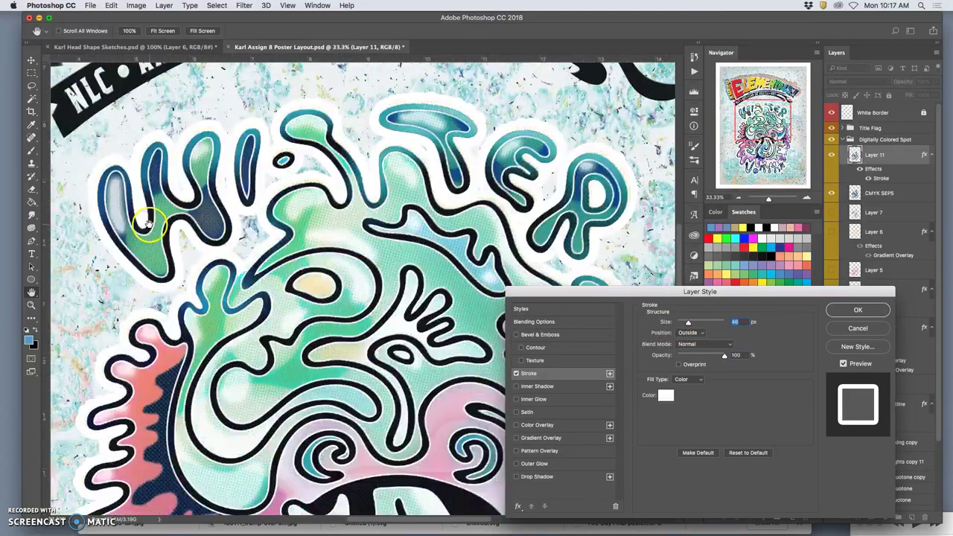
{"action": "scroll", "coordinate": [149, 223], "scroll_direction": "down", "scroll_amount": 2}
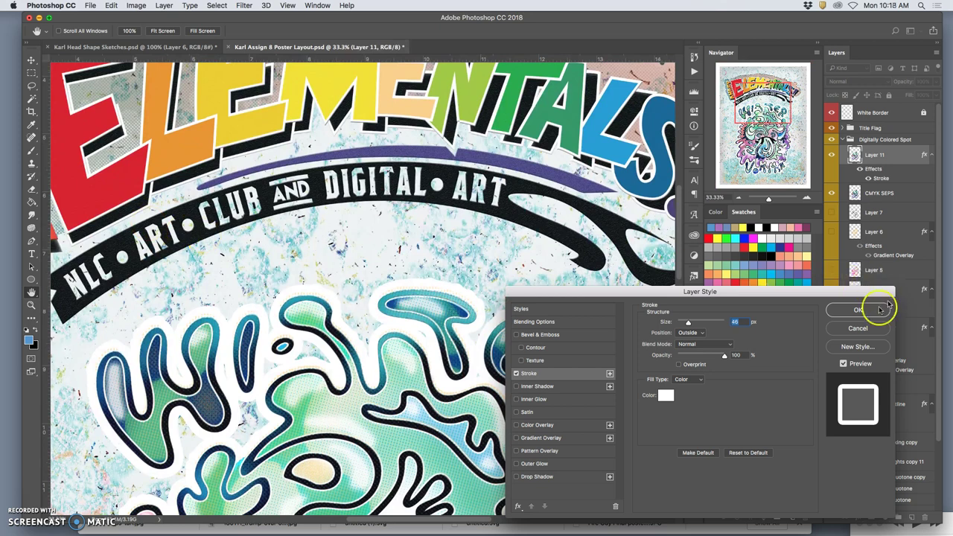
{"action": "left_click_drag", "start_coordinate": [749, 301], "coordinate": [858, 170]}
{"action": "key", "text": "super+minus"}
{"action": "key", "text": "super+minus"}
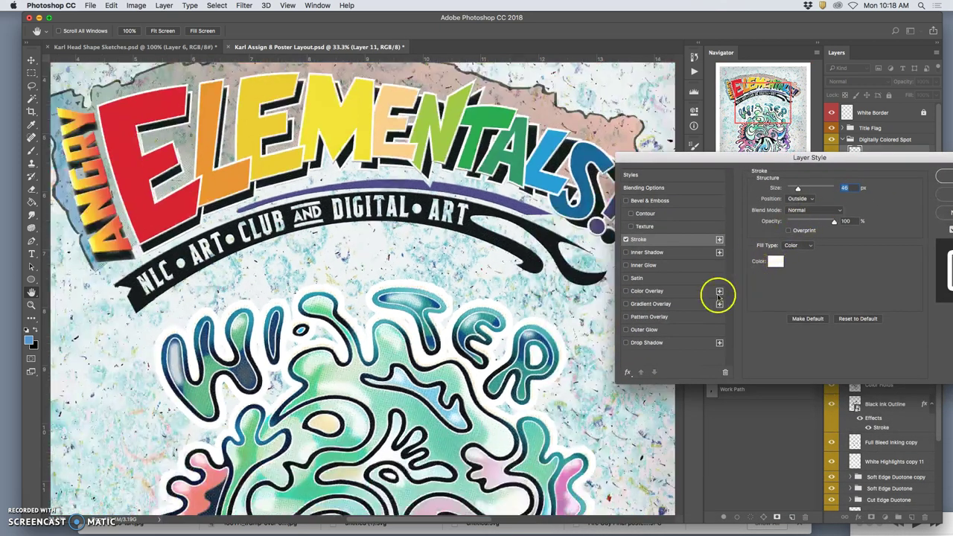
{"action": "scroll", "coordinate": [525, 320], "scroll_direction": "down", "scroll_amount": 5}
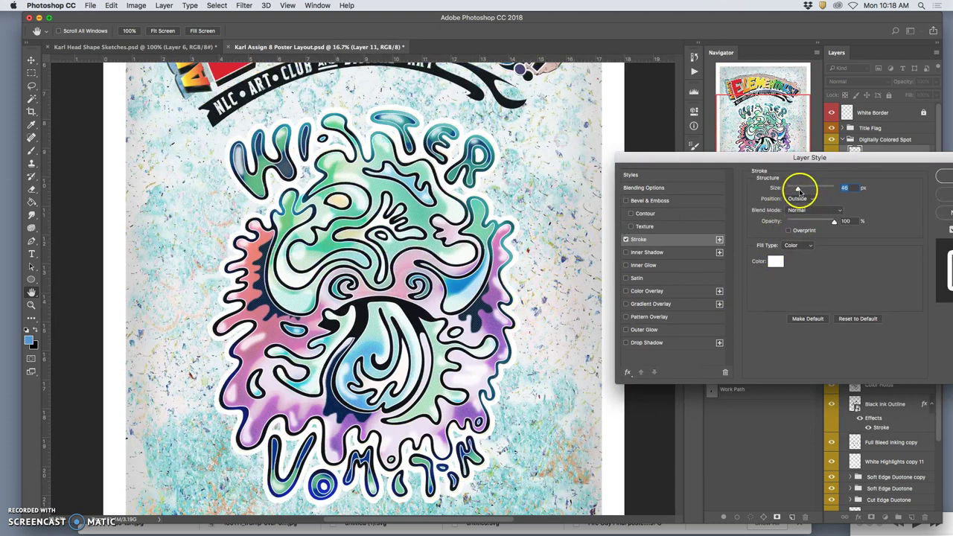
{"action": "left_click_drag", "start_coordinate": [797, 191], "coordinate": [795, 191]}
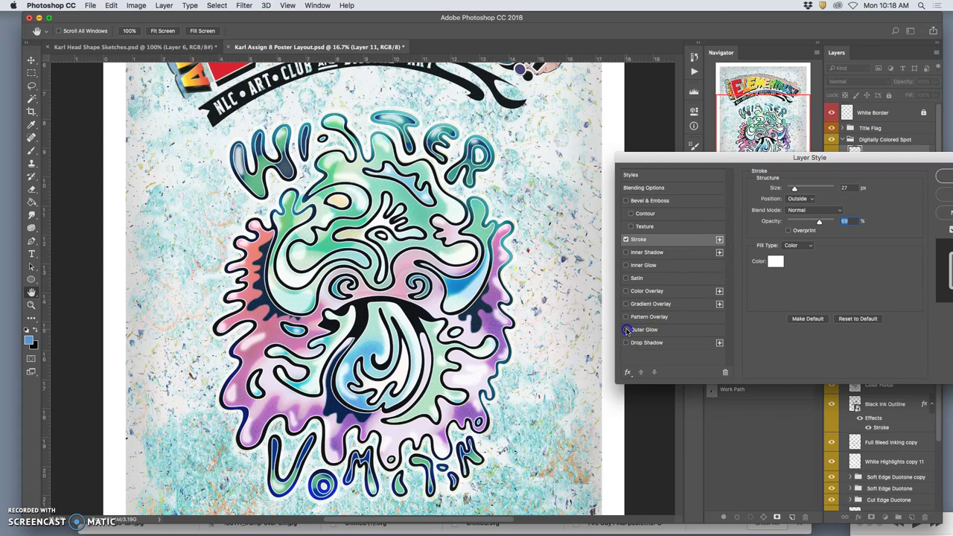
- Add an Outer Glow using the blue Foreground to Transparent gradient, with Spread 58 and Size 150 px
{"action": "left_click", "coordinate": [652, 330]}
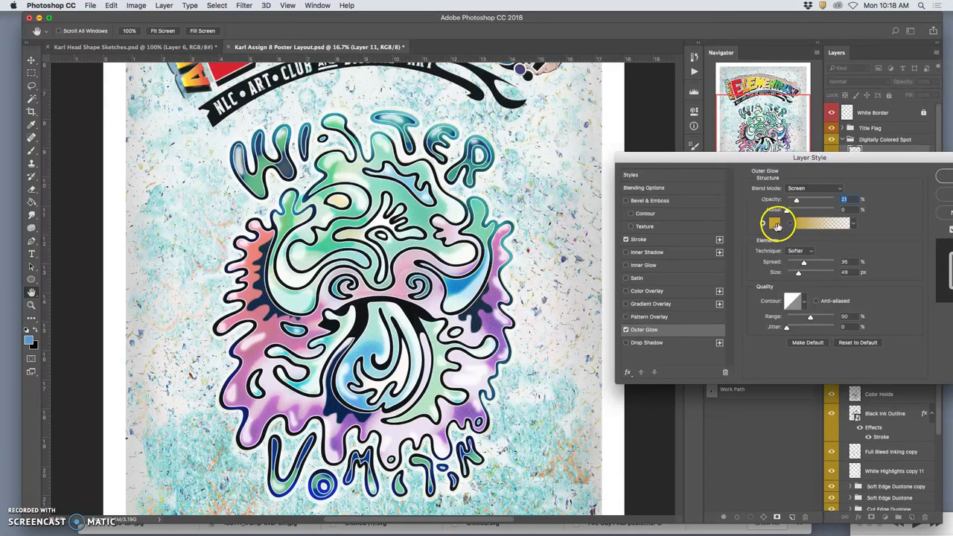
{"action": "left_click", "coordinate": [801, 224]}
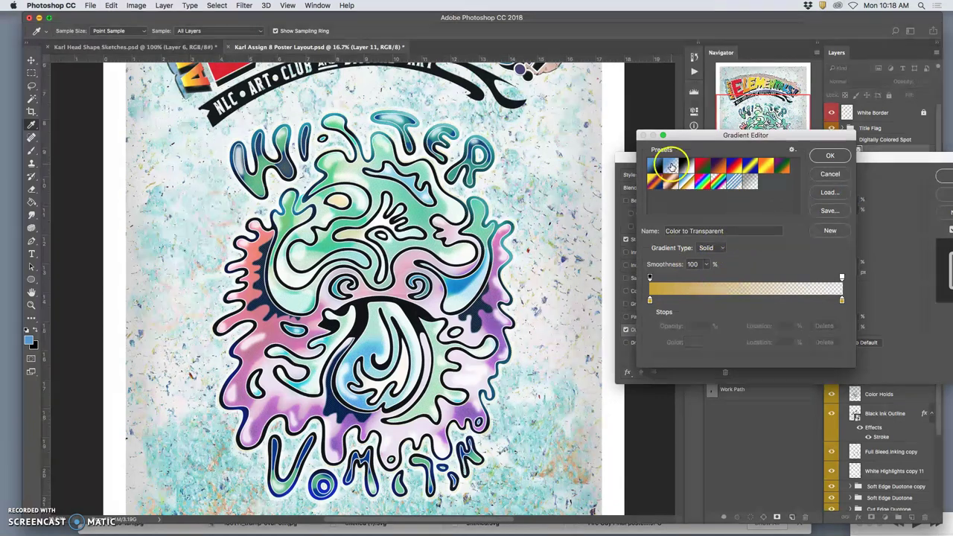
{"action": "left_click", "coordinate": [670, 165]}
{"action": "left_click", "coordinate": [830, 156]}
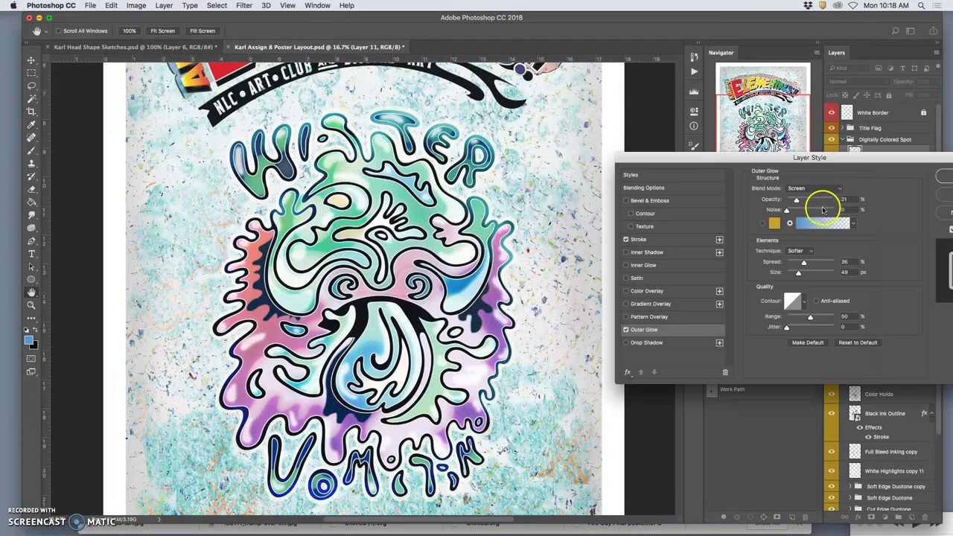
{"action": "left_click_drag", "start_coordinate": [794, 198], "coordinate": [817, 202]}
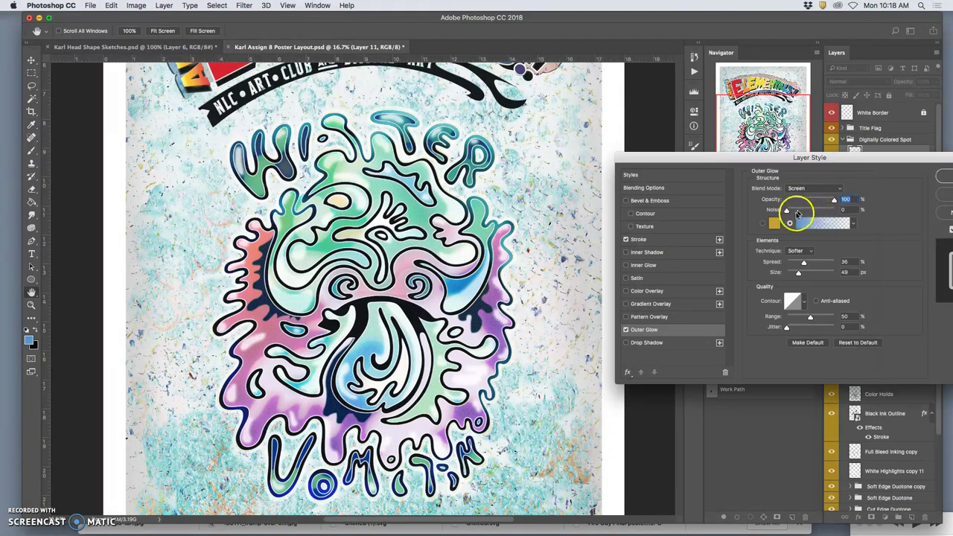
{"action": "left_click_drag", "start_coordinate": [804, 265], "coordinate": [823, 273]}
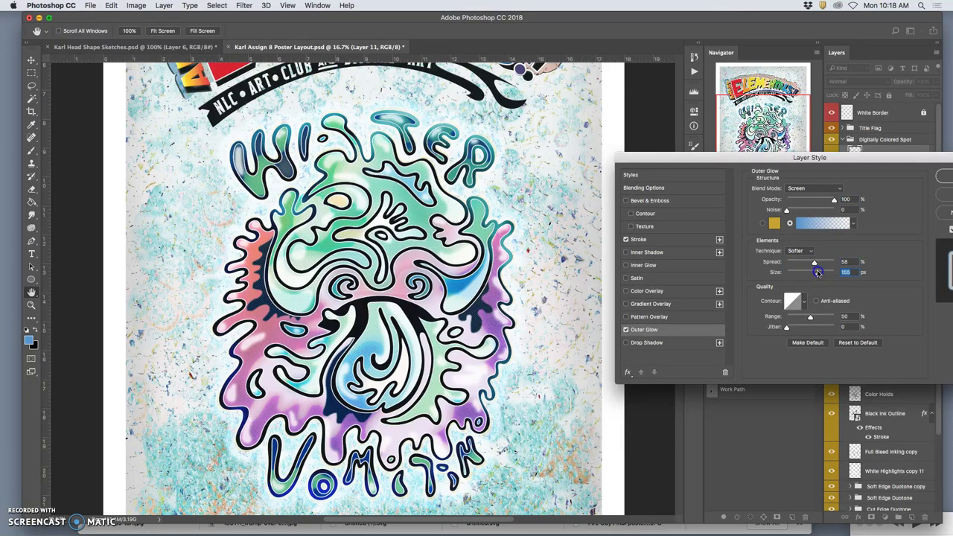
- Compare the glow on and off while lowering its opacity to 35%
{"action": "left_click", "coordinate": [626, 330]}
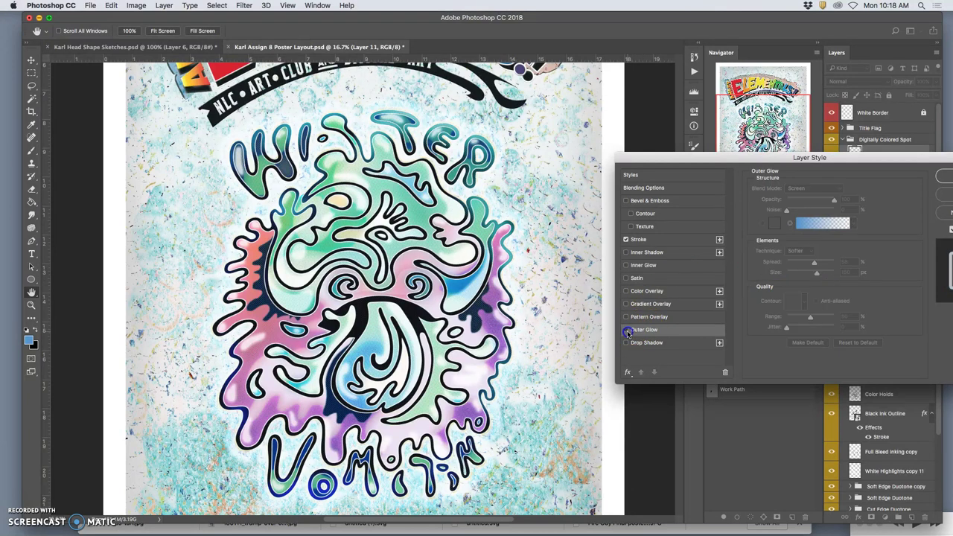
{"action": "left_click", "coordinate": [627, 330]}
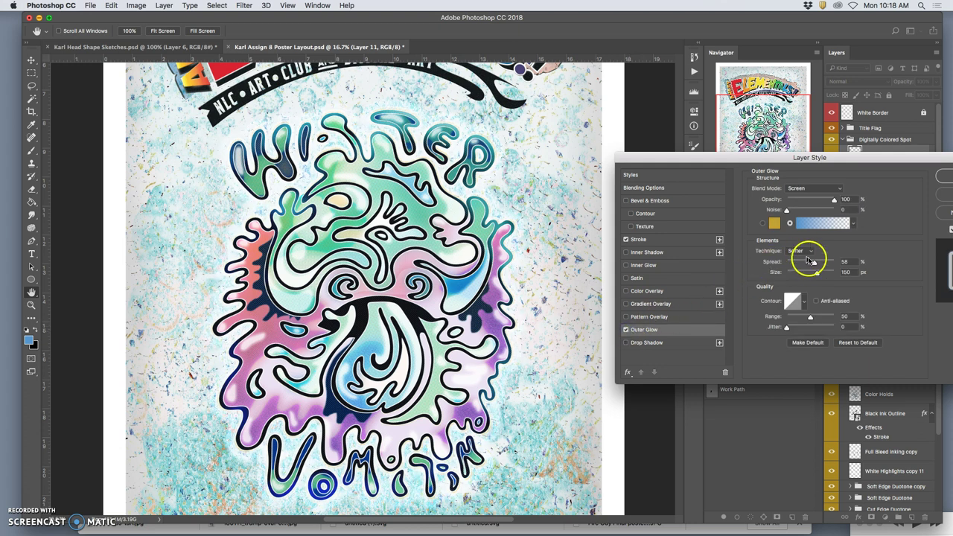
{"action": "left_click", "coordinate": [834, 201]}
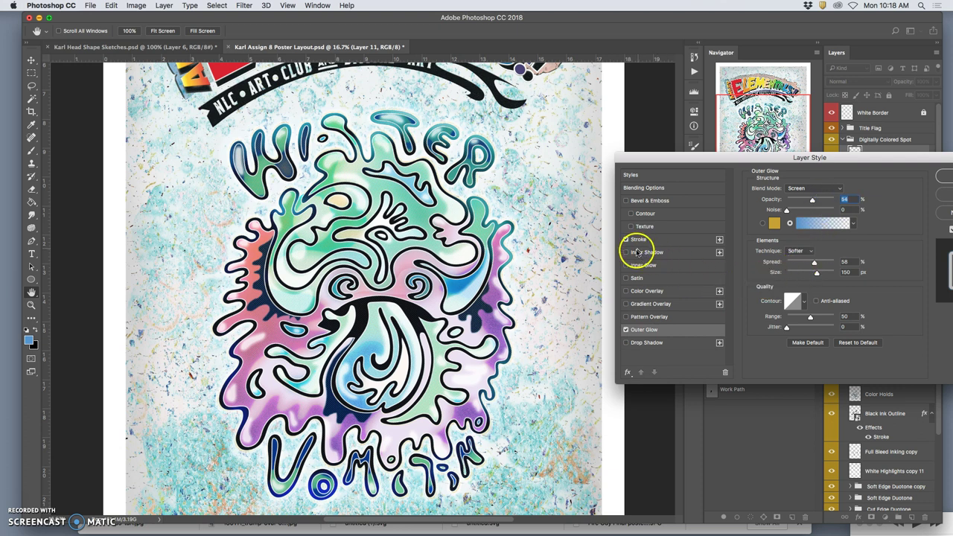
{"action": "left_click", "coordinate": [627, 331]}
{"action": "left_click", "coordinate": [626, 331]}
{"action": "left_click", "coordinate": [626, 330]}
{"action": "left_click", "coordinate": [627, 331]}
{"action": "left_click", "coordinate": [626, 331]}
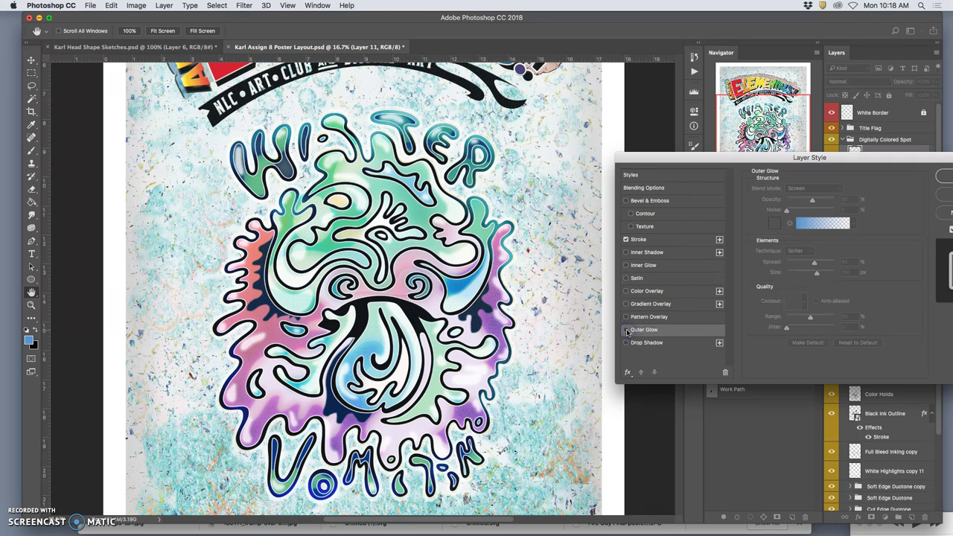
{"action": "left_click", "coordinate": [626, 331]}
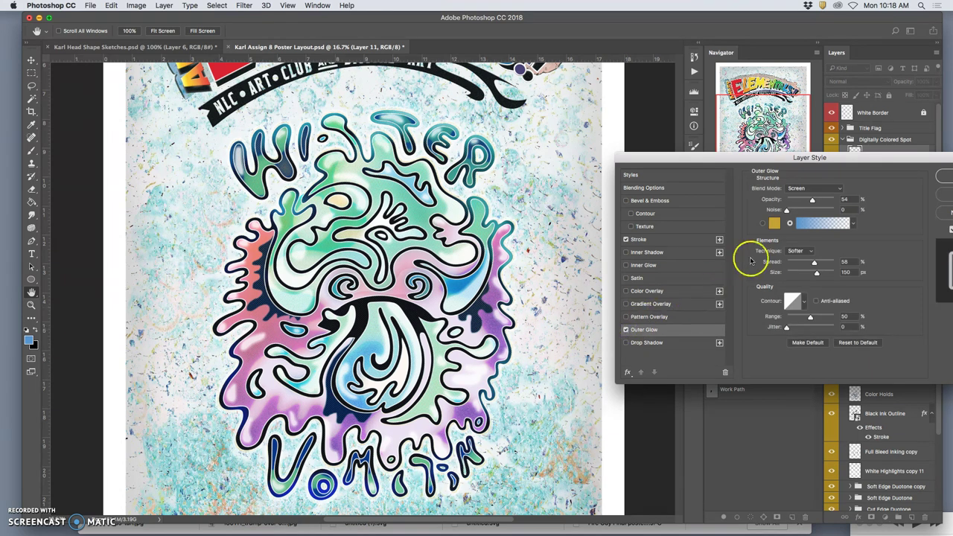
{"action": "left_click_drag", "start_coordinate": [813, 201], "coordinate": [810, 202]}
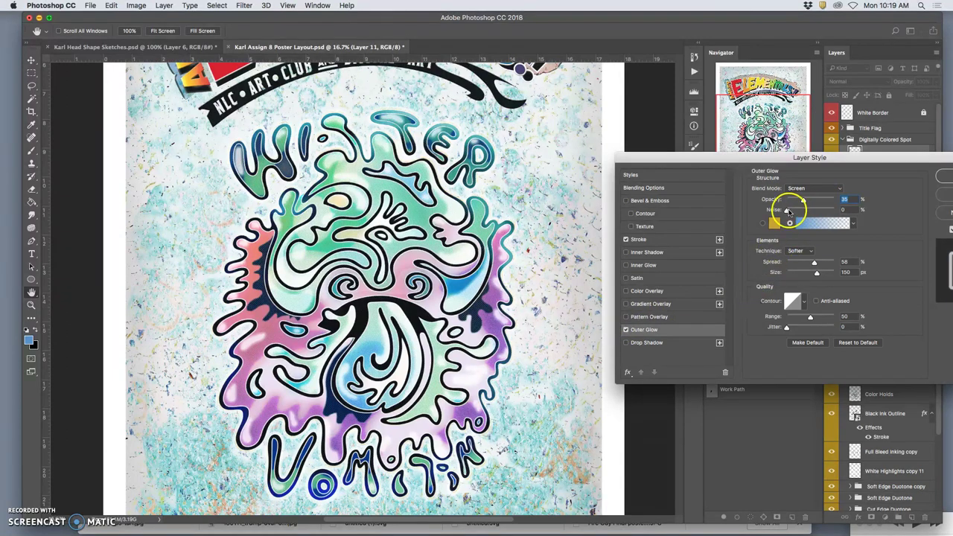
- Give the blue outer glow 30% noise and 93% opacity, then apply the layer style
{"action": "left_click_drag", "start_coordinate": [788, 211], "coordinate": [801, 213]}
{"action": "key", "text": "super+equal"}
{"action": "key", "text": "super+equal"}
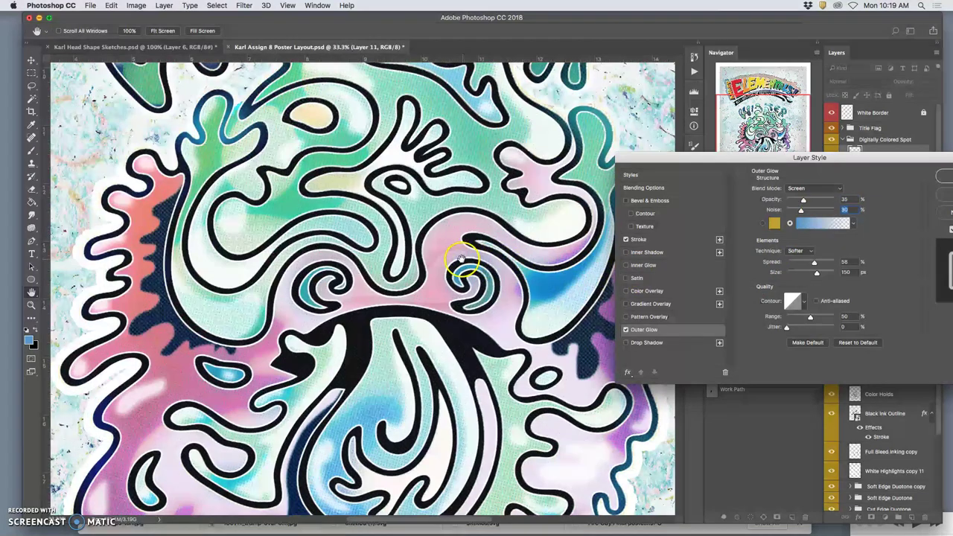
{"action": "key", "text": "super+equal"}
{"action": "key", "text": "super+equal"}
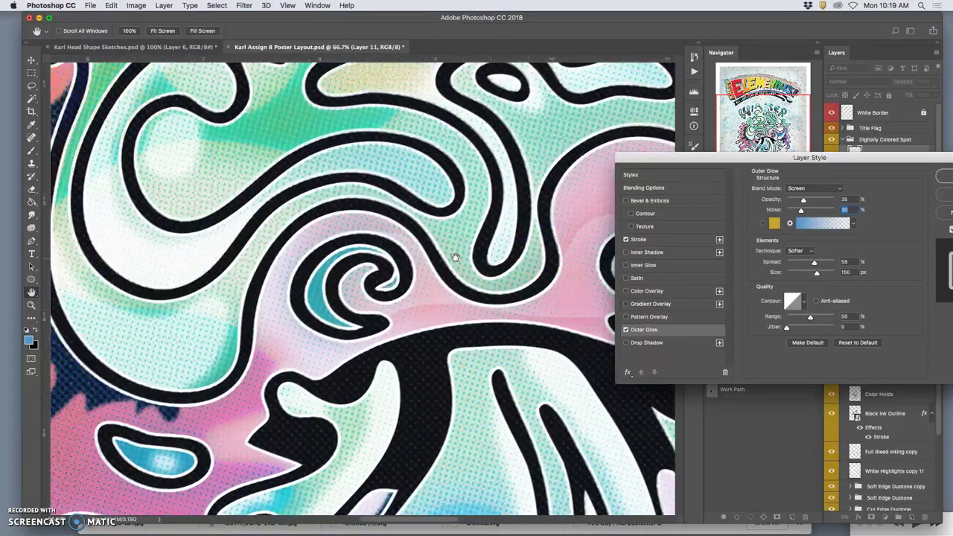
{"action": "scroll", "coordinate": [455, 257], "scroll_direction": "left", "scroll_amount": 10}
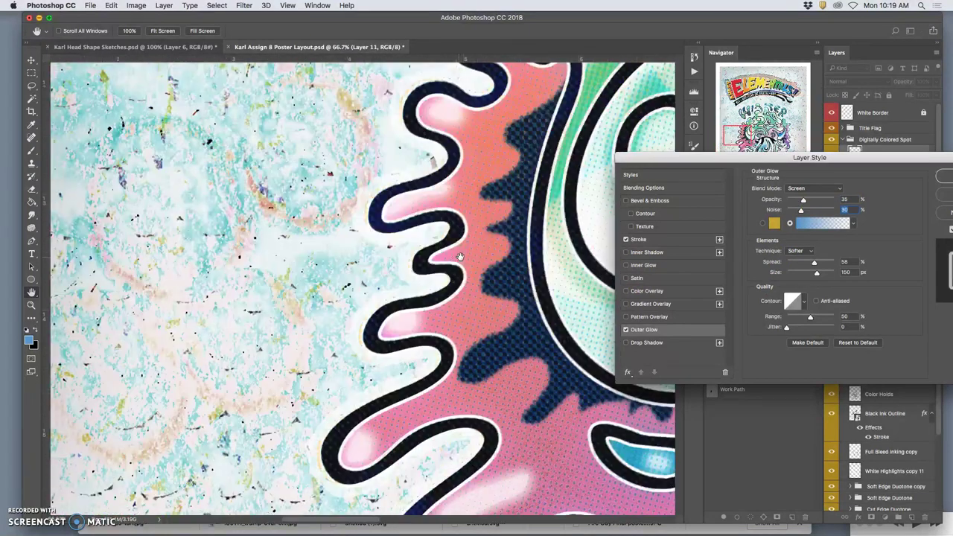
{"action": "left_click_drag", "start_coordinate": [803, 202], "coordinate": [819, 200]}
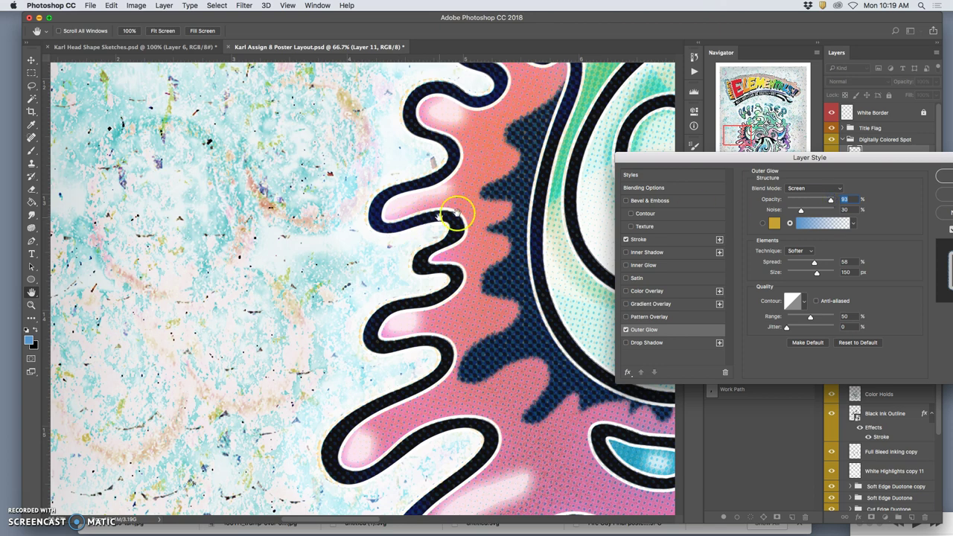
{"action": "scroll", "coordinate": [450, 223], "scroll_direction": "down", "scroll_amount": 2}
{"action": "scroll", "coordinate": [450, 223], "scroll_direction": "down", "scroll_amount": 4}
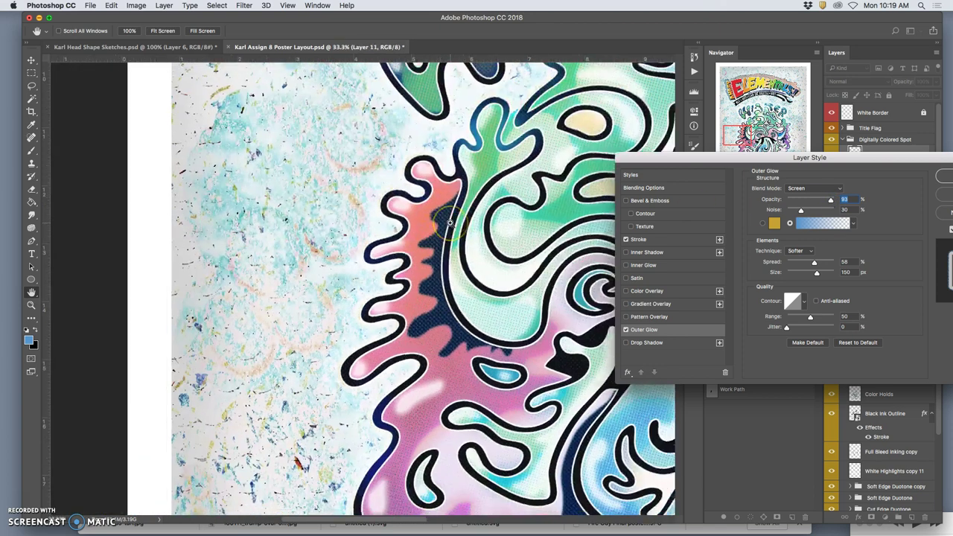
{"action": "scroll", "coordinate": [450, 223], "scroll_direction": "down", "scroll_amount": 2}
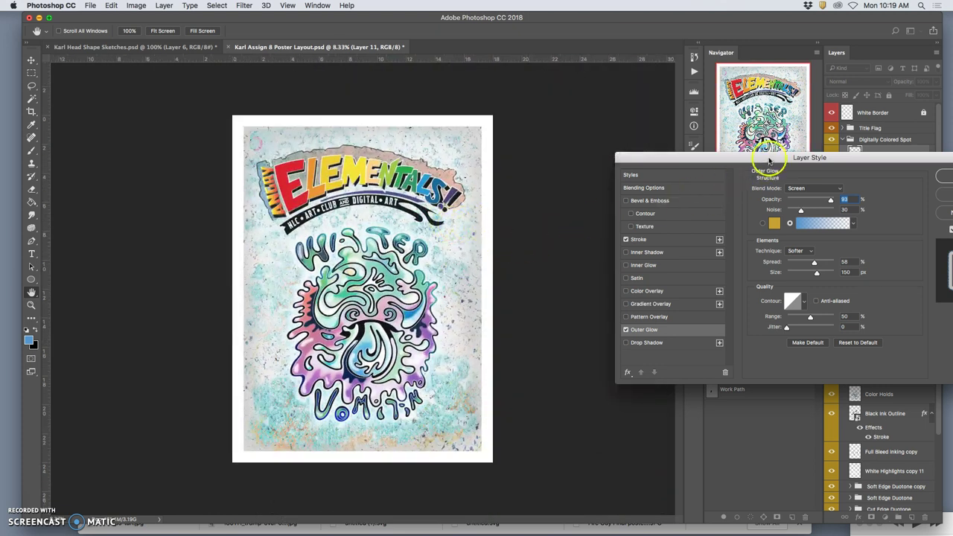
{"action": "left_click_drag", "start_coordinate": [769, 160], "coordinate": [620, 116]}
{"action": "left_click", "coordinate": [833, 134]}
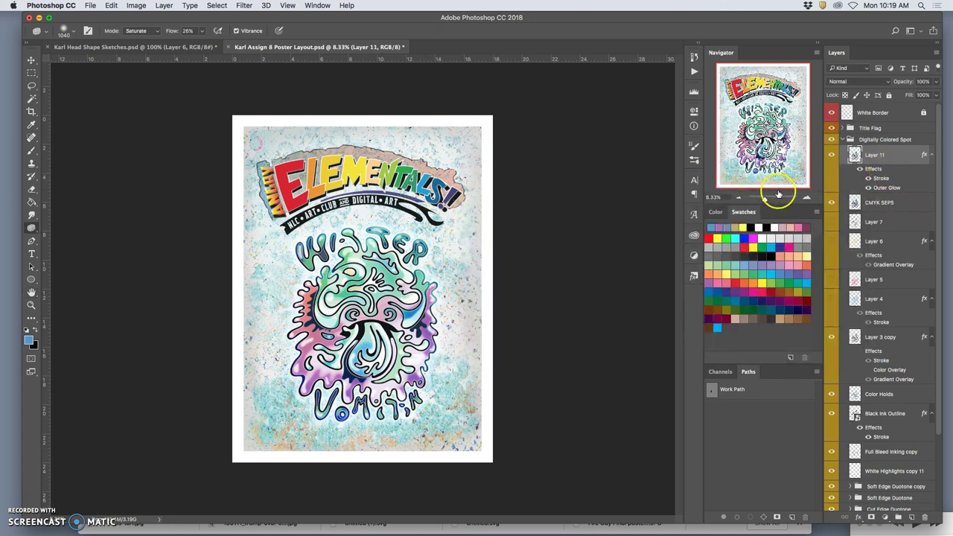
- Apply Color Balance to Layer 11: midtones +30/-17/-11, highlights Yellow/Blue +5
{"action": "left_click", "coordinate": [135, 6]}
{"action": "mouse_move", "coordinate": [172, 33]}
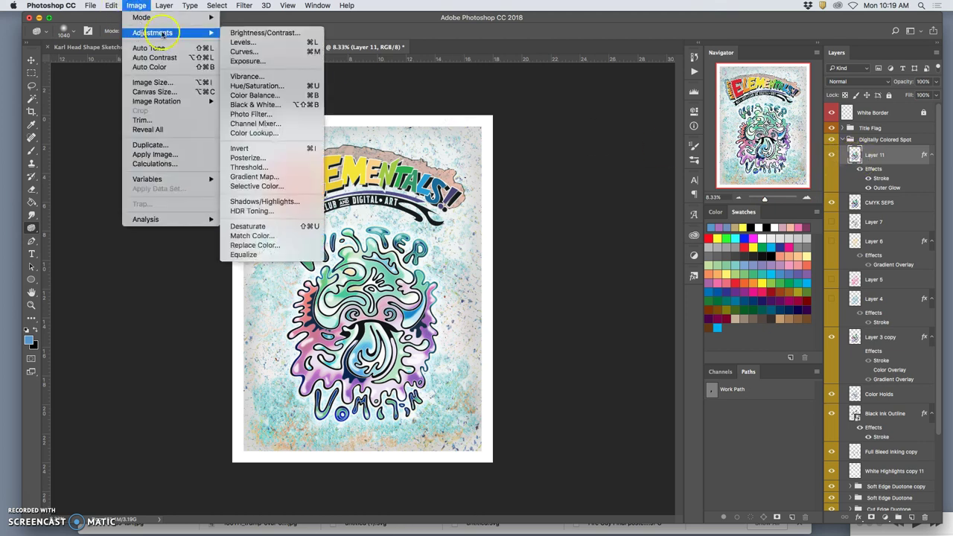
{"action": "left_click", "coordinate": [278, 96]}
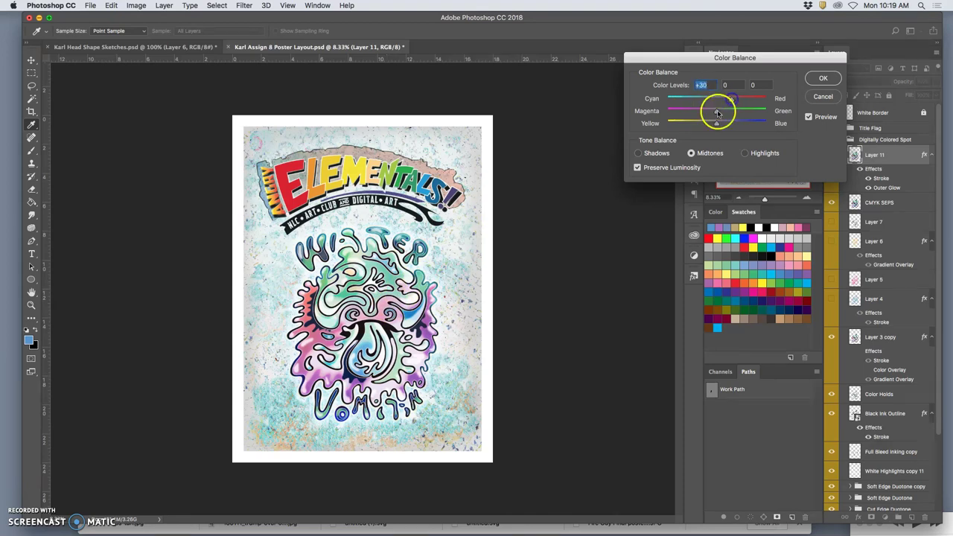
{"action": "left_click_drag", "start_coordinate": [718, 111], "coordinate": [713, 112]}
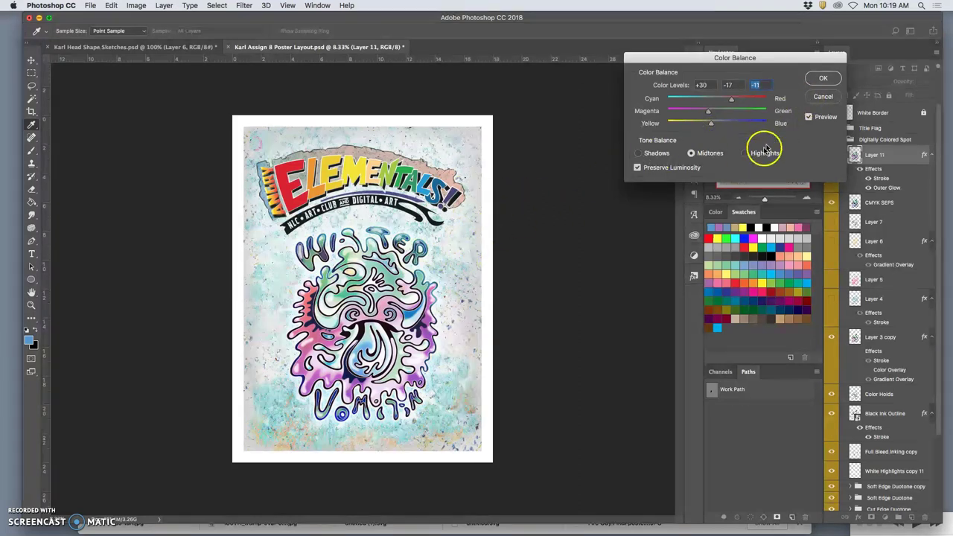
{"action": "left_click", "coordinate": [744, 154]}
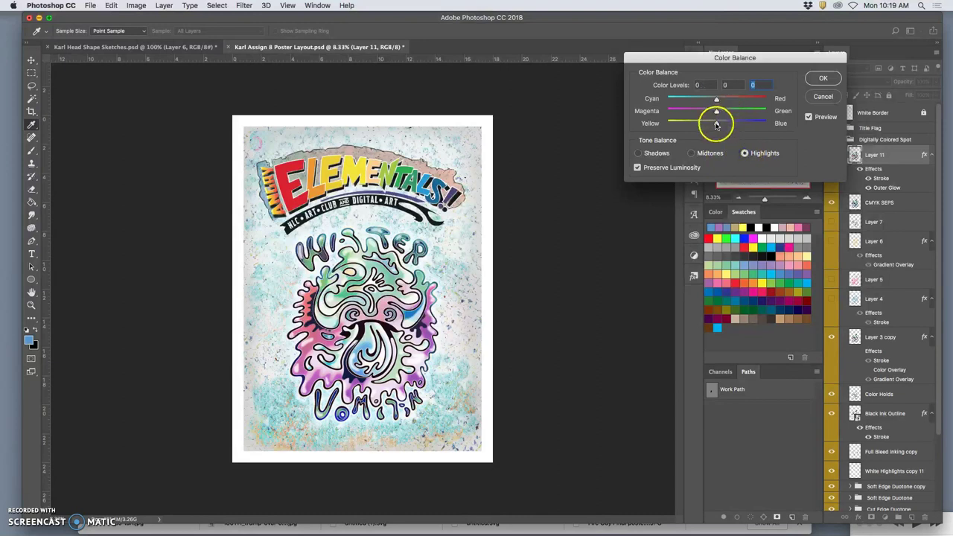
{"action": "left_click_drag", "start_coordinate": [717, 122], "coordinate": [723, 125]}
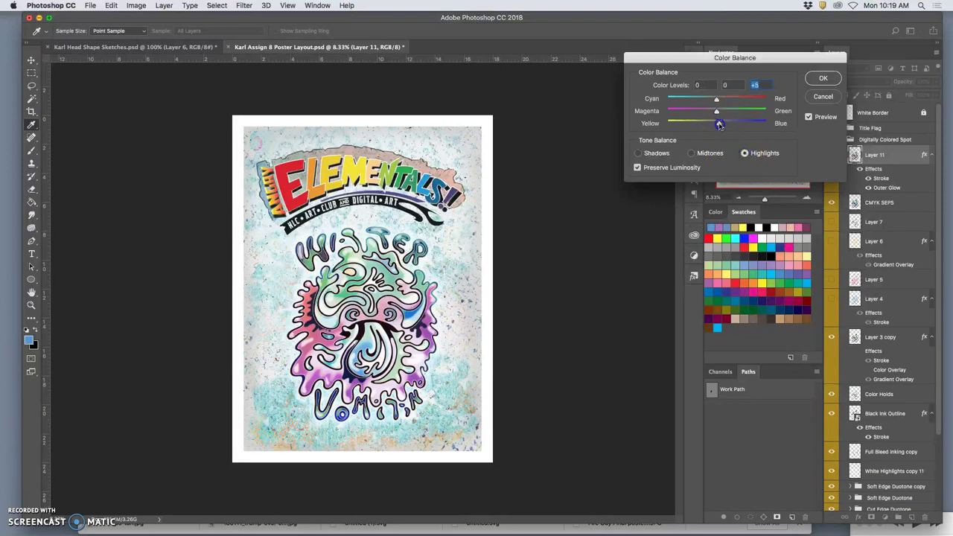